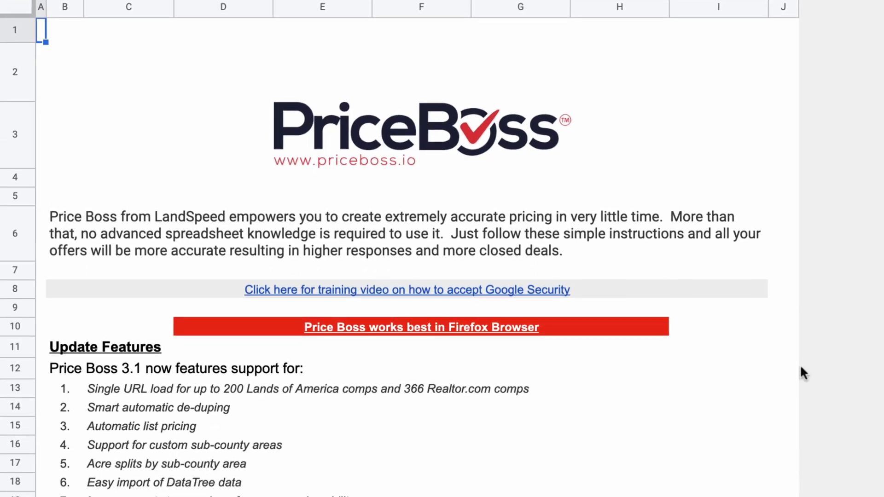
Step: Switch to Lands of America and run the recent land search for Costilla County, CO
left_click(401, 482)
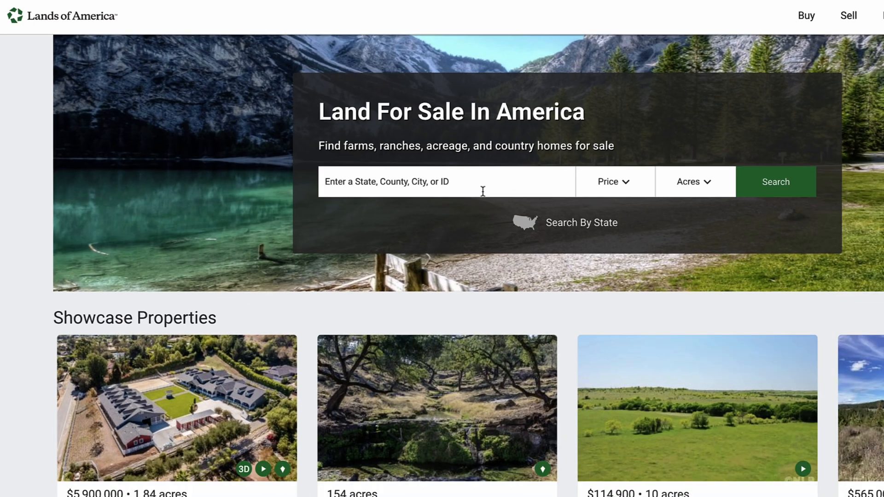
left_click(481, 191)
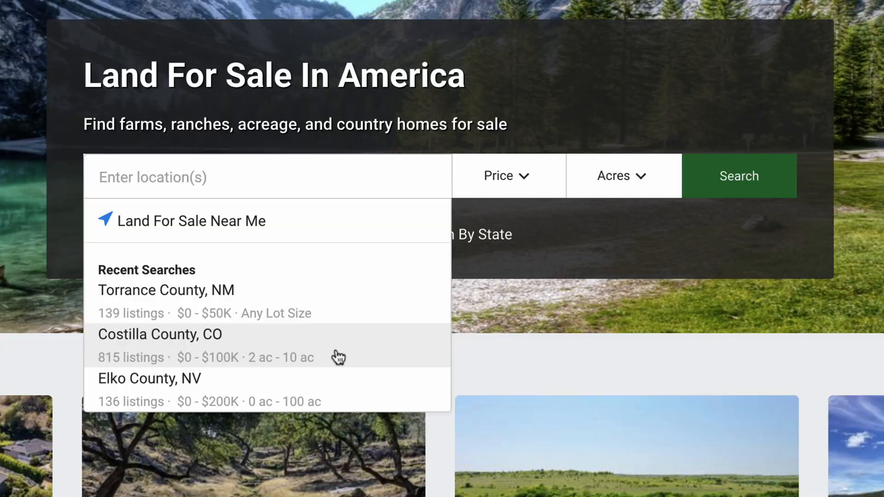
left_click(339, 357)
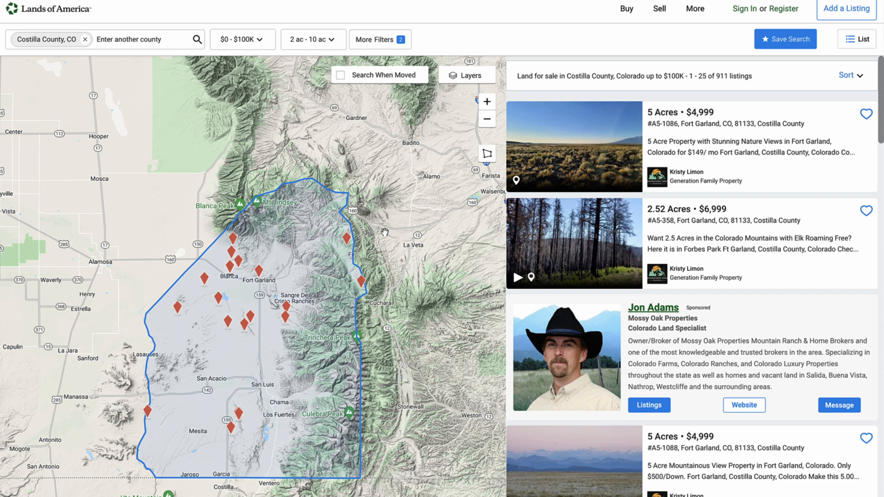
Step: Filter the Costilla County listings to a price range of $0 to $50K and a lot size of 2 to 10 acres
left_click(261, 41)
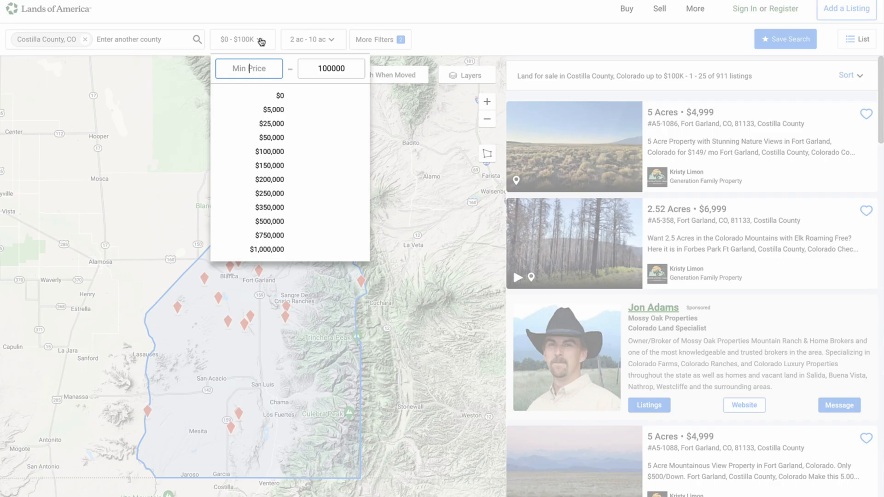
left_click(289, 138)
left_click(330, 42)
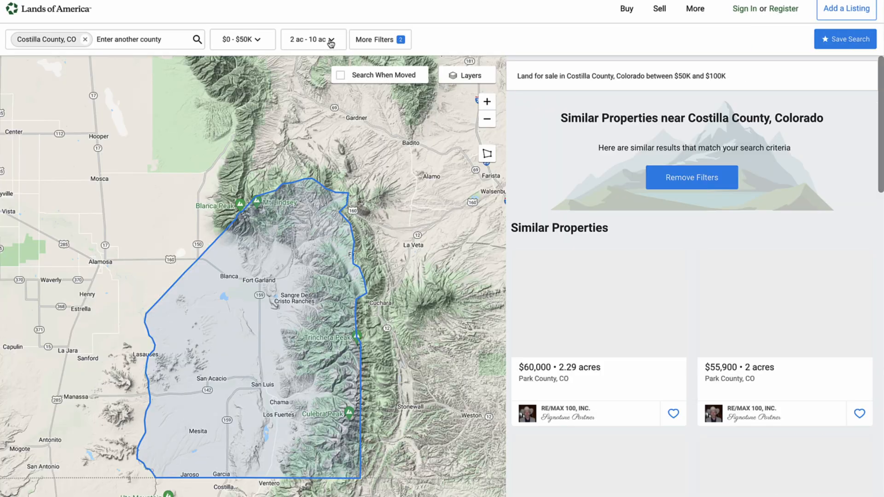
left_click(331, 42)
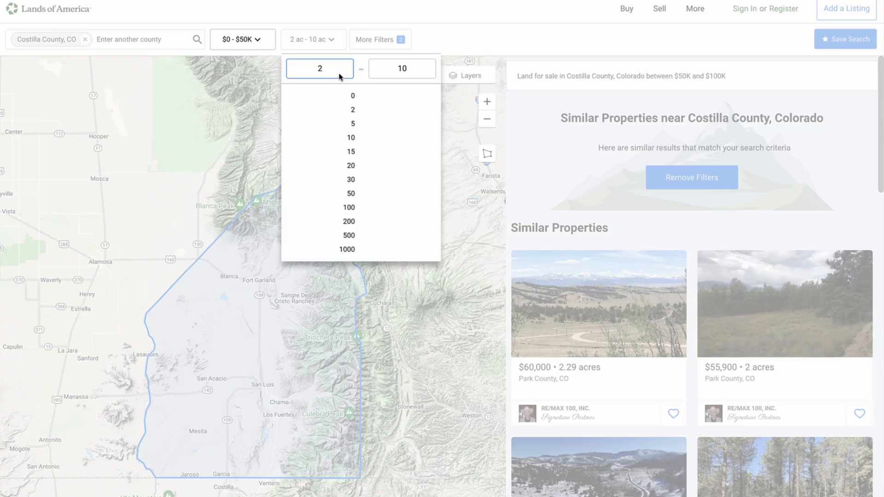
left_click(353, 110)
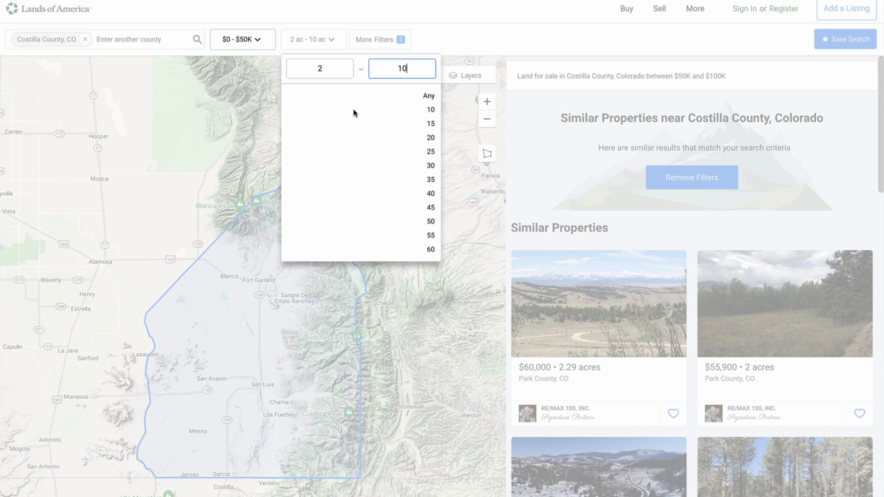
left_click(520, 38)
Step: Change the listing status filter from Sold to Available and apply the filters
left_click(384, 40)
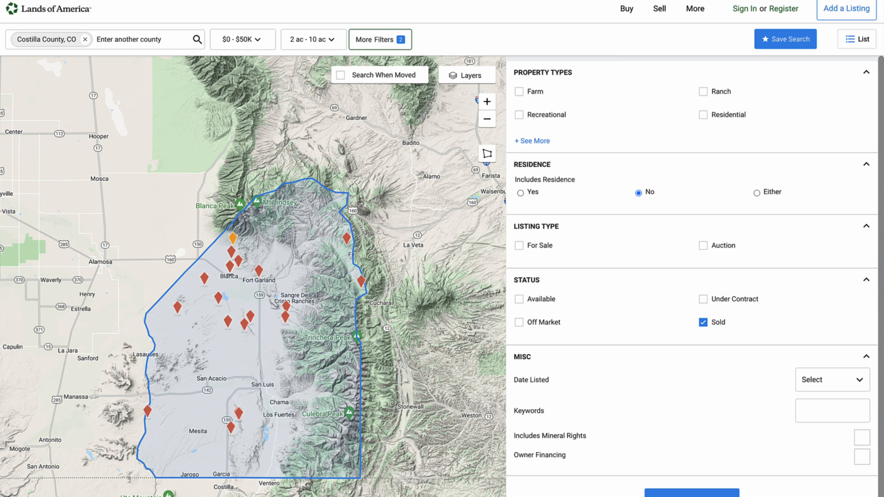
left_click(703, 325)
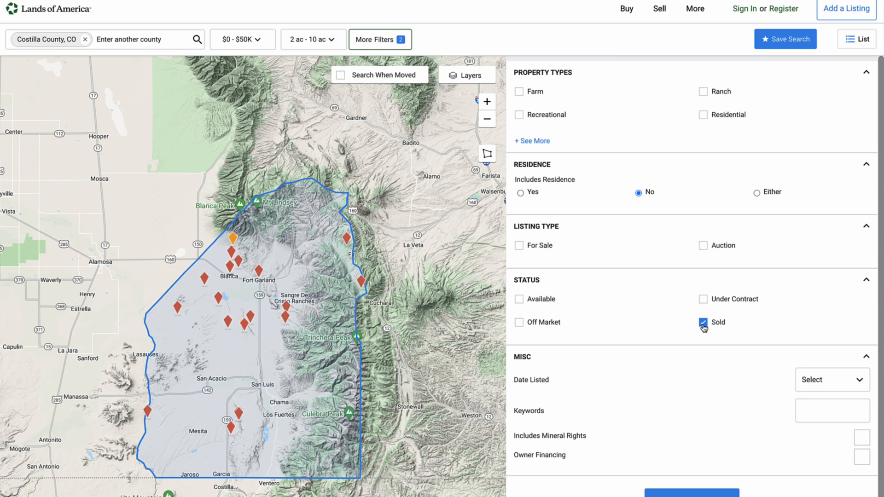
left_click(519, 300)
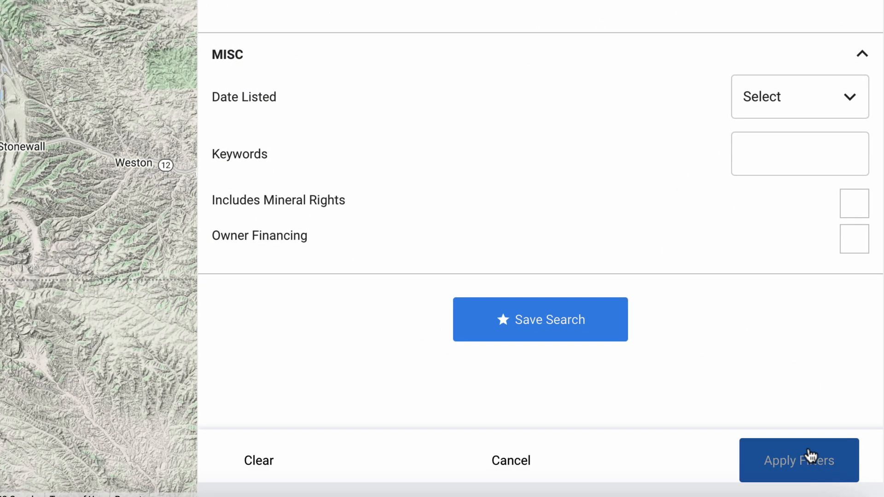
left_click(842, 495)
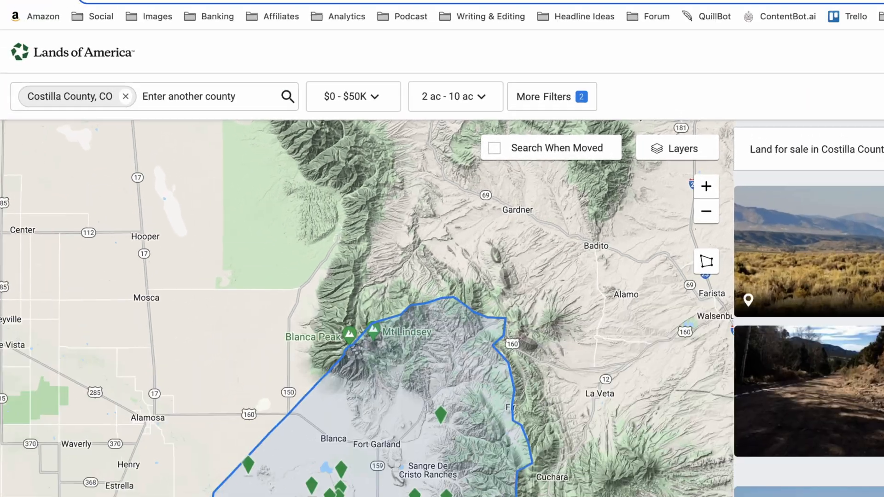
Step: Copy the filtered search URL into the URL cell C3 of Price Boss's LoA sheet and run Comp-ute to scrape the listings
left_click(587, 14)
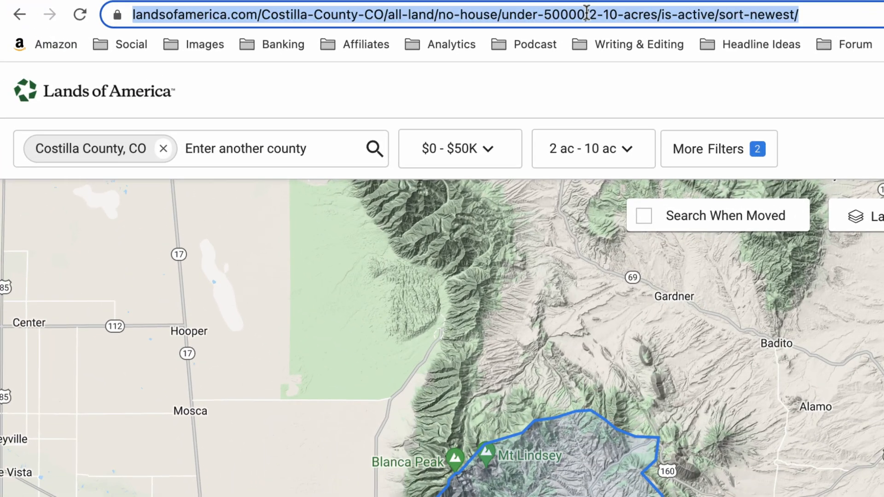
key("super+c")
key("super+v")
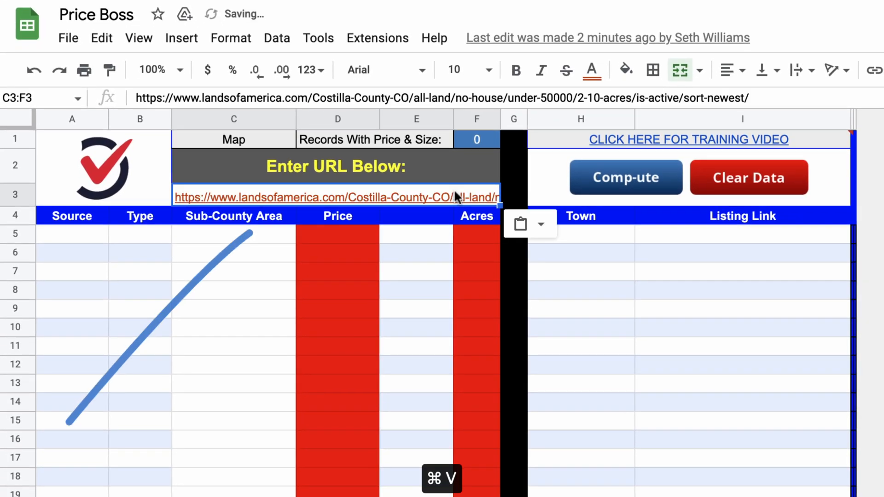
left_click(641, 176)
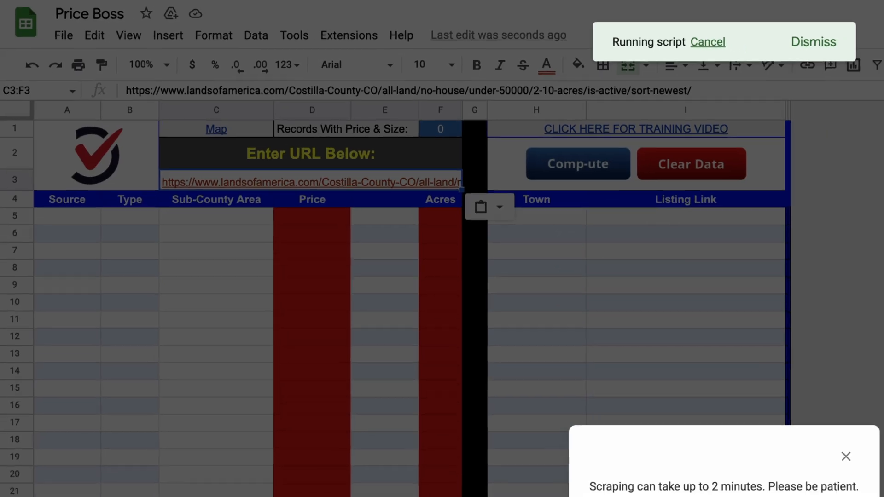
left_click(546, 348)
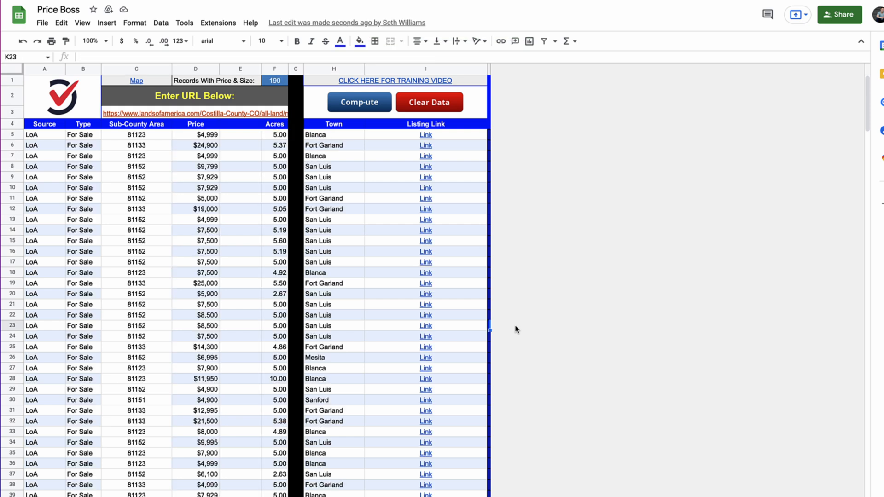
Step: Look through the scraped listings in the LoA sheet and open the linked training video
scroll(516, 329, "down", 20)
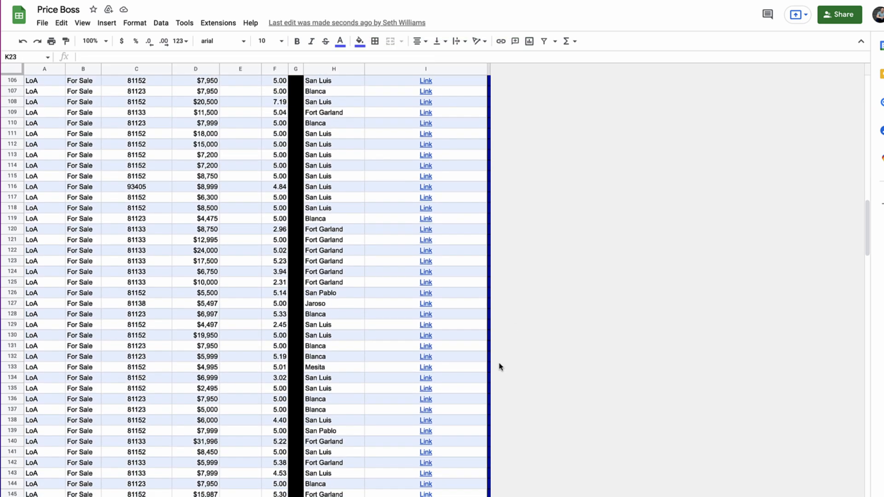
scroll(495, 373, "up", 20)
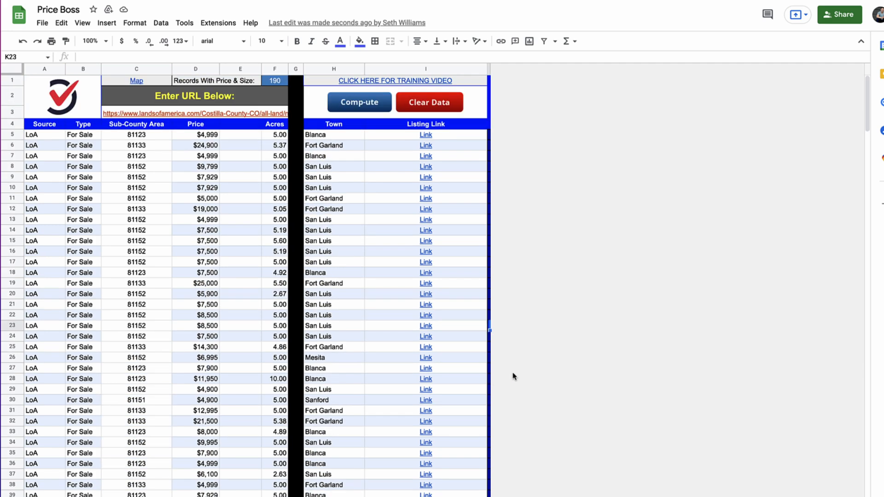
left_click(293, 189)
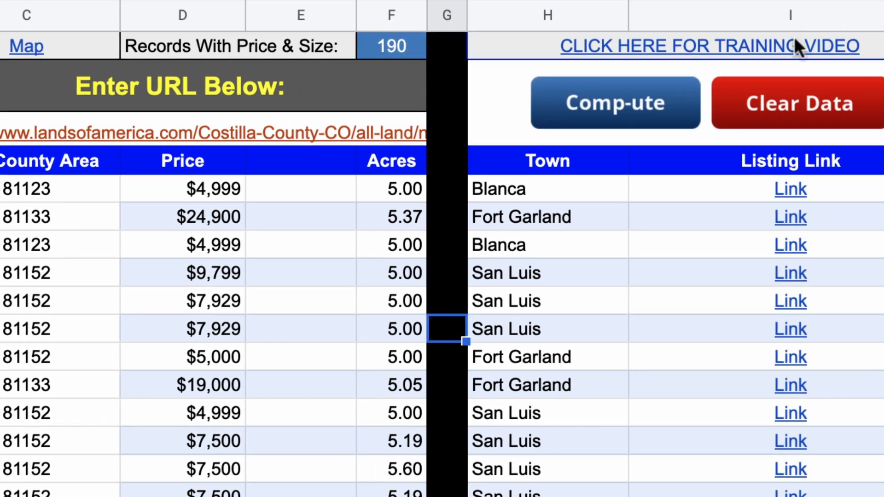
left_click(722, 48)
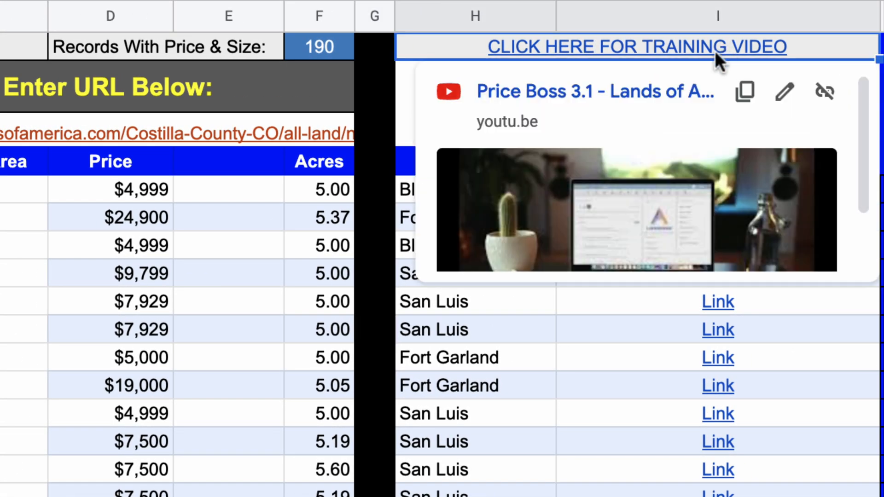
left_click(665, 86)
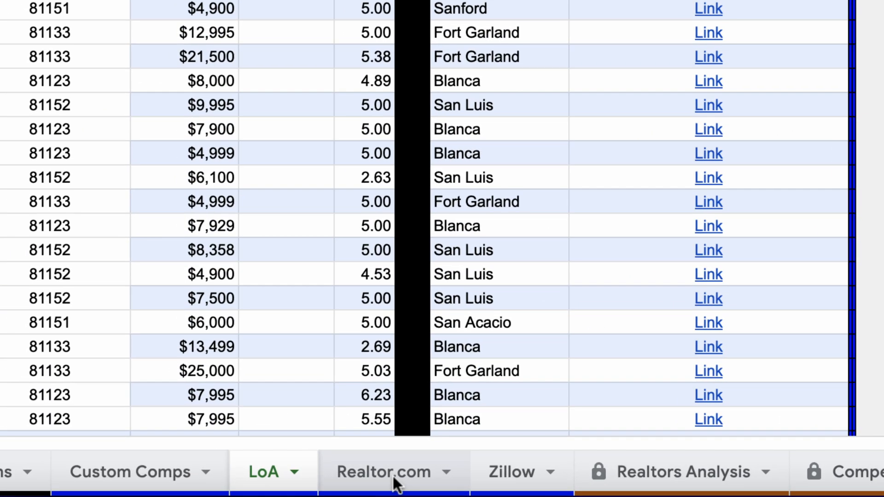
Step: Go to the Realtor.com sheet, search realtor.com for Costilla County, CO, and limit the results to a maximum price of $50K
left_click(393, 474)
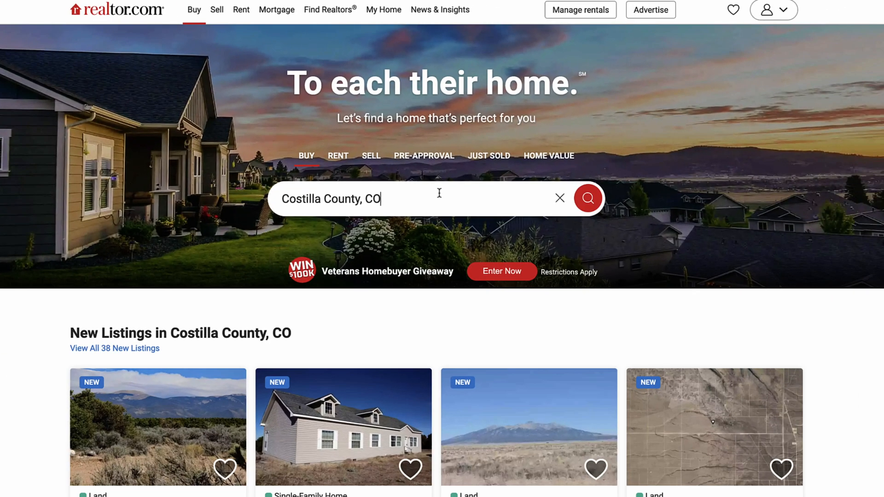
key("Return")
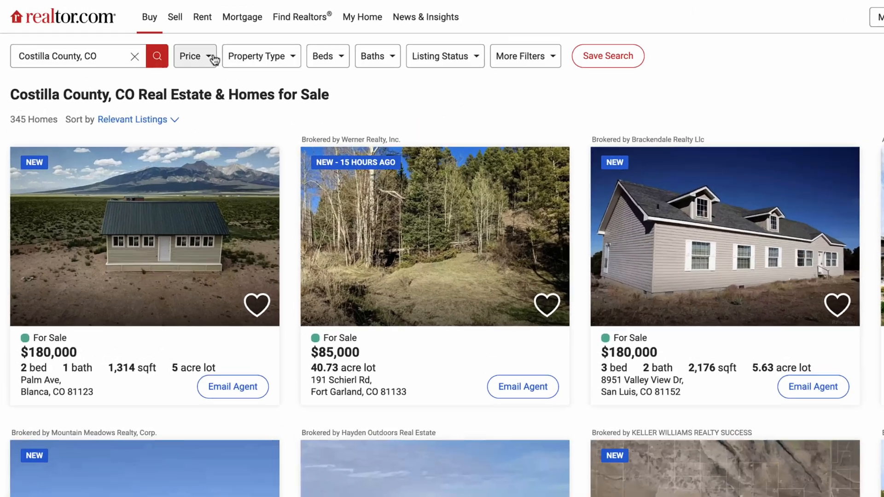
left_click(163, 45)
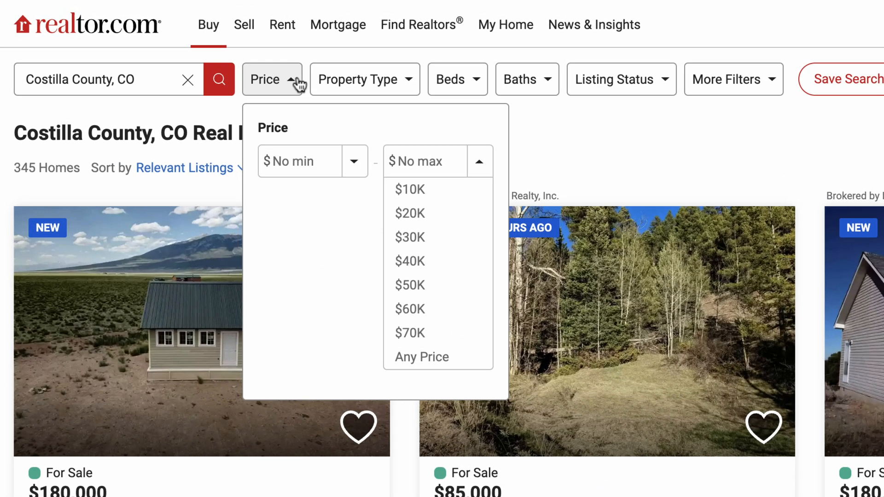
left_click(427, 287)
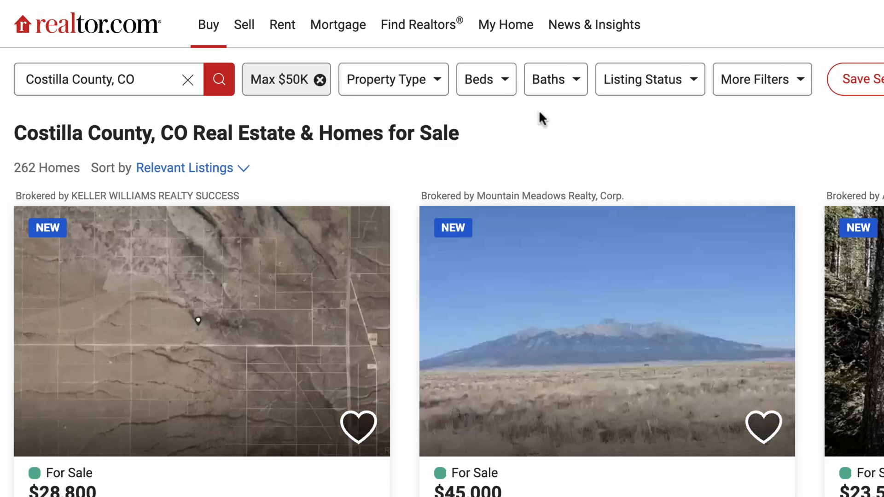
Step: Filter the realtor.com results to the Land property type and the Recently Sold listing status
left_click(428, 85)
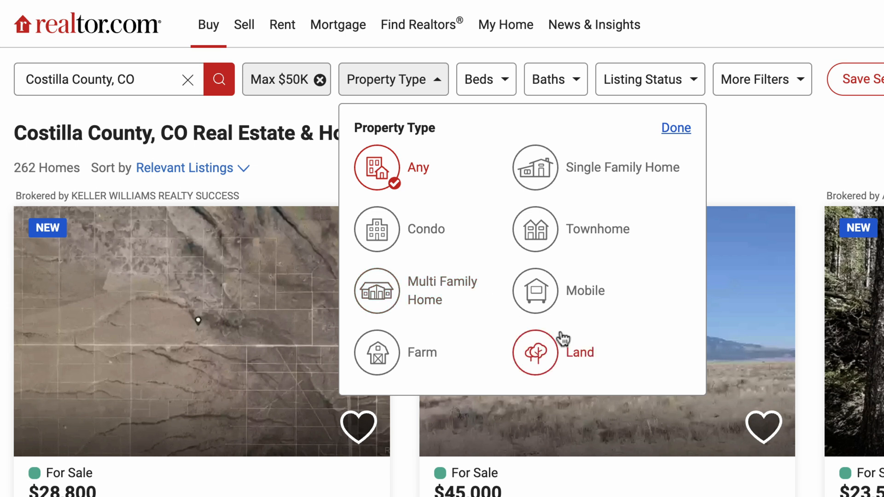
left_click(541, 353)
left_click(803, 146)
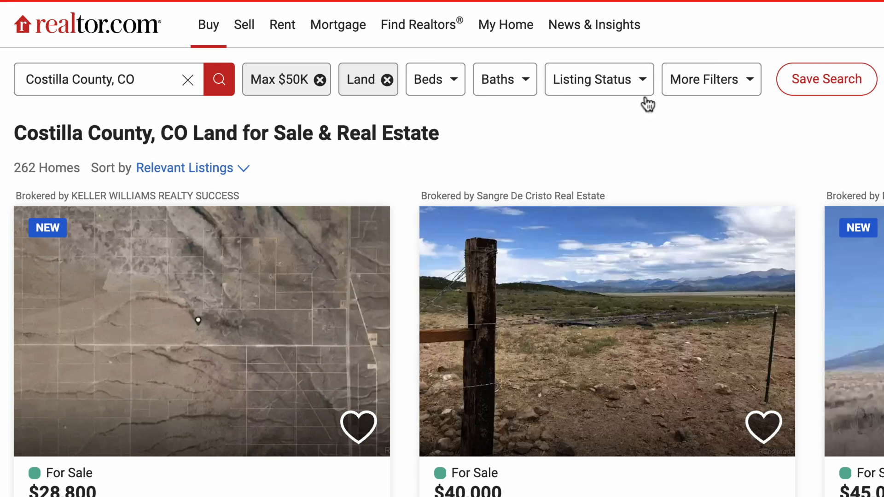
left_click(646, 89)
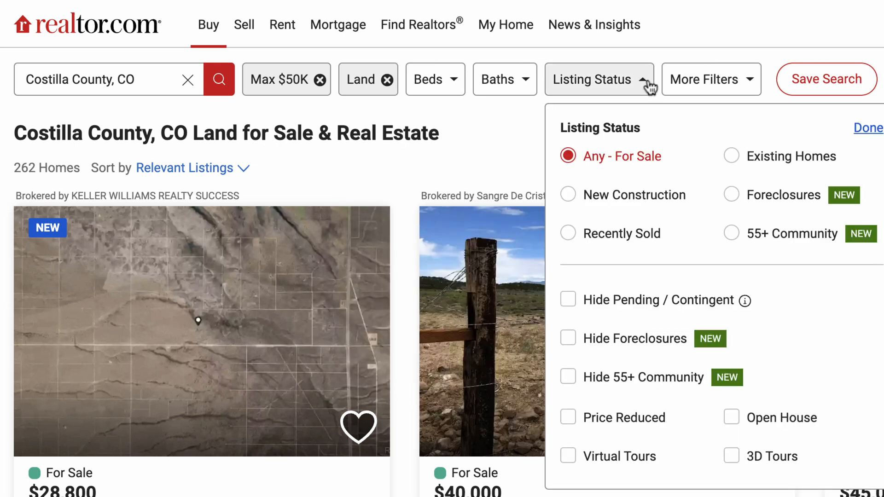
left_click(569, 233)
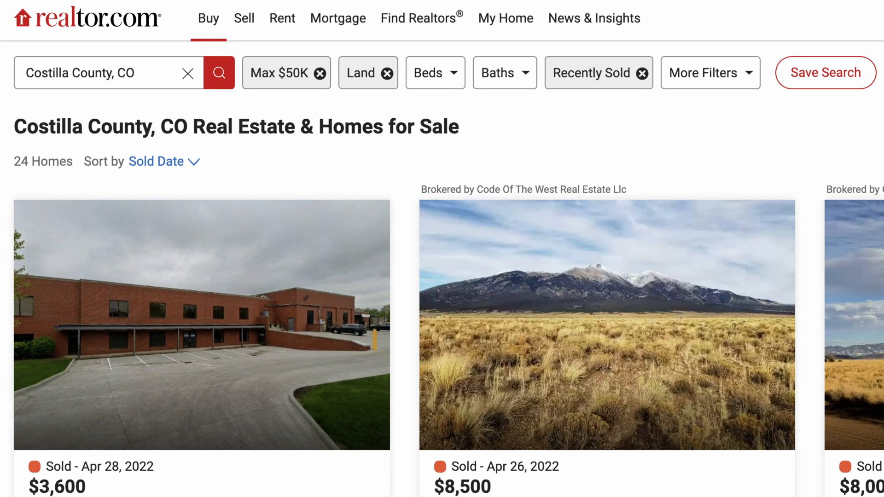
left_click(193, 159)
left_click(191, 161)
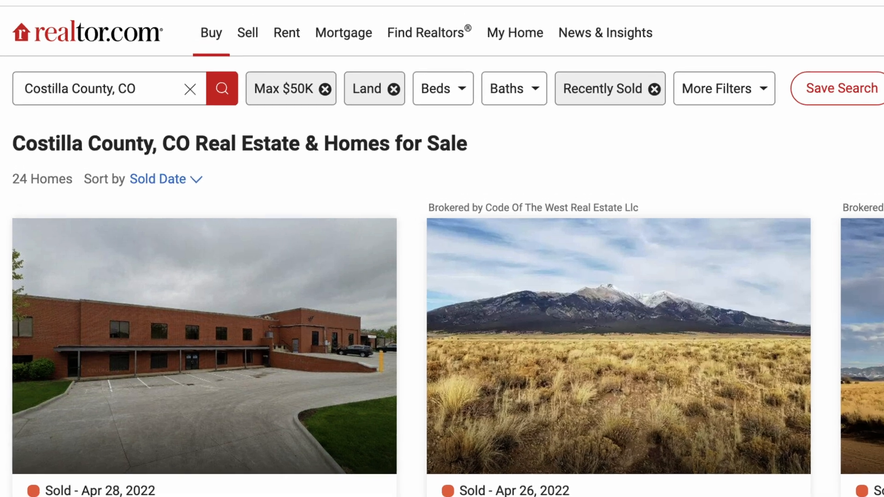
Step: Copy the realtor.com search URL into cell C3 of the Price Boss Realtor.com sheet and run Comp-ute, accepting the scraping notice
left_click(835, 19)
key("super+c")
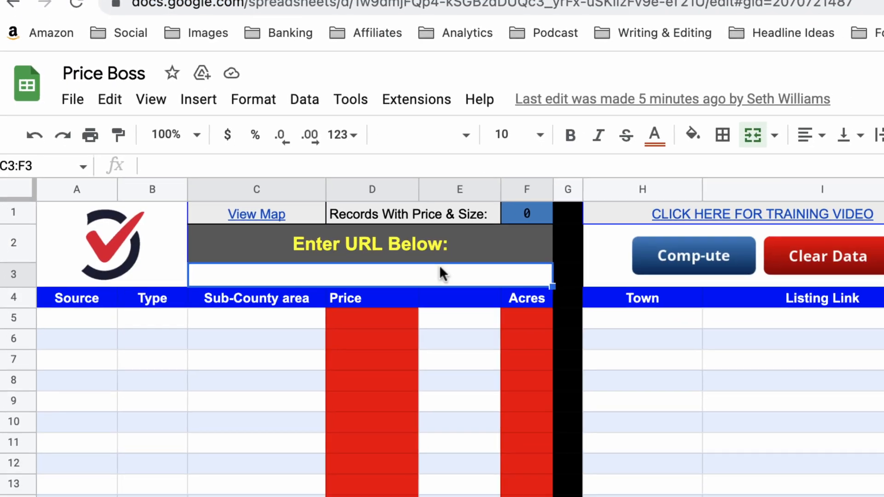
key("super+v")
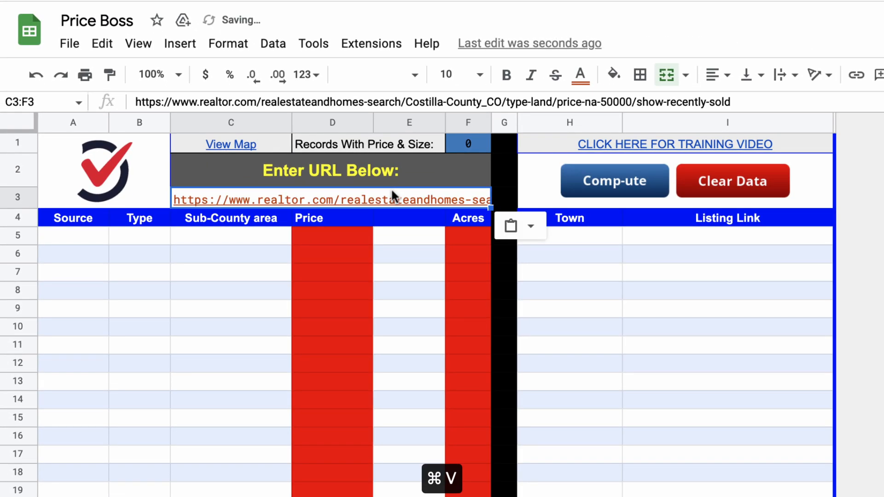
left_click(600, 181)
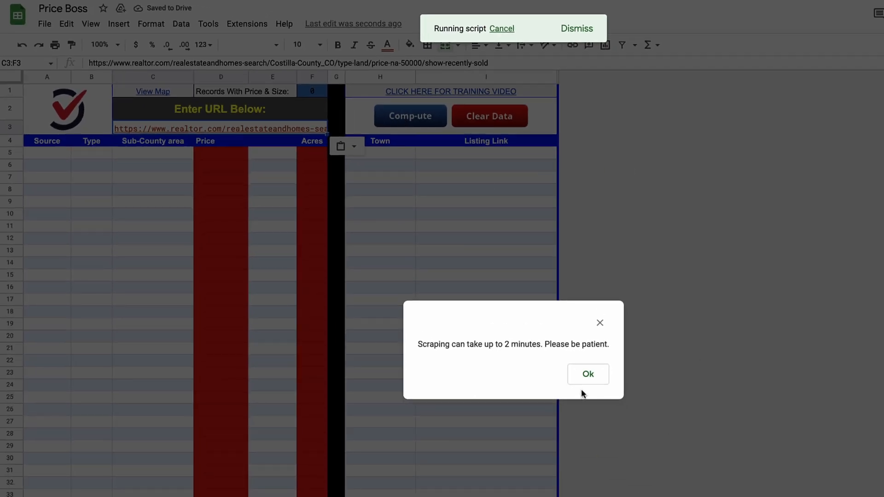
left_click(588, 374)
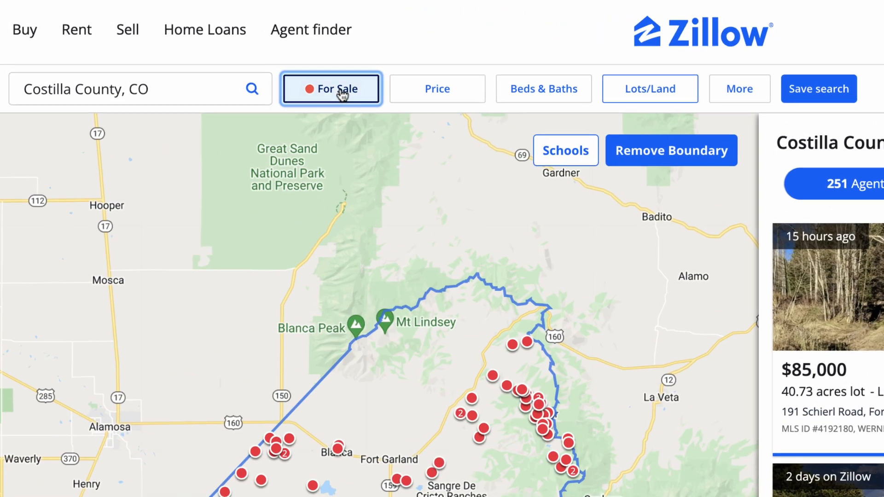
Step: Filter the Costilla County, CO results to Sold listings with a maximum price of 50,000 and check the Lots/Land home type
left_click(217, 56)
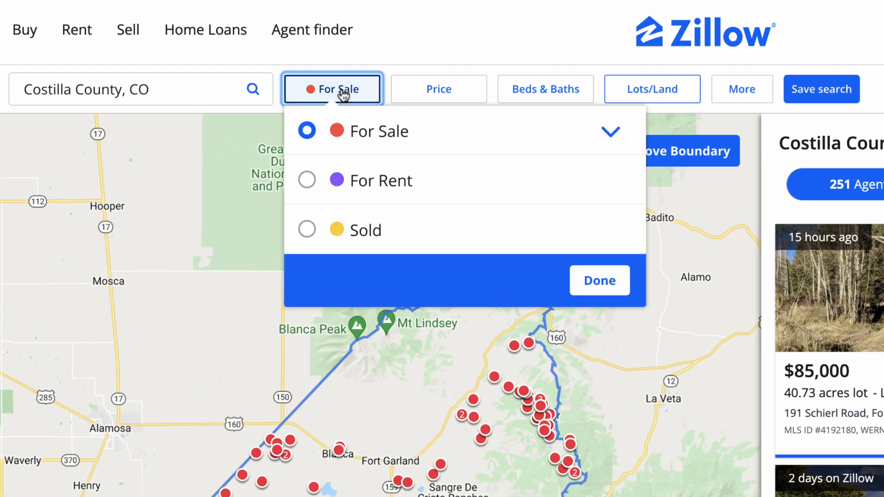
left_click(305, 231)
left_click(469, 97)
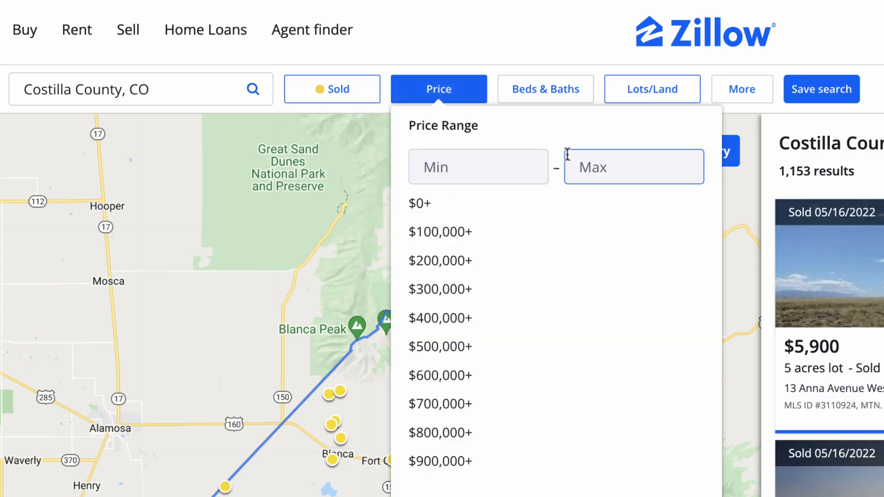
left_click(409, 210)
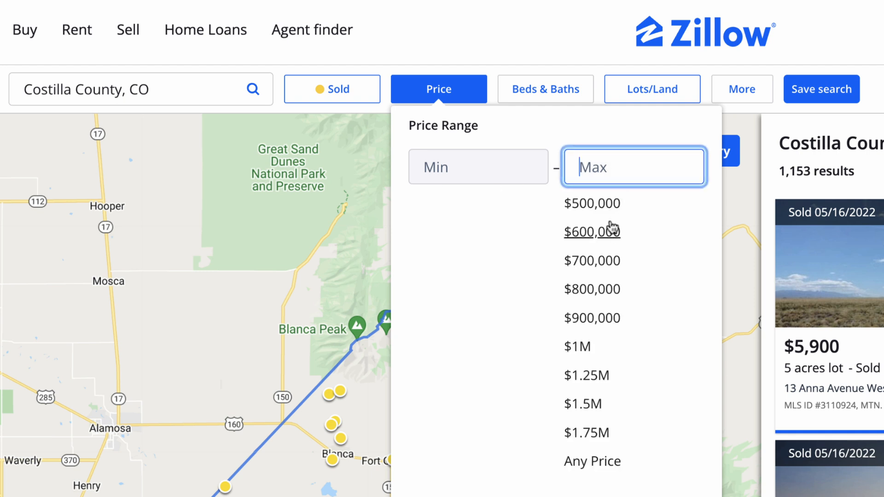
type("500000")
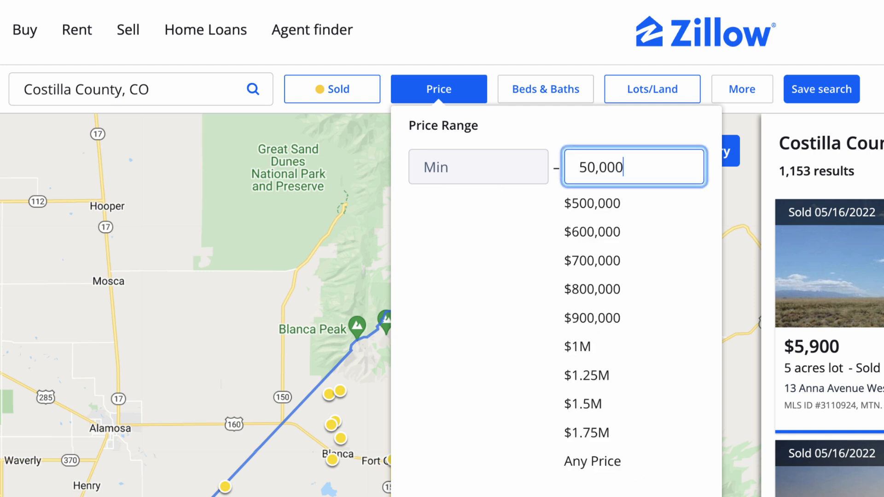
left_click(664, 90)
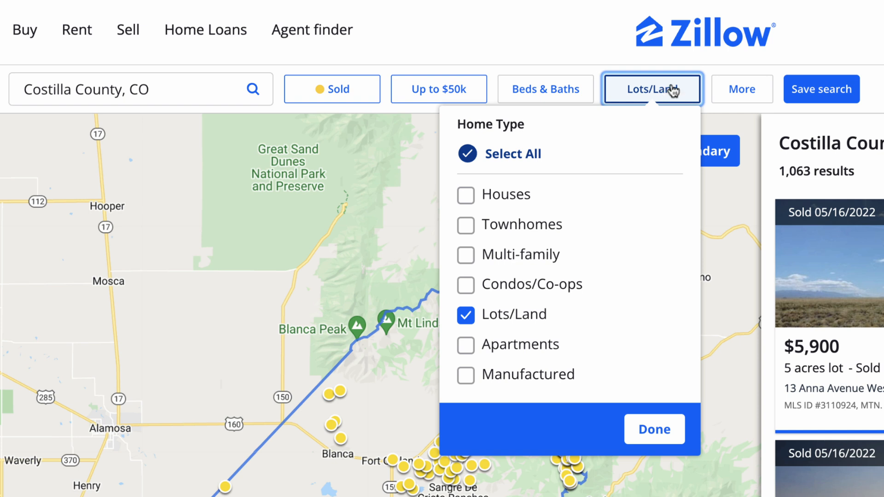
Step: Limit the Zillow results to properties sold in the last 6 months
left_click(734, 100)
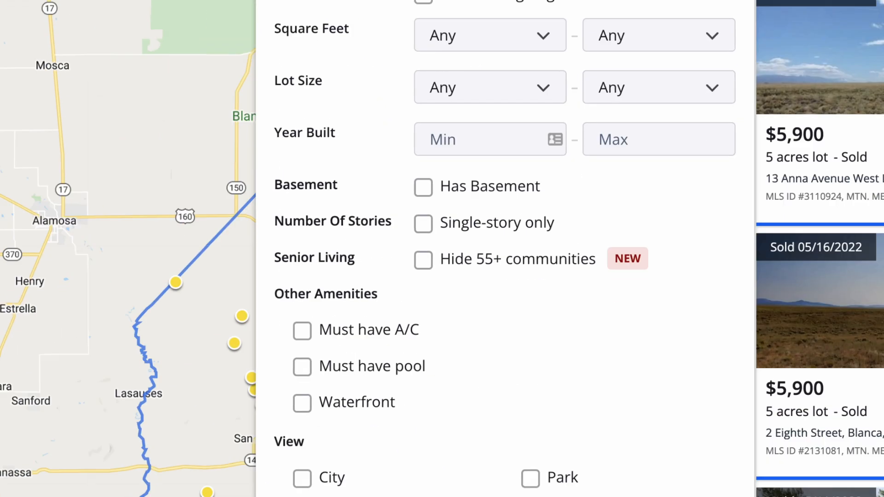
left_click(669, 294)
left_click(618, 446)
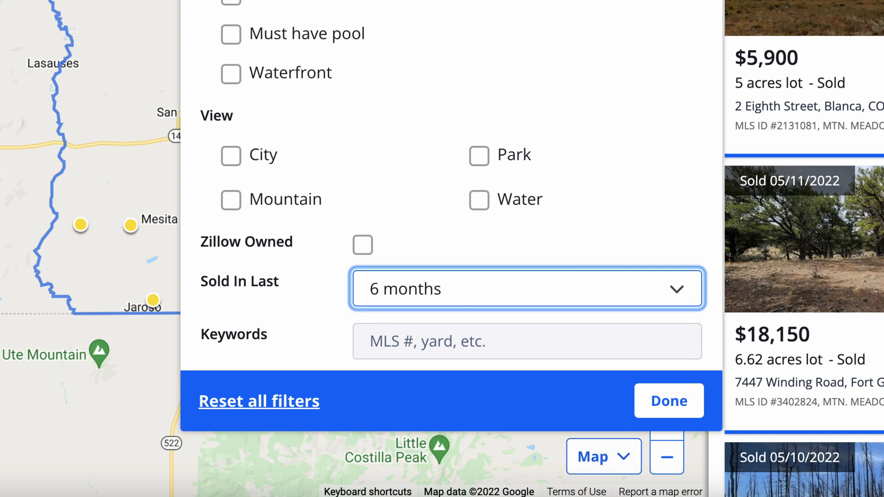
Step: Copy the entire first page of sold Zillow results into the Page 1 cell L8 of the Price Boss Zillow sheet
left_click(724, 91)
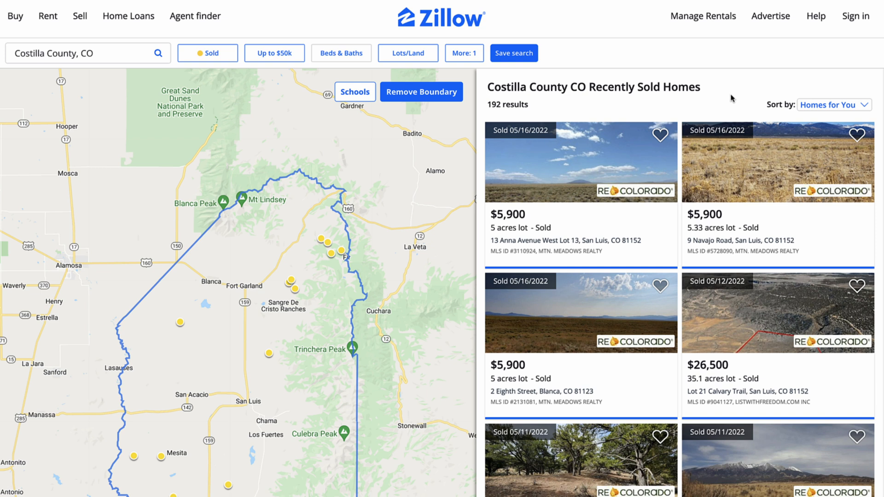
key("super+a")
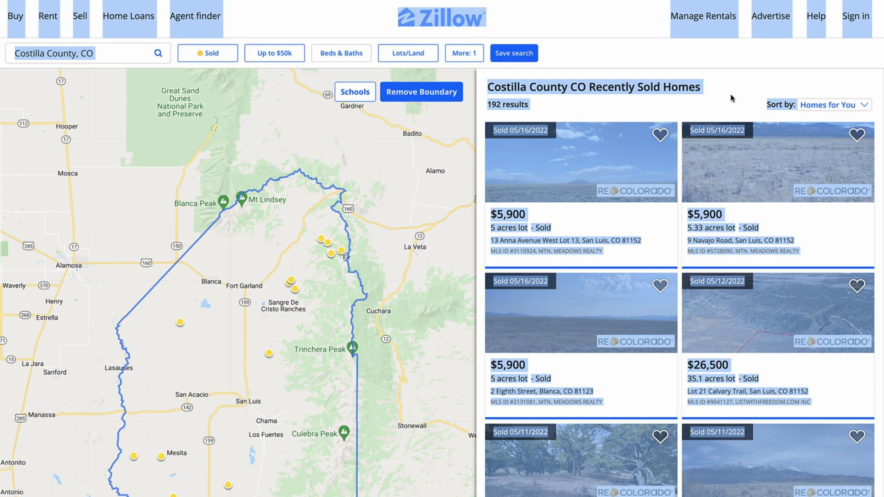
key("super+c")
left_click(690, 0)
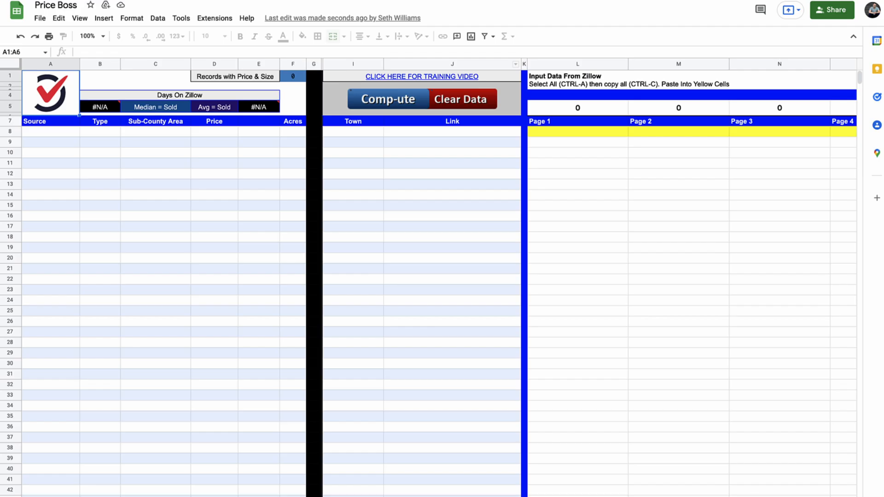
left_click(588, 136)
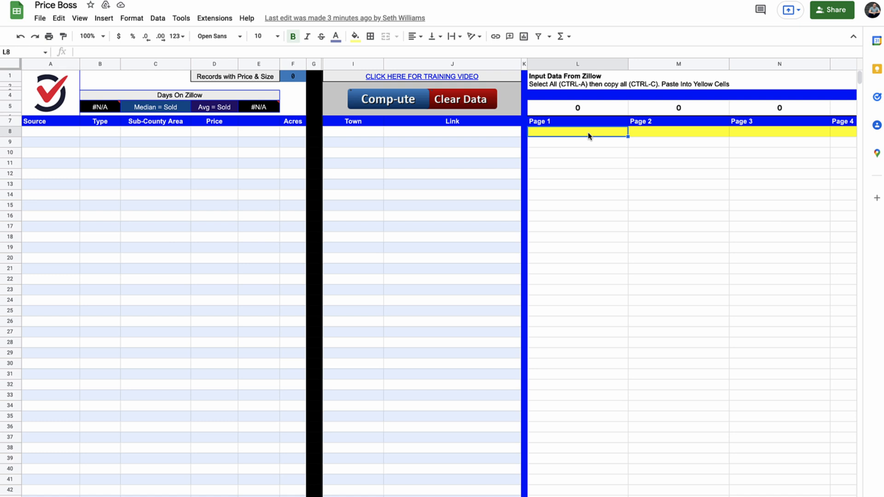
right_click(588, 136)
left_click(613, 179)
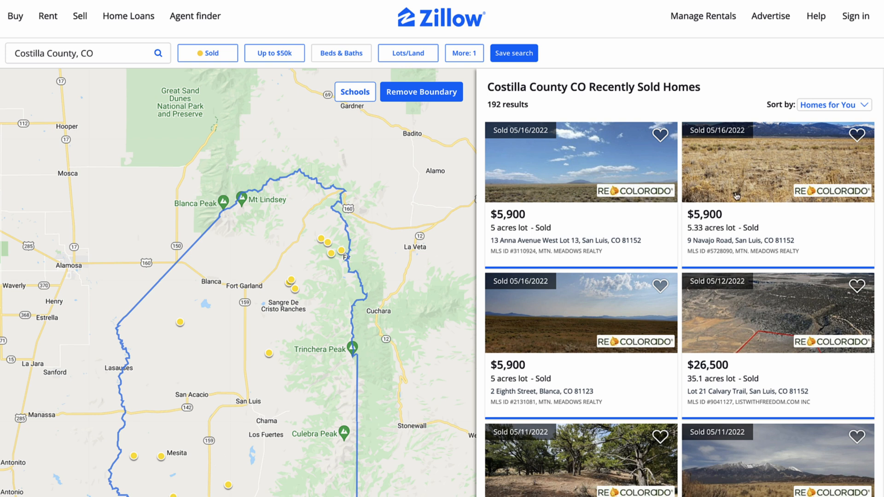
Step: Go to the second page of sold Zillow results and copy all its content into the Page 2 cell M8 of Price Boss
scroll(721, 227, "down", 10)
scroll(715, 240, "down", 10)
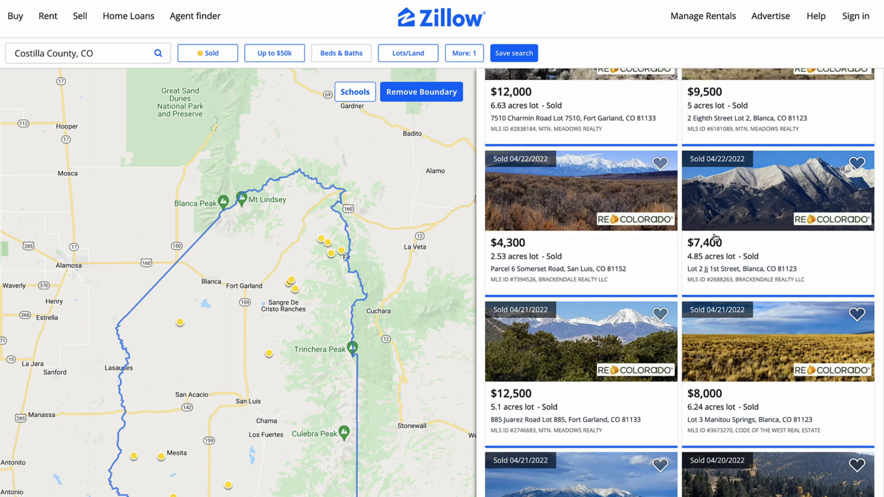
left_click(654, 312)
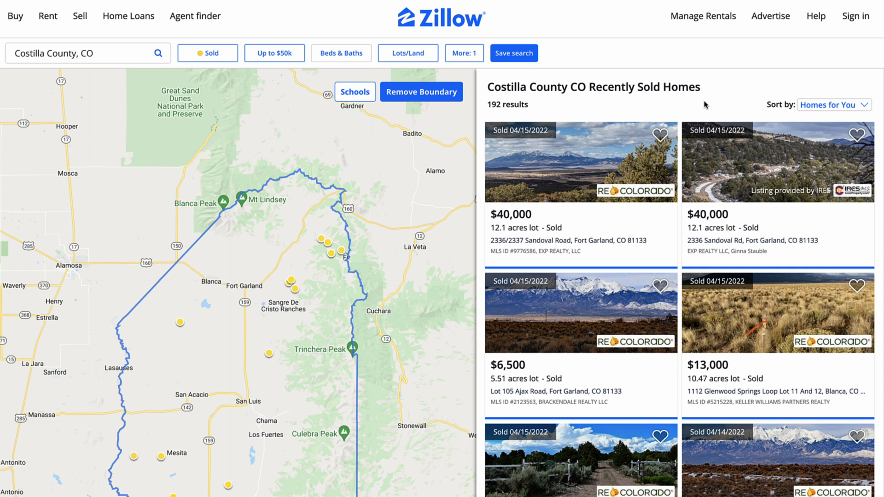
key("super+a")
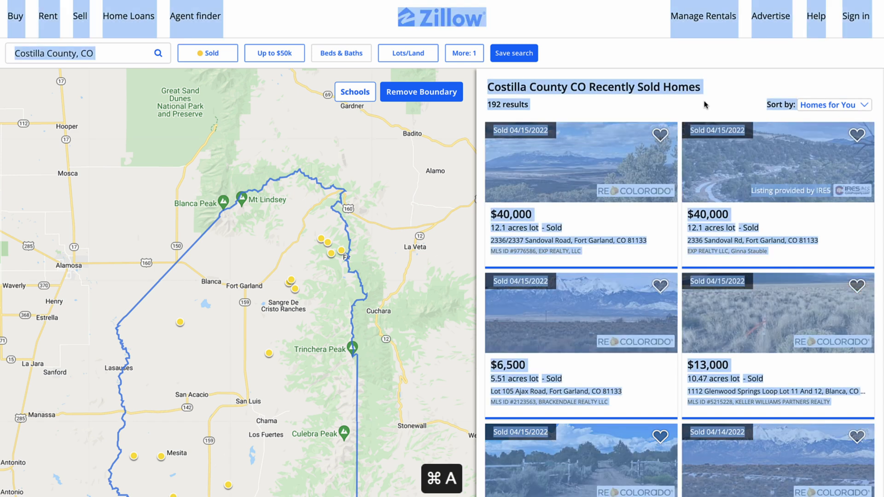
key("super+c")
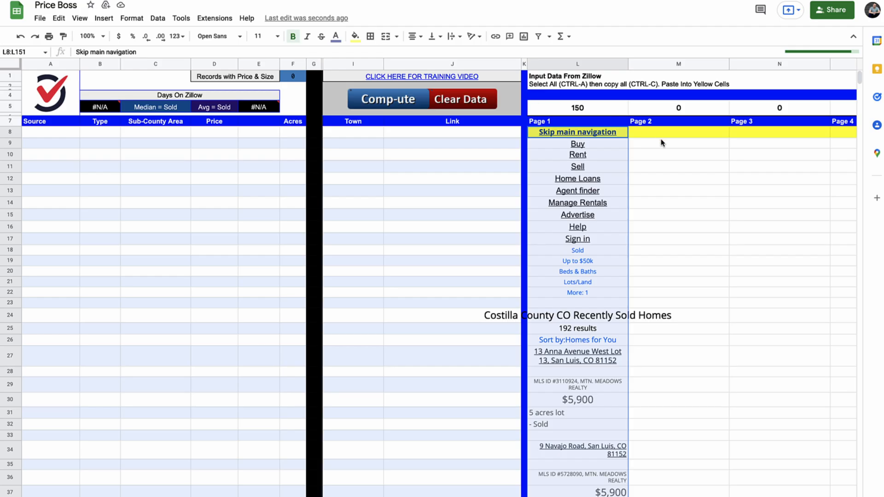
left_click(661, 134)
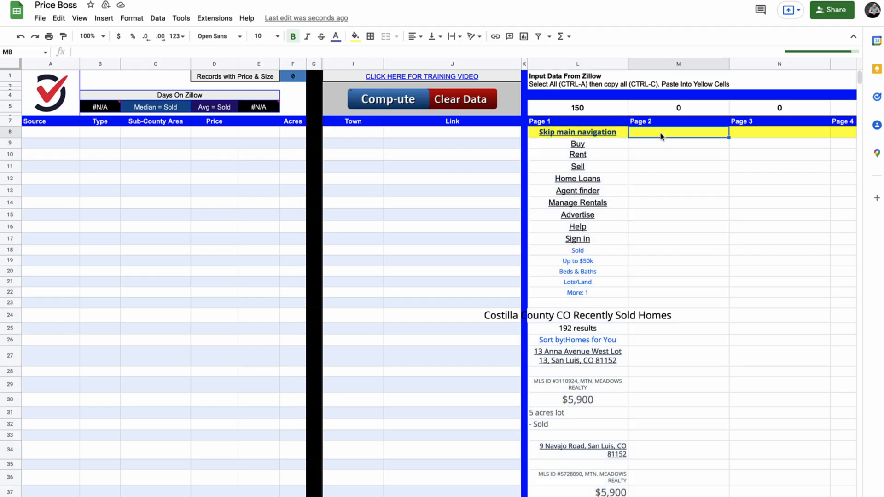
key("super+v")
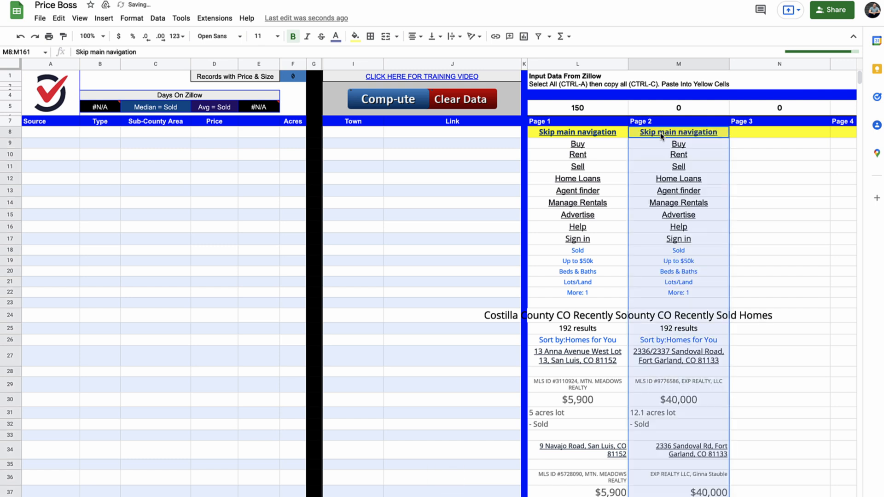
Step: Go to the third page of sold Zillow results and copy all its content into the Page 3 cell N8 of Price Boss
key("ctrl+Tab")
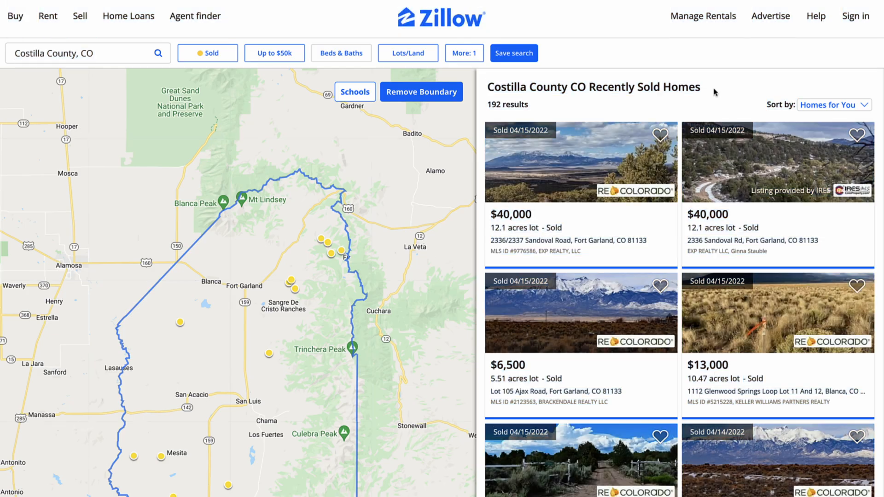
scroll(715, 92, "down", 20)
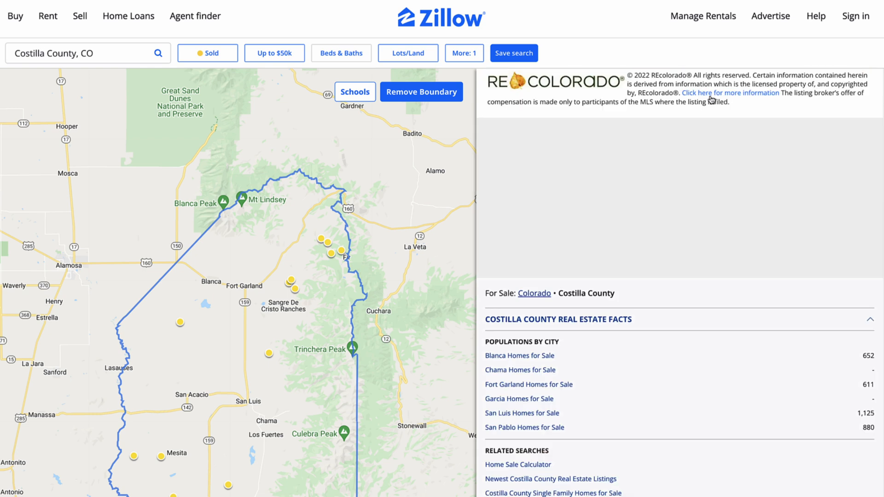
scroll(711, 103, "up", 20)
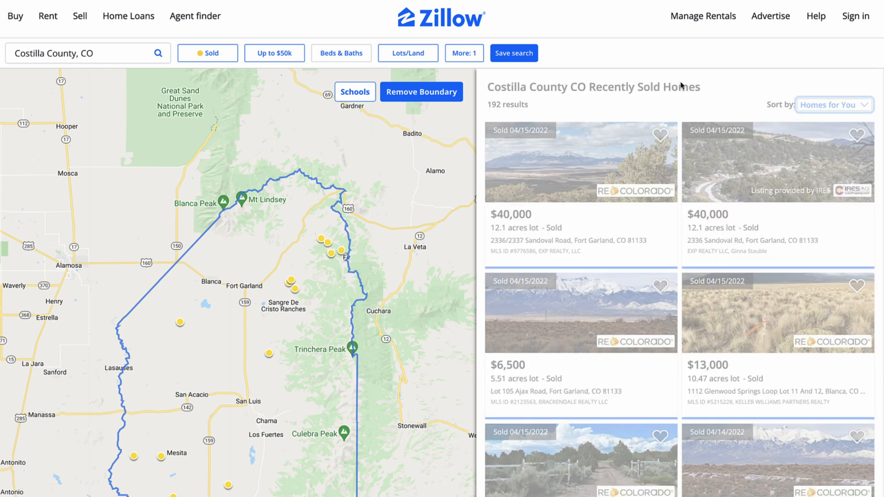
key("super+a")
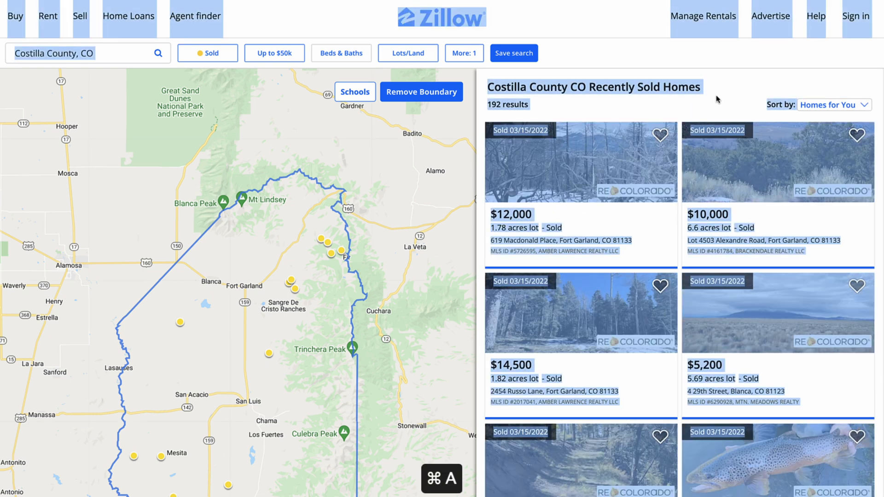
key("super+c")
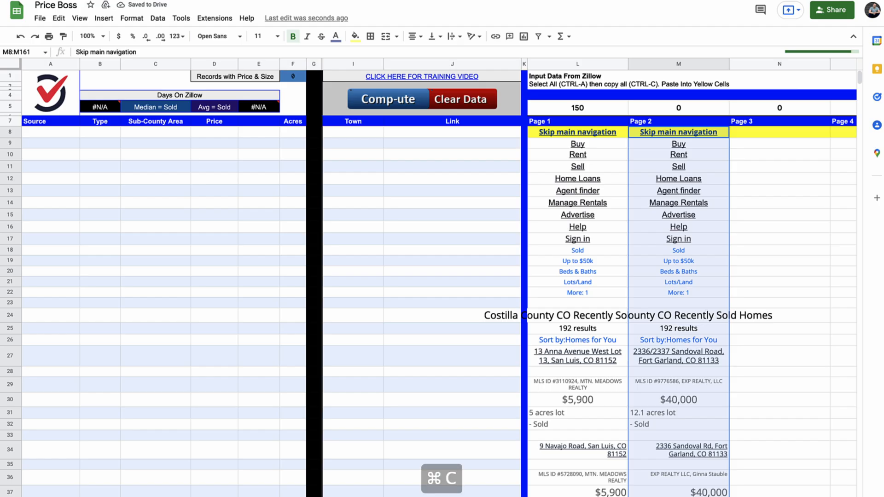
left_click(786, 132)
key("super+v")
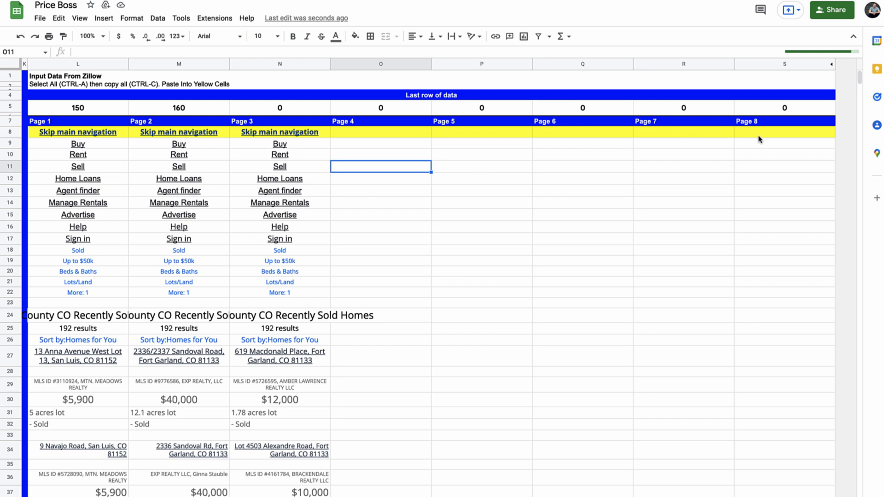
Step: Run Comp-ute on the pasted Zillow sold pages
scroll(573, 285, "left", 10)
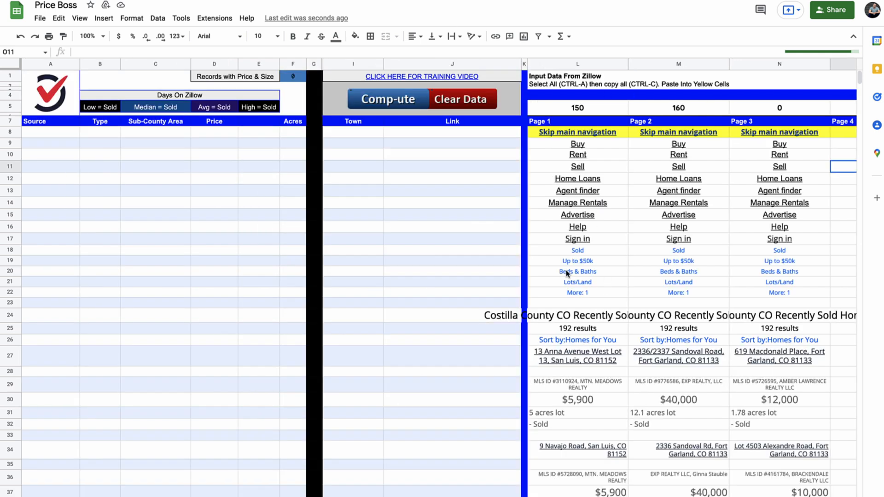
left_click(399, 99)
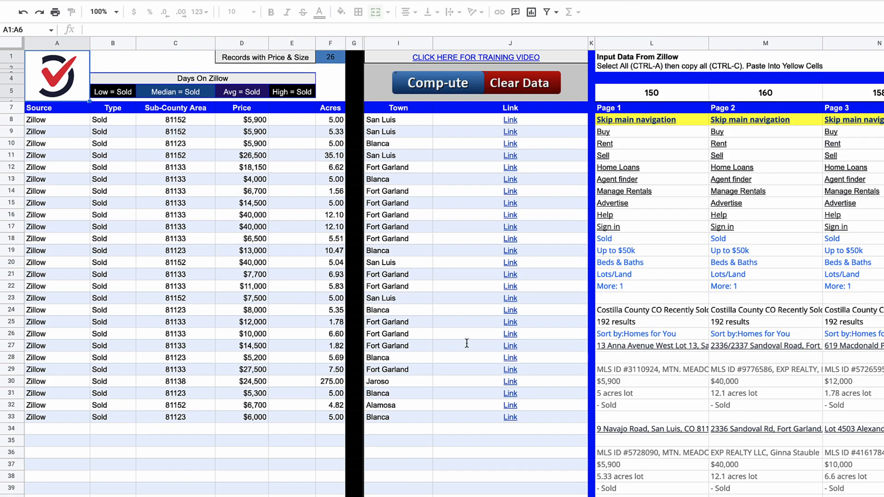
mouse_move(510, 167)
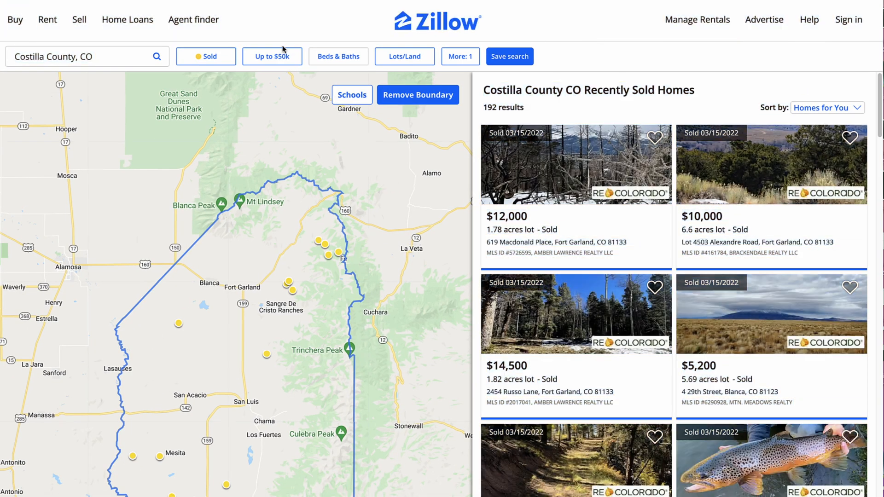
Step: Switch the Zillow listing status filter from Sold to For Sale
left_click(208, 56)
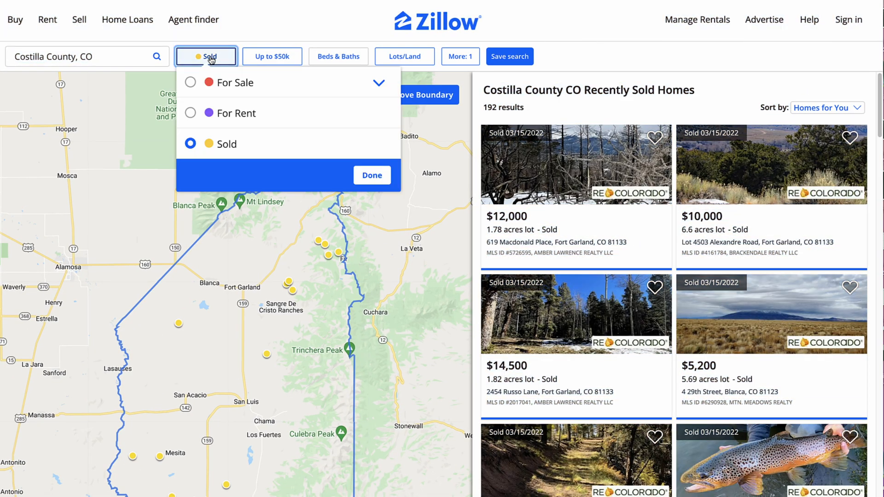
left_click(191, 83)
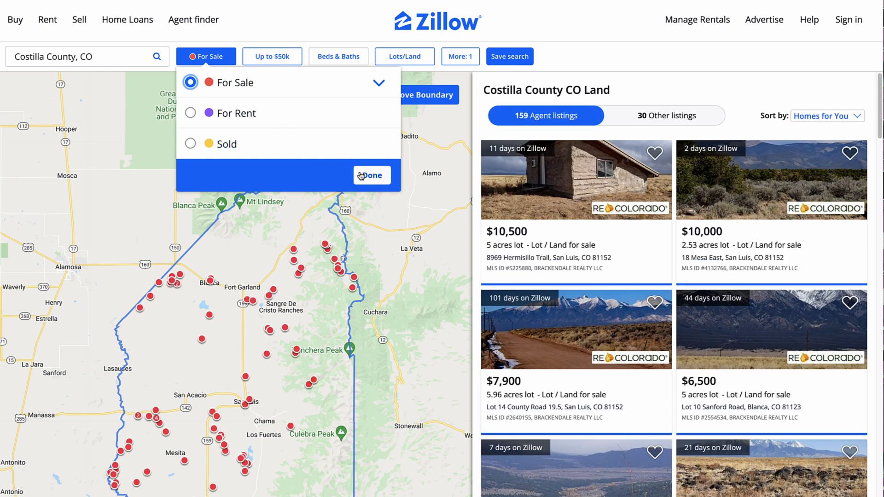
left_click(371, 176)
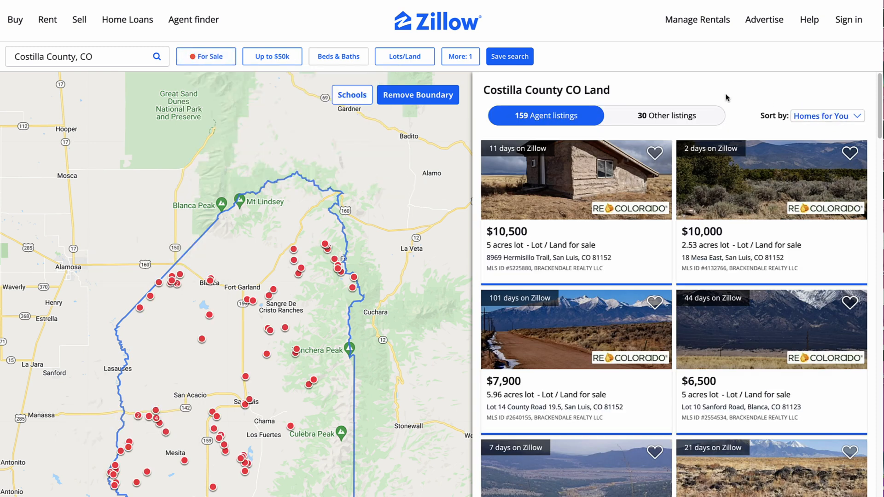
Step: Copy the entire first page of For Sale Zillow results into the Page 4 column of the Price Boss Zillow sheet
key("super+a")
key("super+c")
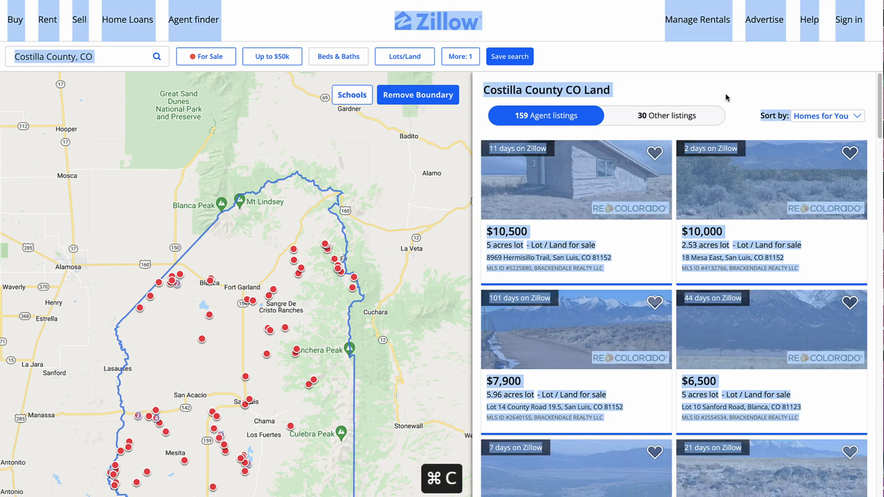
key("super+Tab")
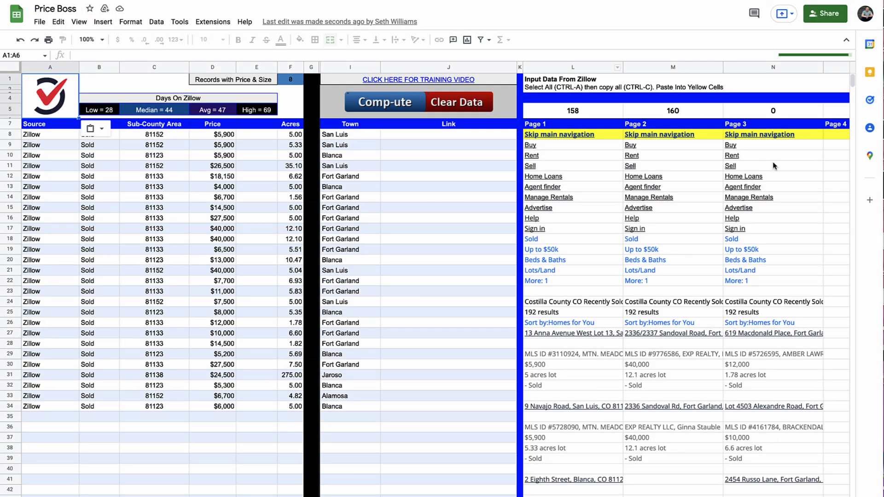
key("super+v")
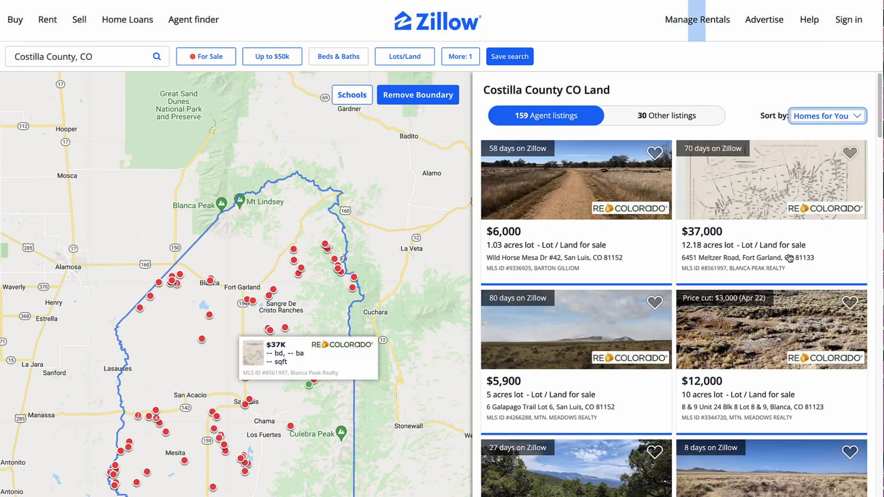
Step: Copy the entire second page of For Sale Zillow results into the Page 5 cell P8 of the Price Boss Zillow sheet
left_click(657, 90)
key("super+a")
key("super+c")
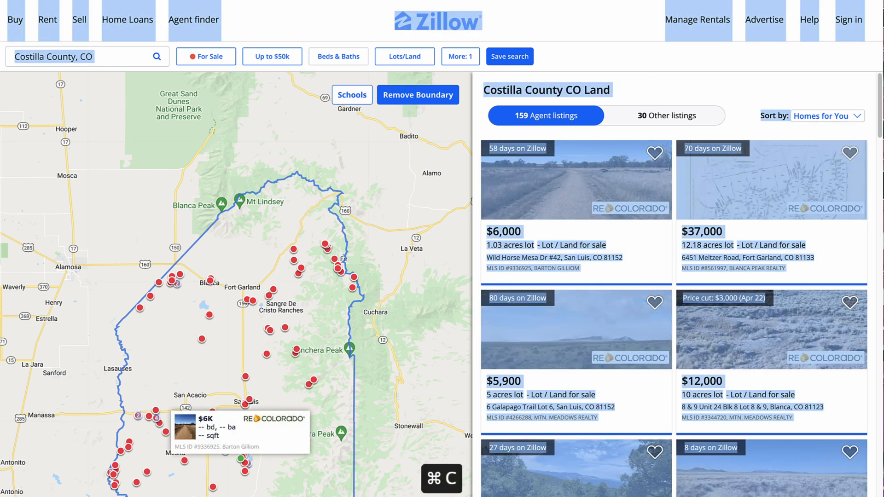
key("ctrl+Tab")
left_click(587, 135)
key("super+v")
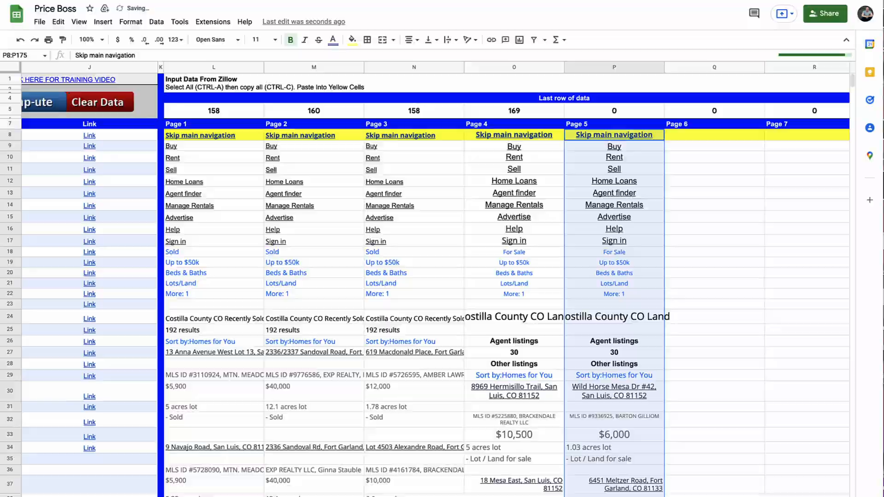
Step: Copy the entire third page of For Sale Zillow results into the Page 6 cell Q8 of the Price Boss Zillow sheet
key("ctrl+shift+Tab")
scroll(707, 426, "down", 20)
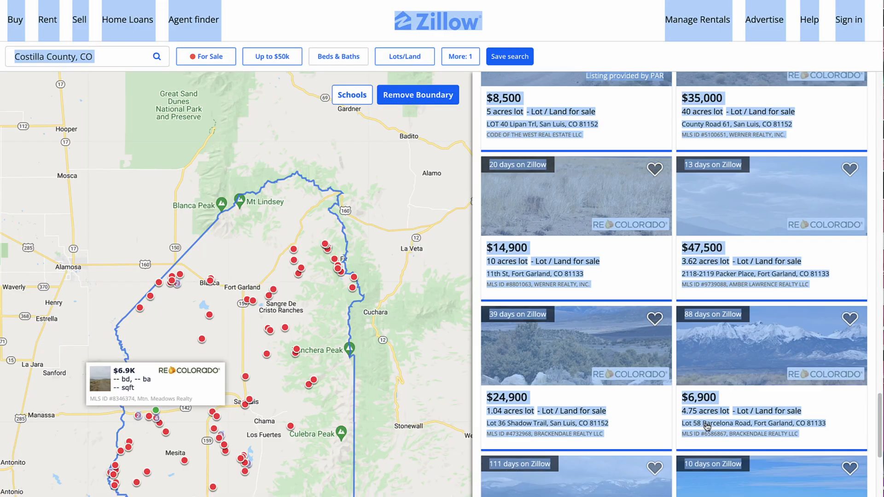
scroll(707, 426, "down", 17)
left_click(816, 233)
scroll(798, 243, "up", 10)
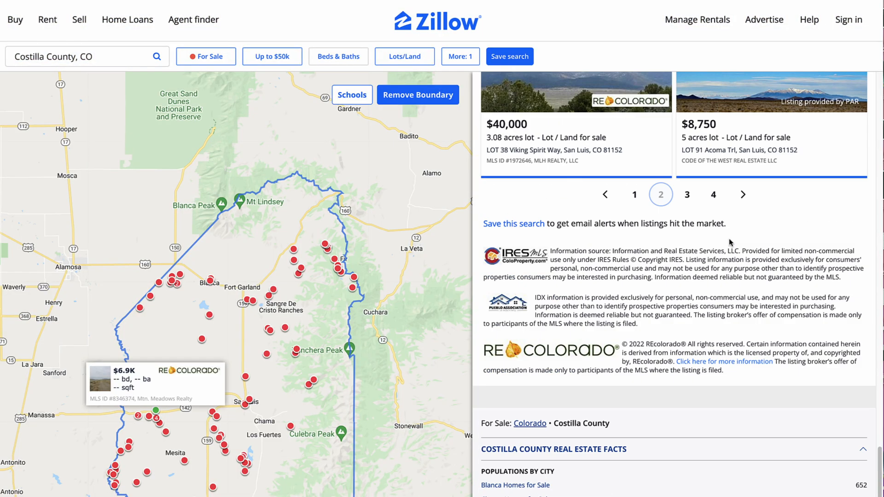
left_click(686, 195)
key("super+a")
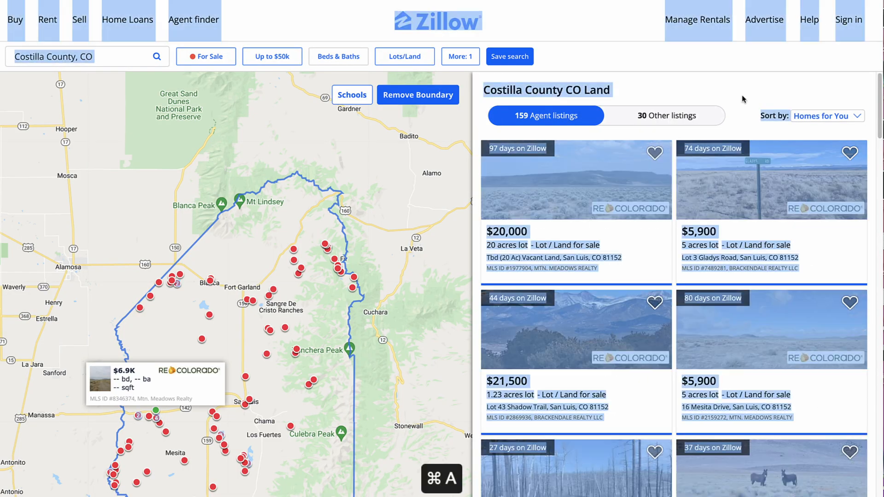
key("super+c")
key("ctrl+Tab")
left_click(722, 137)
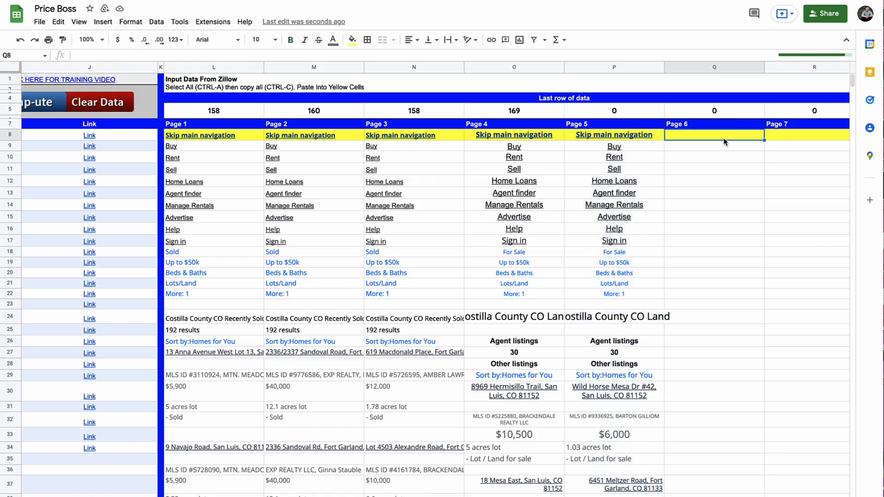
key("super+v")
Step: Run Comp-ute on the pasted Zillow sold and for-sale pages and review the compiled records
scroll(507, 230, "left", 10)
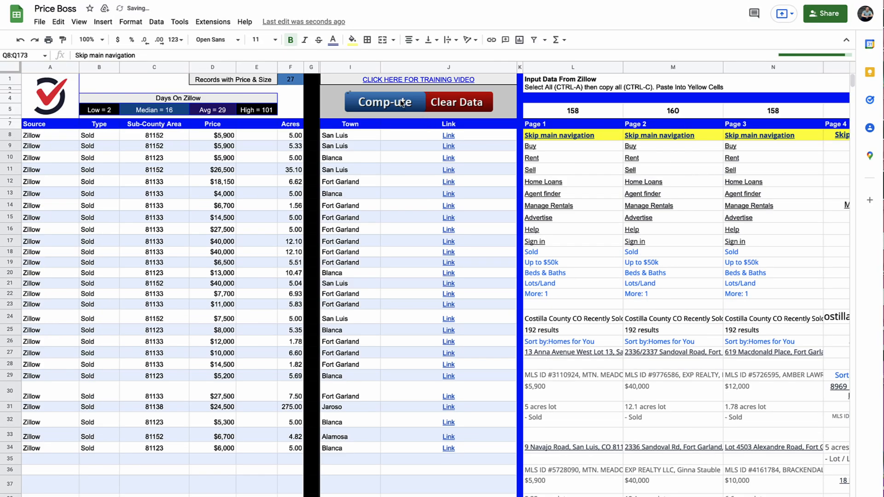
left_click(381, 104)
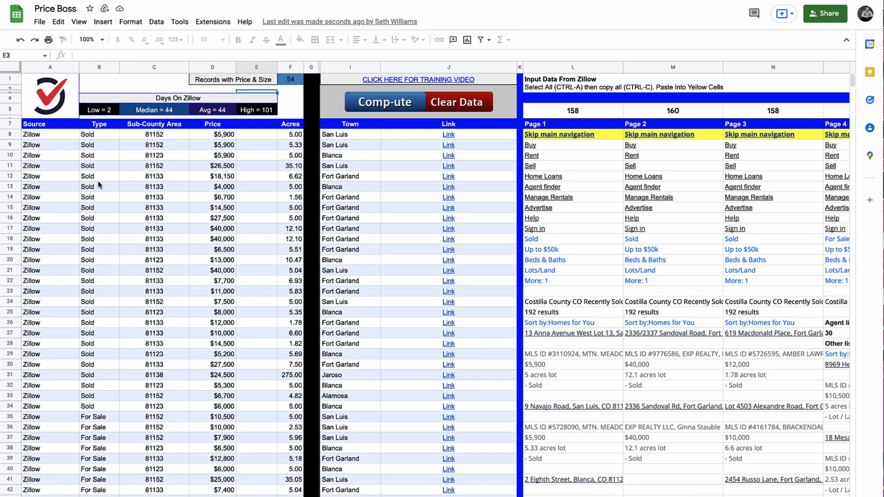
scroll(106, 341, "down", 5)
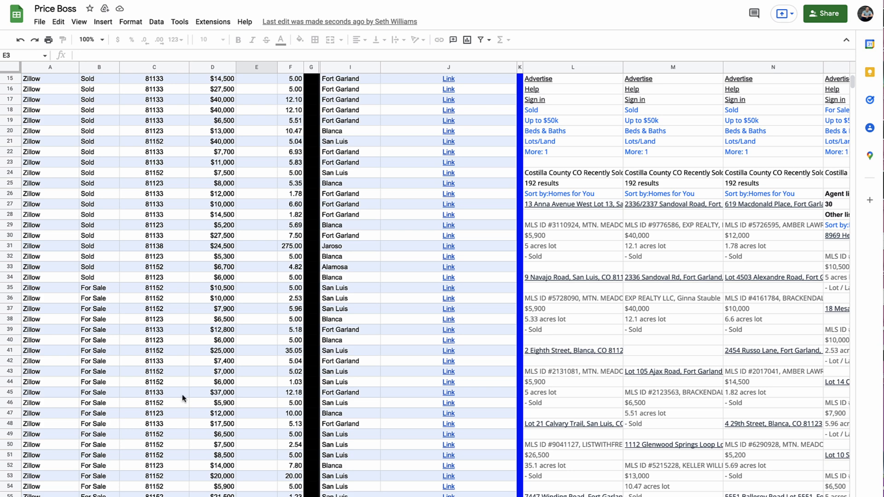
scroll(181, 394, "up", 5)
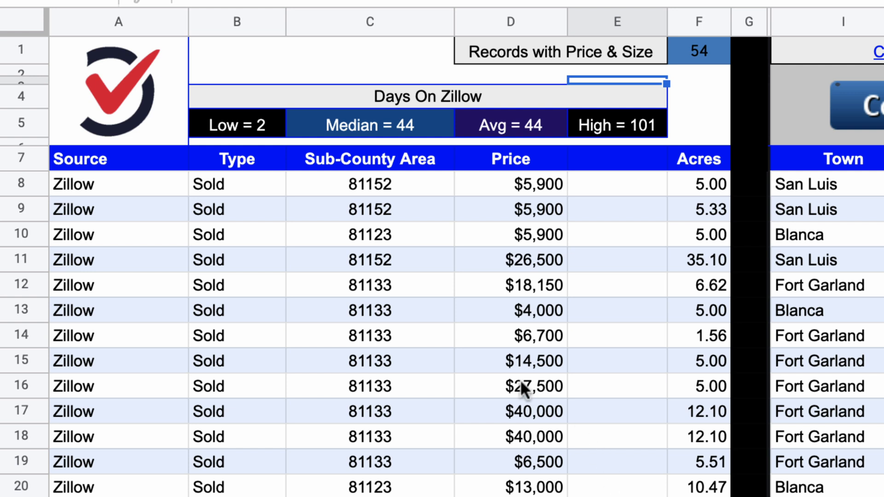
Step: Examine the compiled Zillow records' sub-county area and price columns, and preview the listing link in row 13
left_click(393, 186)
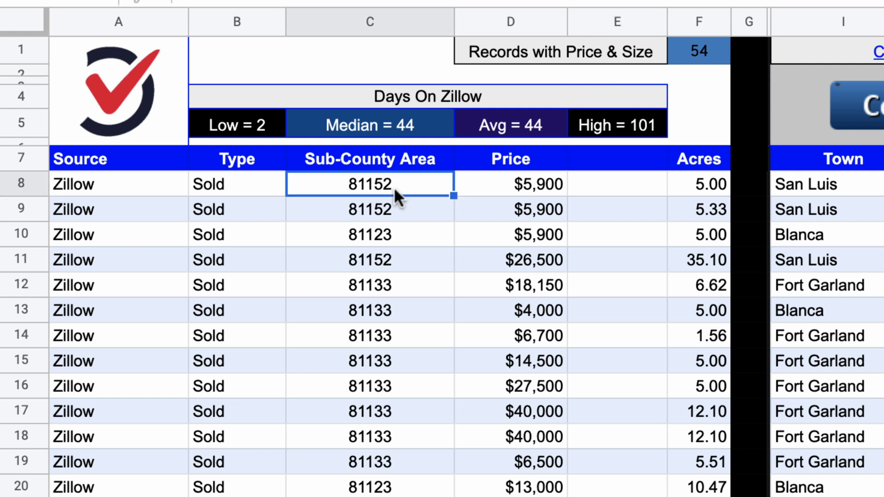
left_click(386, 310)
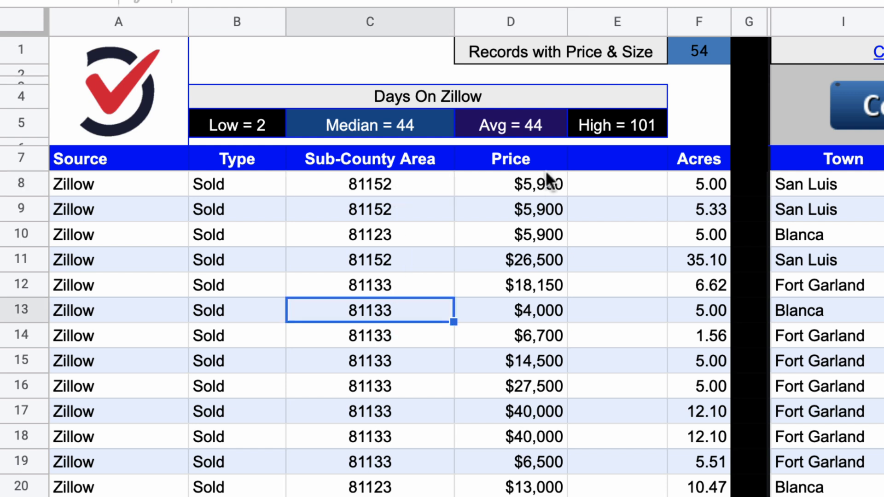
left_click(539, 189)
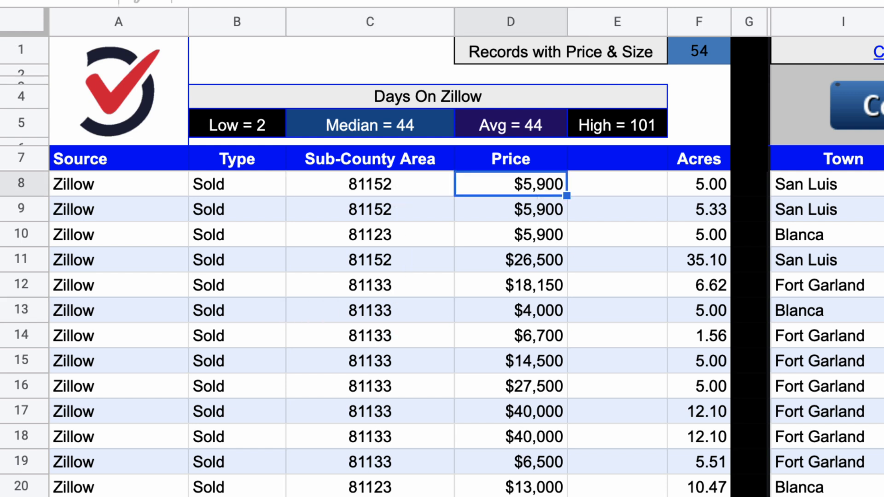
key("super+Down")
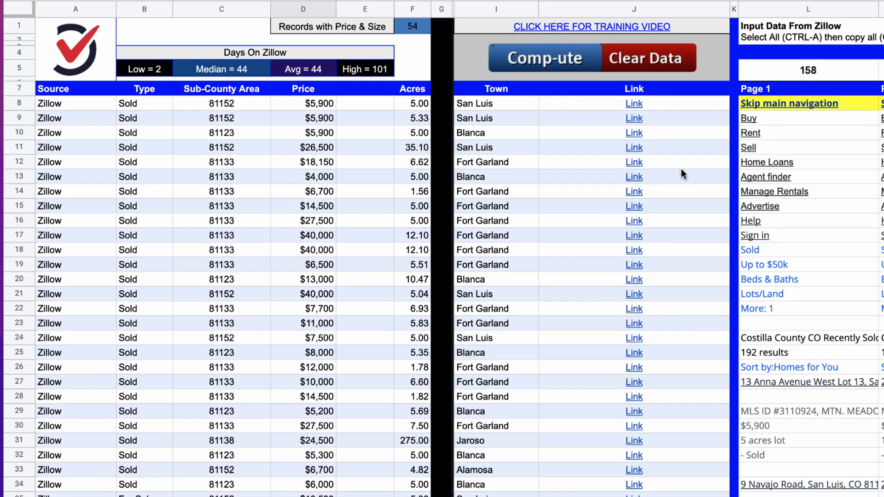
left_click(634, 175)
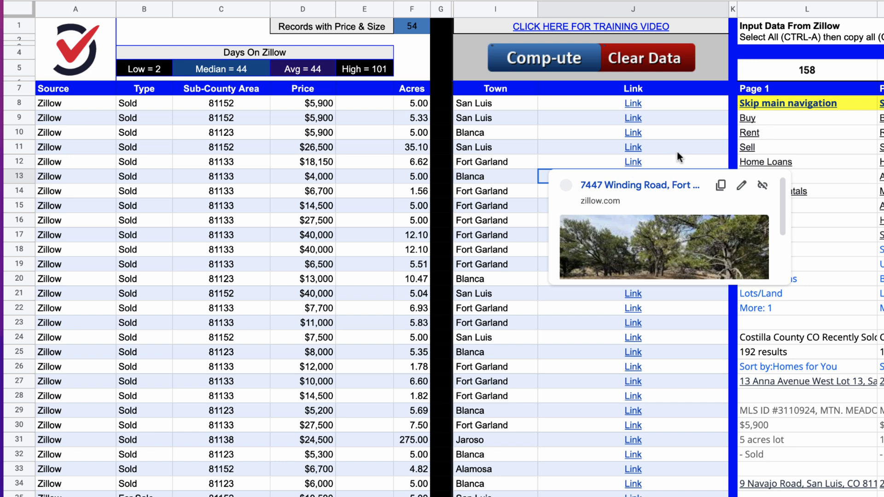
left_click(692, 163)
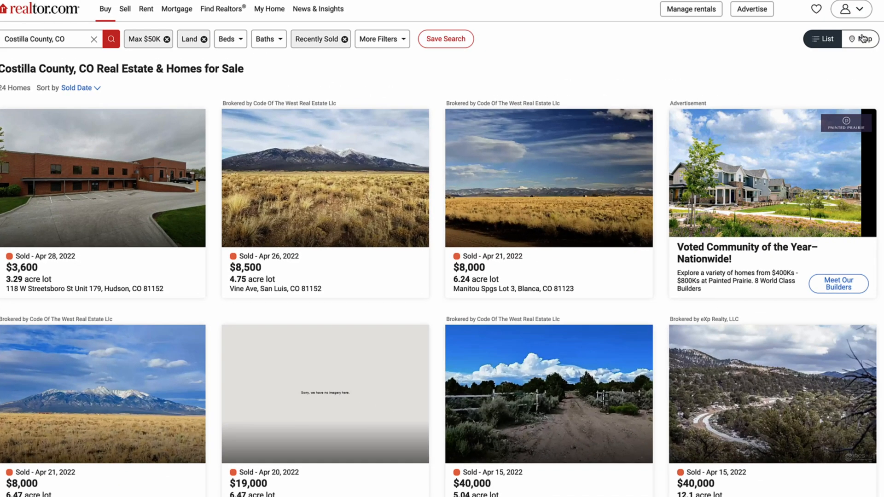
Step: Switch the Realtor.com sold results to map view and draw a custom search boundary around the Blanca and Fort Garland area
left_click(862, 39)
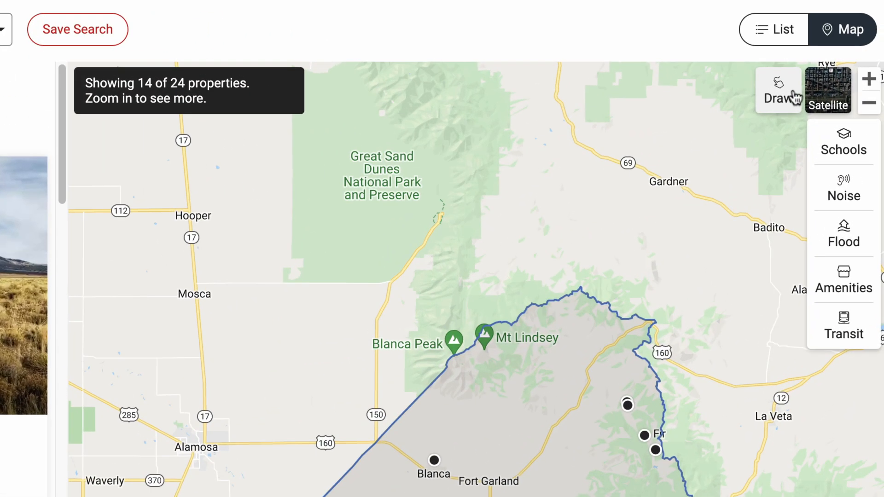
left_click(868, 81)
left_click(868, 80)
left_click(868, 81)
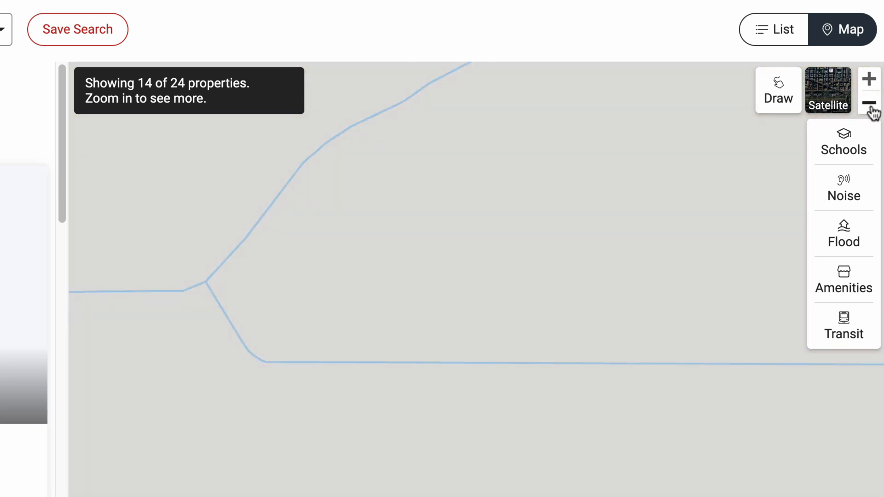
left_click(870, 106)
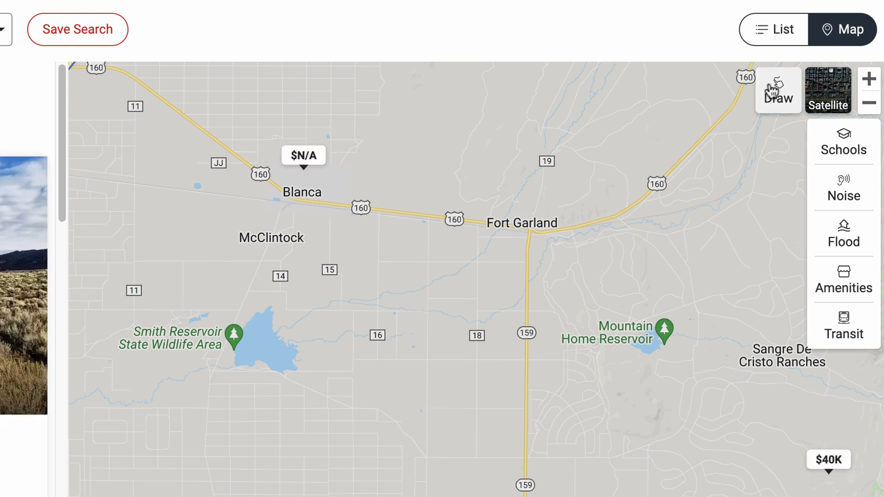
left_click(773, 89)
mouse_move(661, 223)
left_mouse_down()
mouse_move(258, 241)
mouse_move(110, 391)
left_mouse_up()
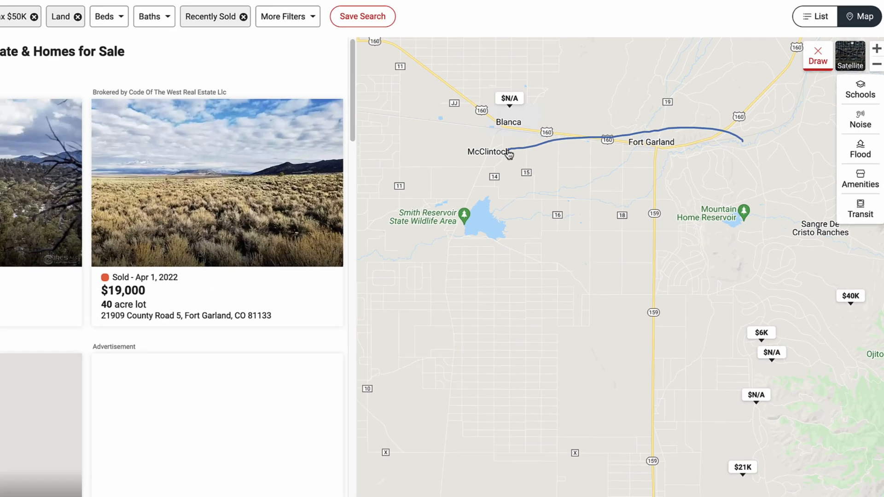
mouse_move(416, 235)
left_mouse_down()
mouse_move(506, 449)
mouse_move(808, 455)
mouse_move(830, 237)
mouse_move(750, 133)
left_mouse_up()
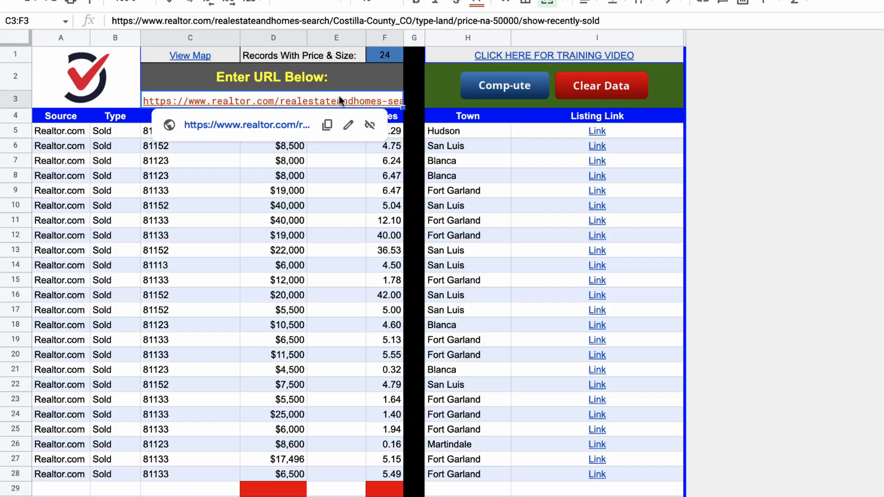
Step: Paste the drawn-area Realtor.com search URL into cell C3 of the Realtor.com sheet and run Comp-ute
key("super+v")
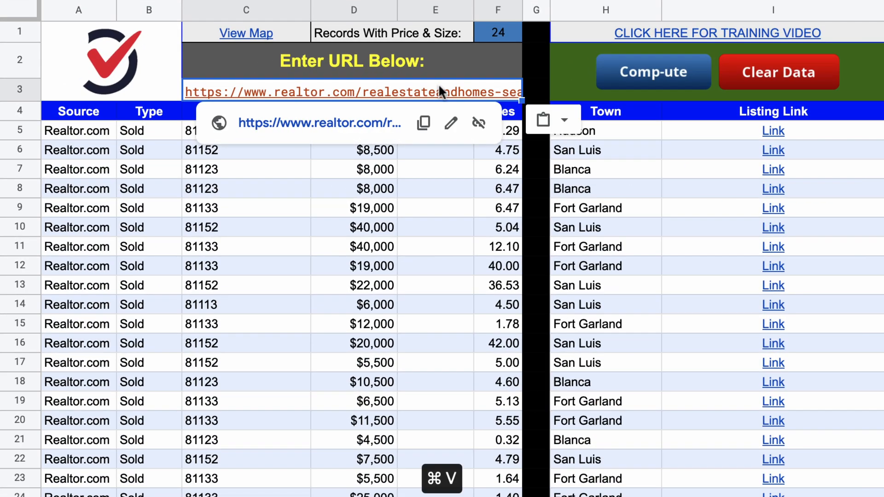
left_click(667, 79)
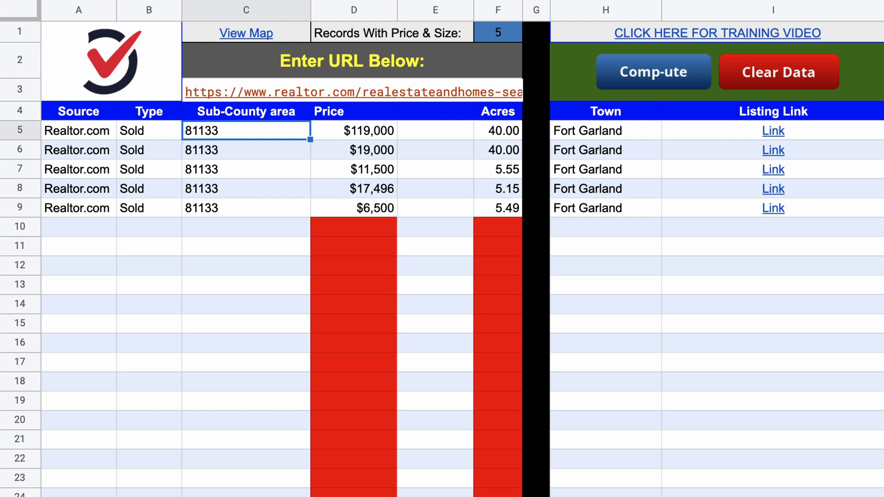
Step: Label the Sub-County area cells C5 through C9 as ABC Neighborhood
type("ABC Neighborhood")
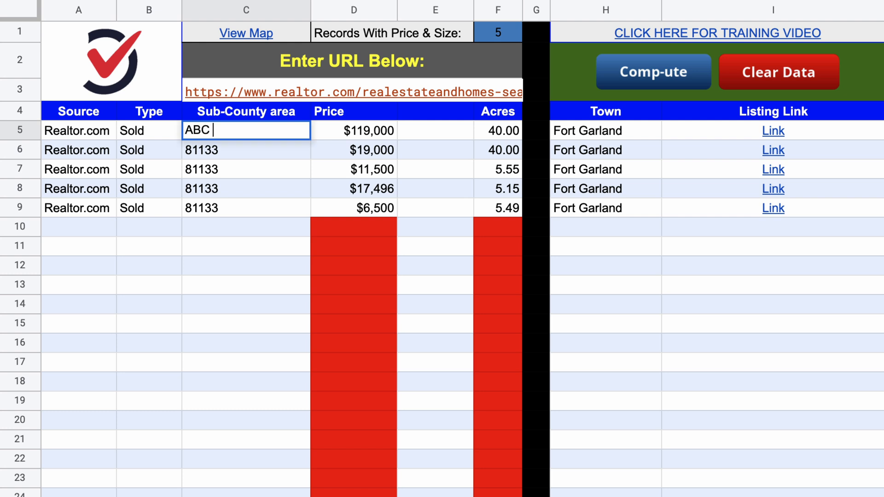
left_click_drag(311, 139, 304, 217)
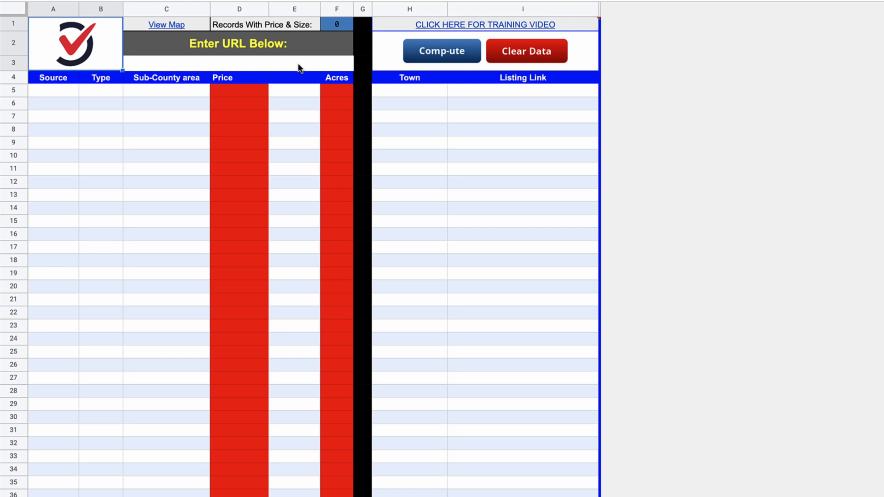
Step: Paste a Realtor.com search URL into the empty URL cell of the cleared sheet and run Comp-ute, accepting the scraping notice
left_click(441, 91)
key("super+v")
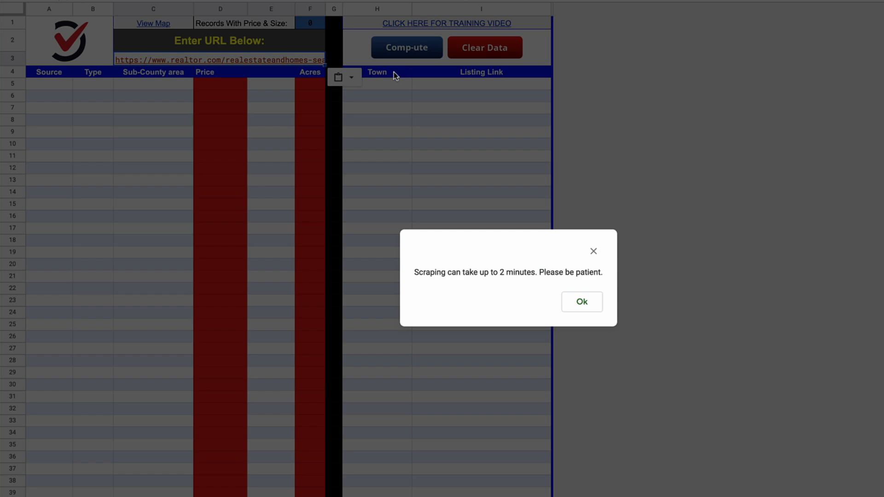
left_click(573, 302)
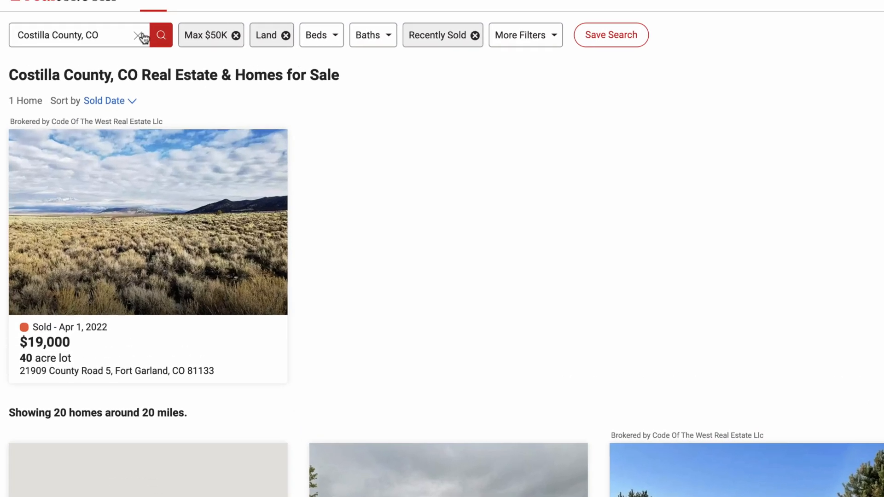
Step: Change the Realtor.com sold land search to Orange County, CA and set the maximum price to Any Price
left_click(146, 57)
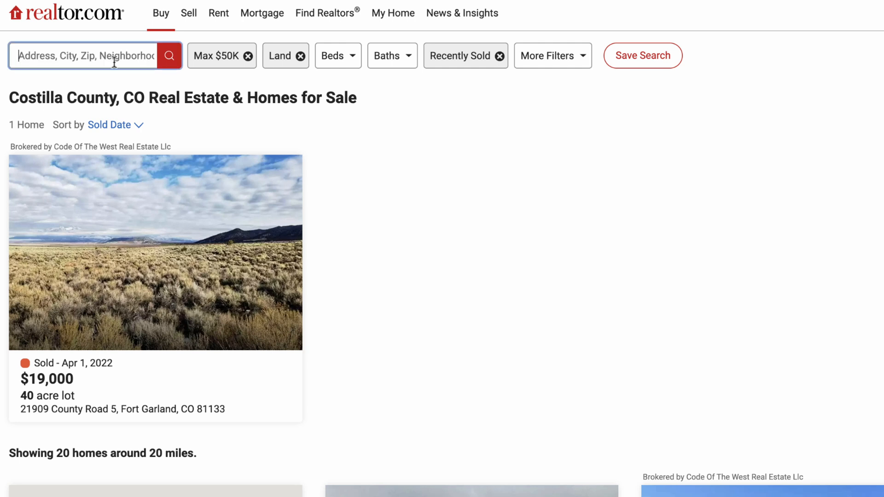
key("ctrl+v")
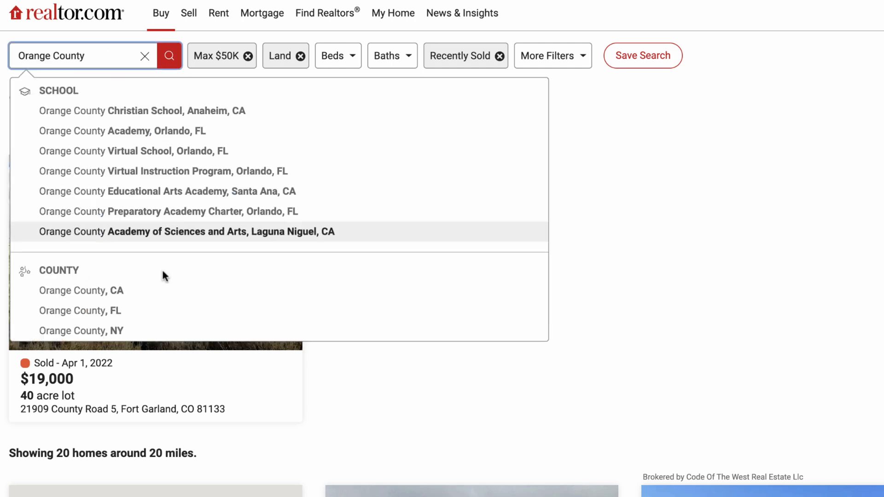
left_click(81, 291)
left_click(219, 58)
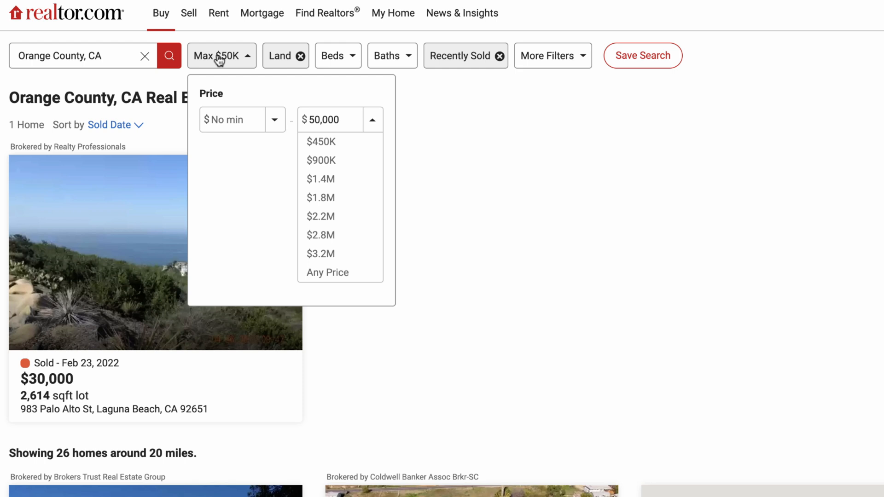
left_click(361, 273)
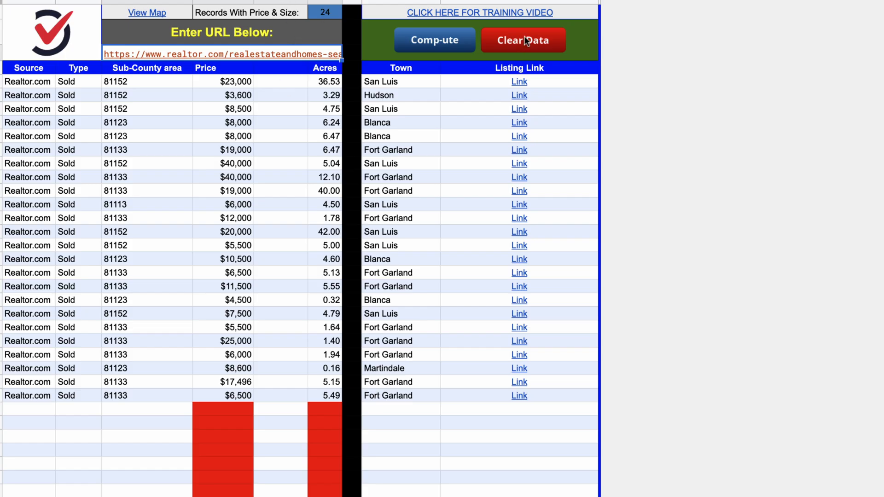
Step: Clear the Realtor.com sheet's data, paste the Orange County search URL, and run Comp-ute
left_click(528, 43)
left_click(568, 327)
key("ctrl+v")
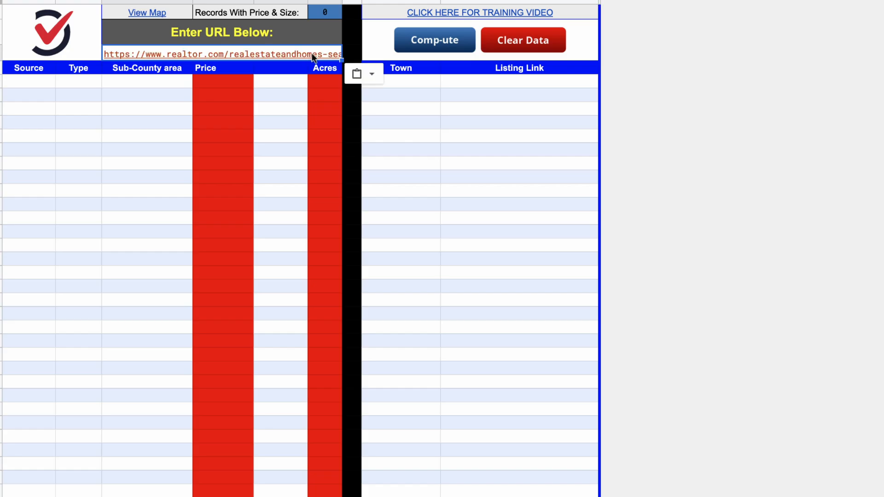
left_click(432, 39)
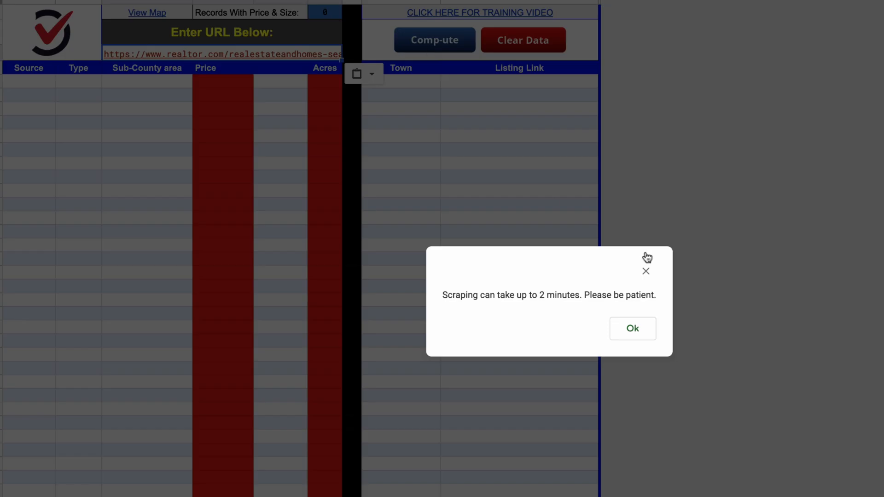
left_click(632, 328)
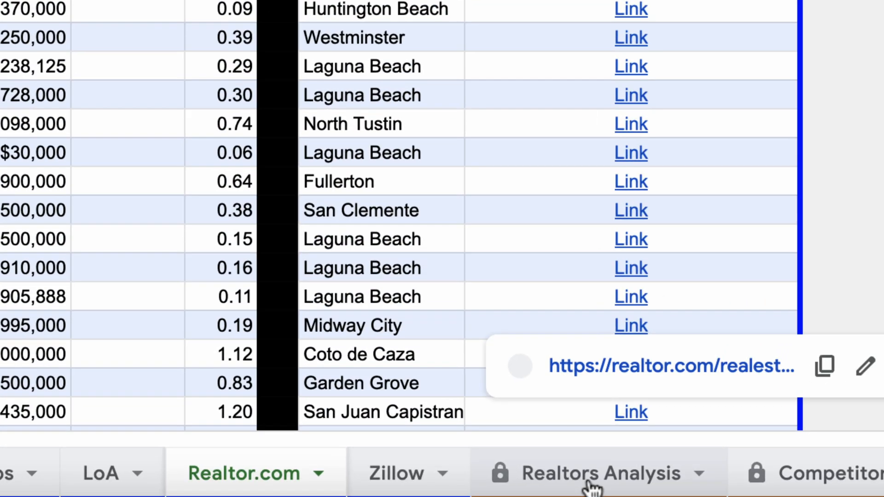
Step: View the Realtors Analysis sheet and open the Google search link for Seven Gables Real Estate
left_click(590, 478)
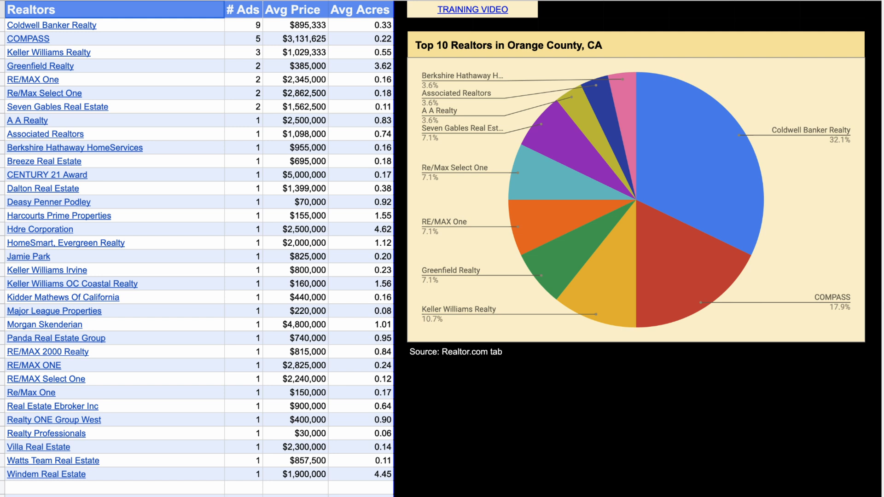
mouse_move(87, 103)
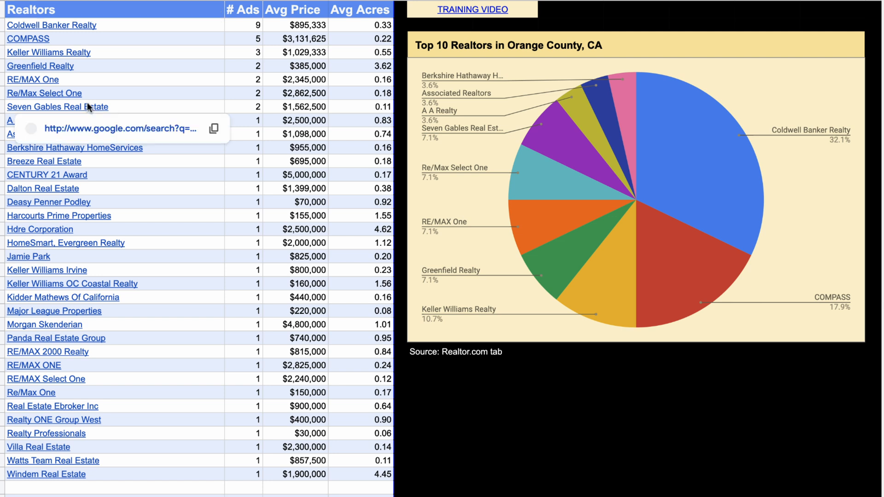
left_click(91, 131)
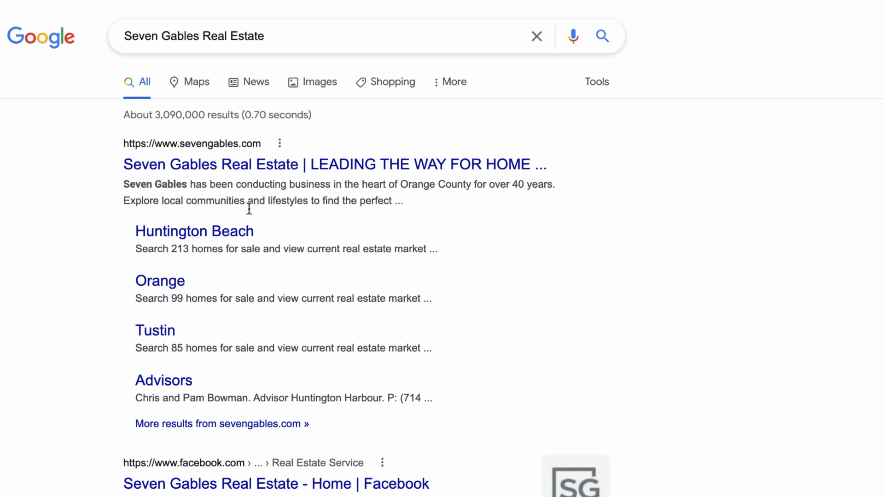
Step: Open the Seven Gables Real Estate website from the search results and go to its Connect With Us page
left_click(303, 169)
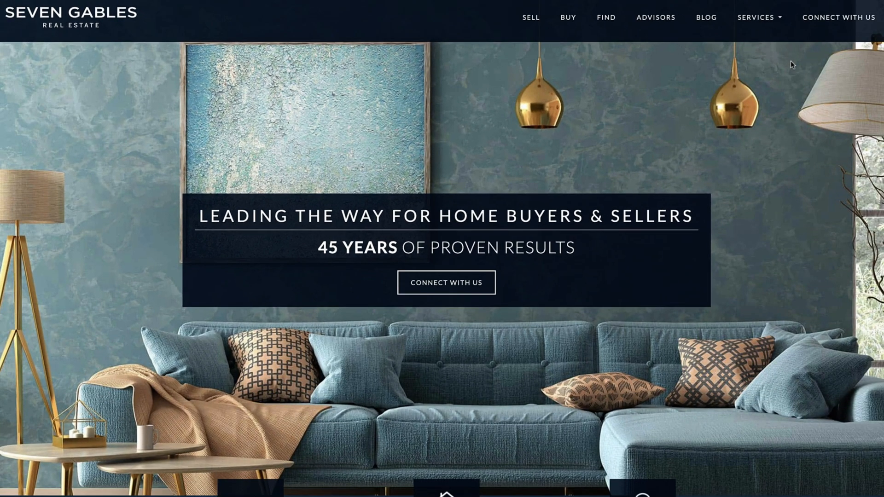
left_click(838, 21)
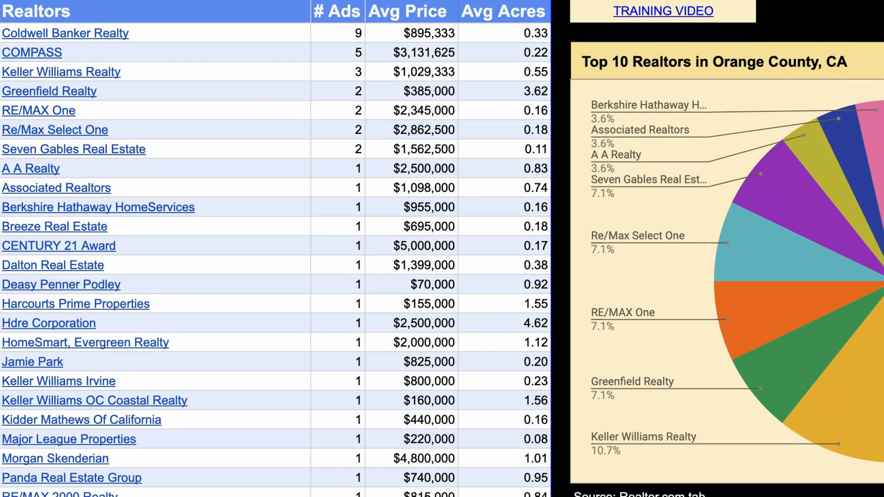
Step: Open the Google search link for COMPASS in the realtors list and refine the search to "COMPASS Realty Orance County CA"
left_click(30, 51)
left_click(78, 85)
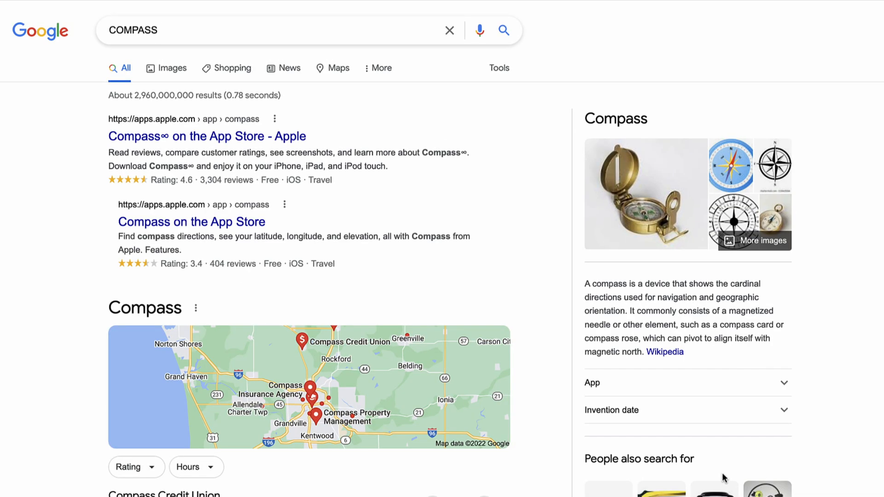
left_click(388, 30)
type("Realty ")
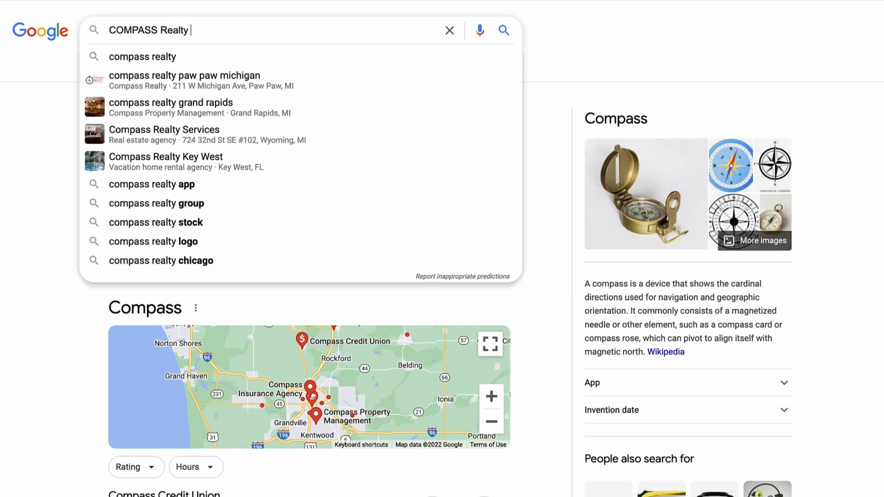
type("Orance County CA")
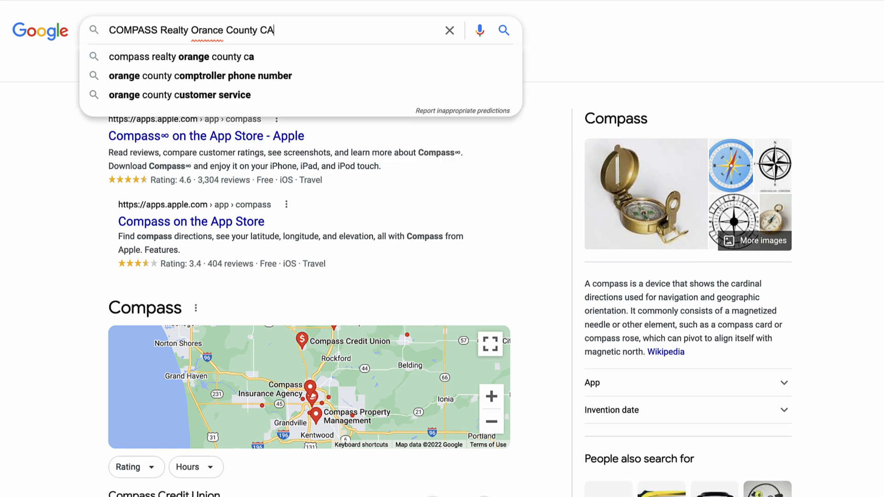
key("Return")
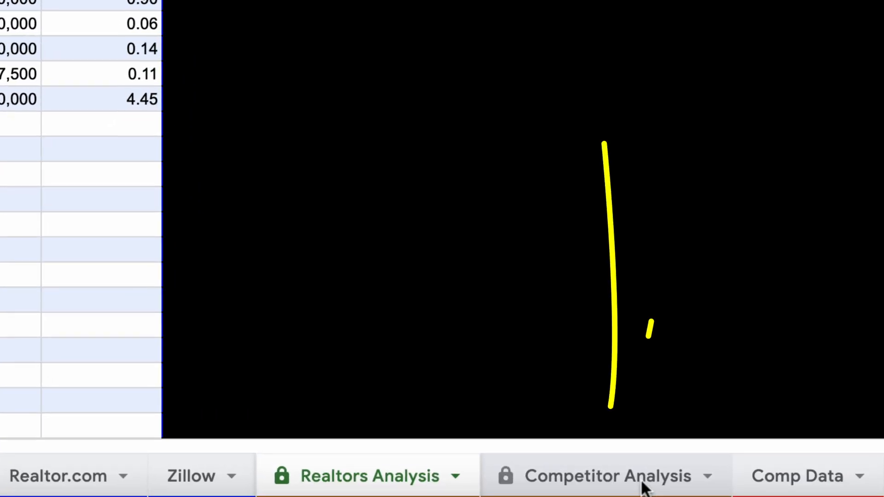
Step: Open the Competitor Analysis sheet
left_click(643, 487)
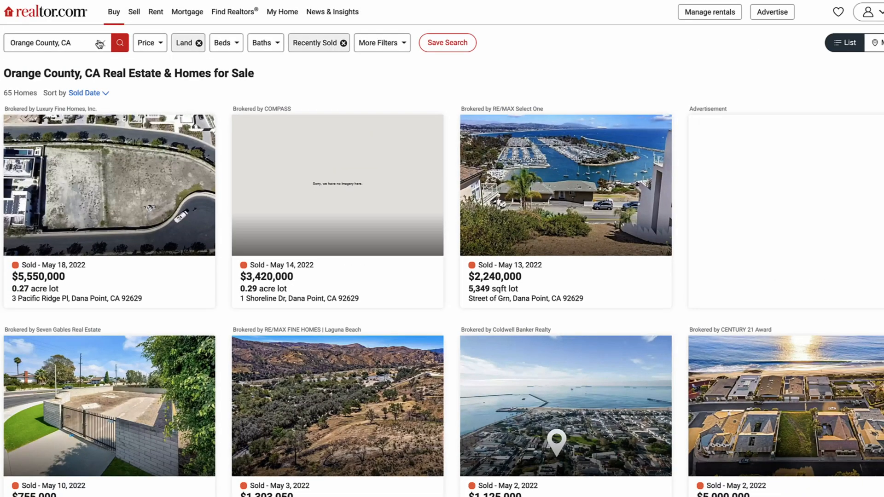
Step: Change the Realtor.com sold land search to Costilla County, CO and set the maximum price to $50K
left_click(100, 43)
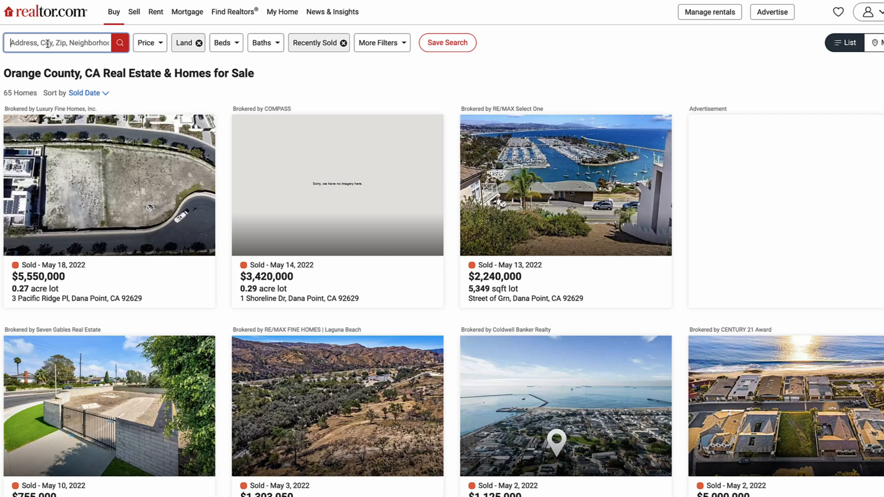
type("Costilla")
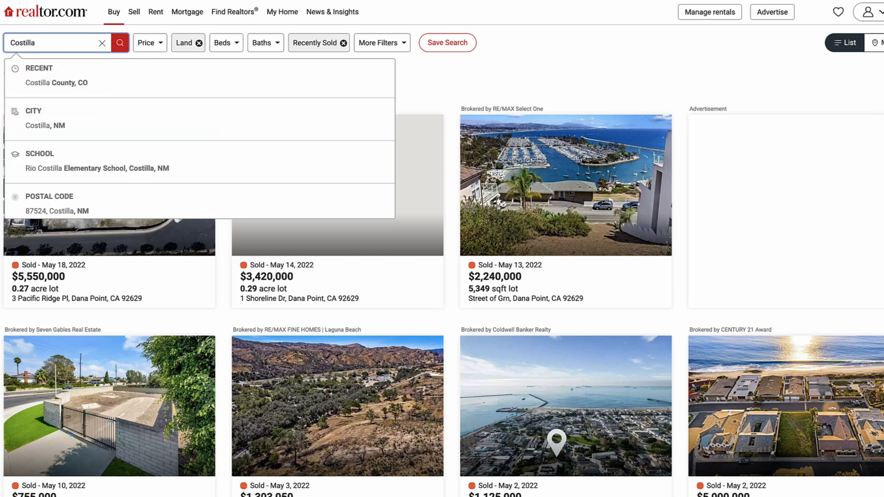
left_click(110, 83)
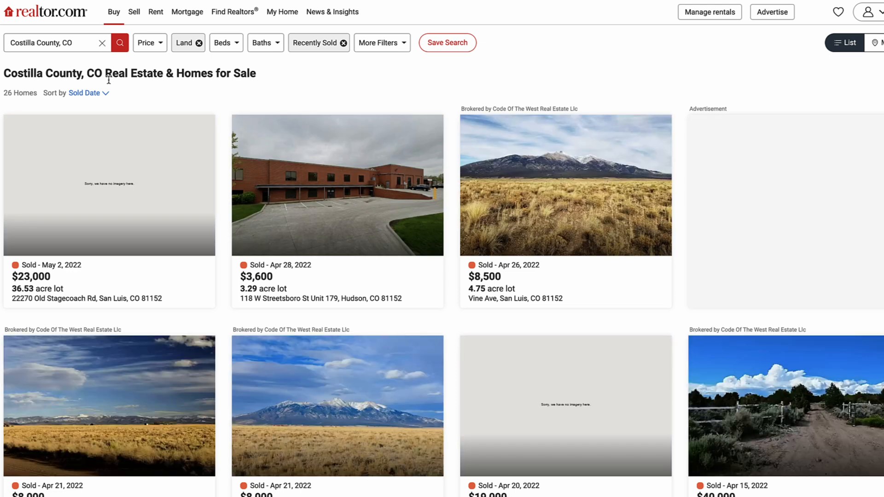
left_click(159, 45)
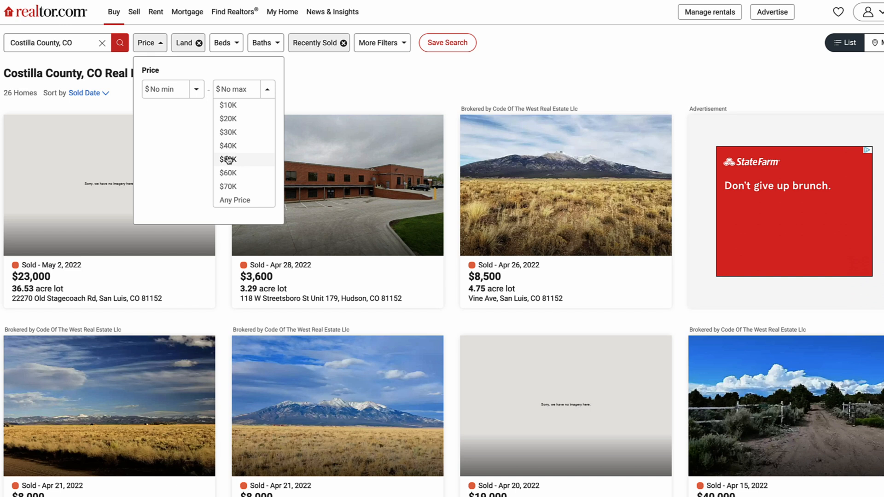
left_click(229, 160)
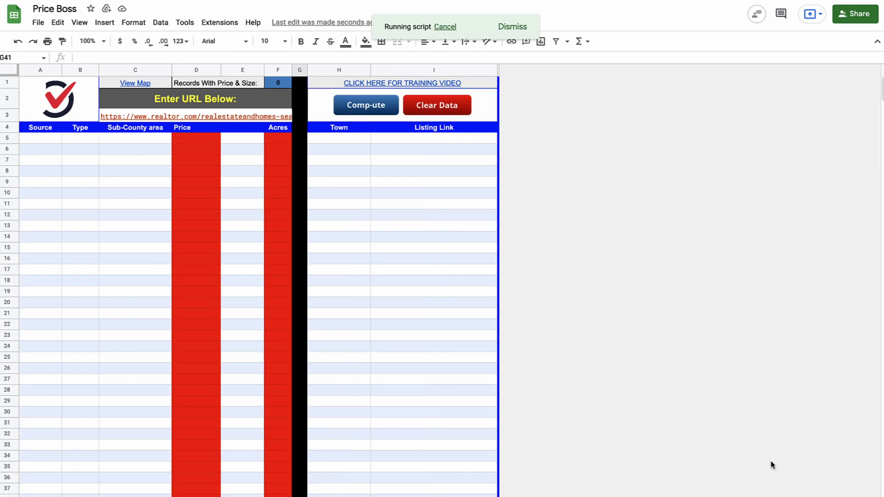
Step: Enter the Costilla County sold land search URL in the Realtor.com sheet's URL cell and run Comp-ute, accepting the scraping notice
left_click(247, 116)
type("https://www.realtor.com/realestateandhomes-search/Costilla-County_CO/type-land/price-na-50000/show-recently-sold")
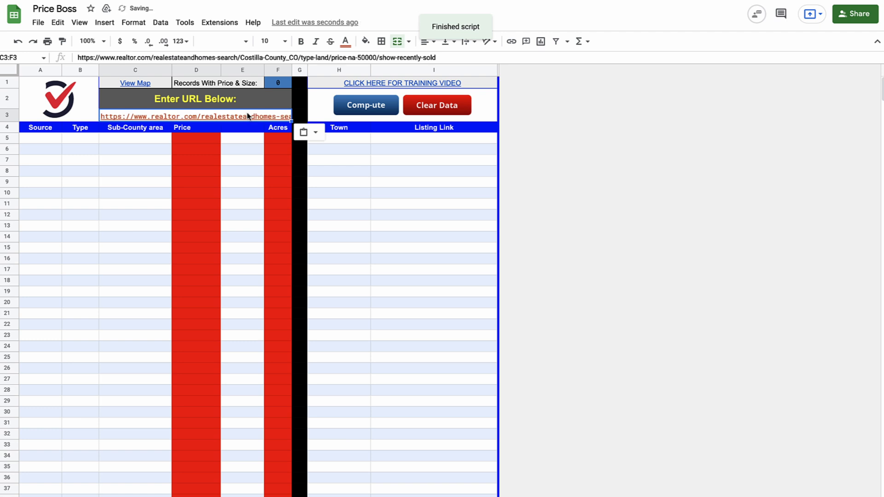
left_click(368, 109)
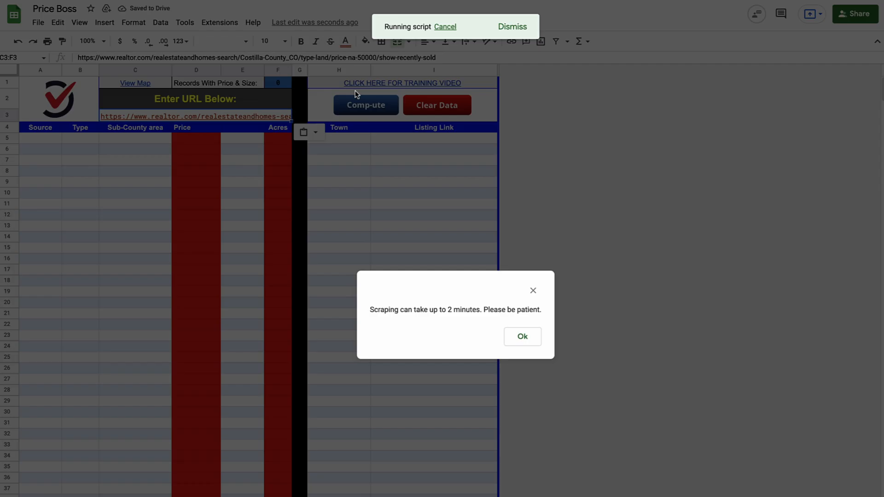
left_click(514, 342)
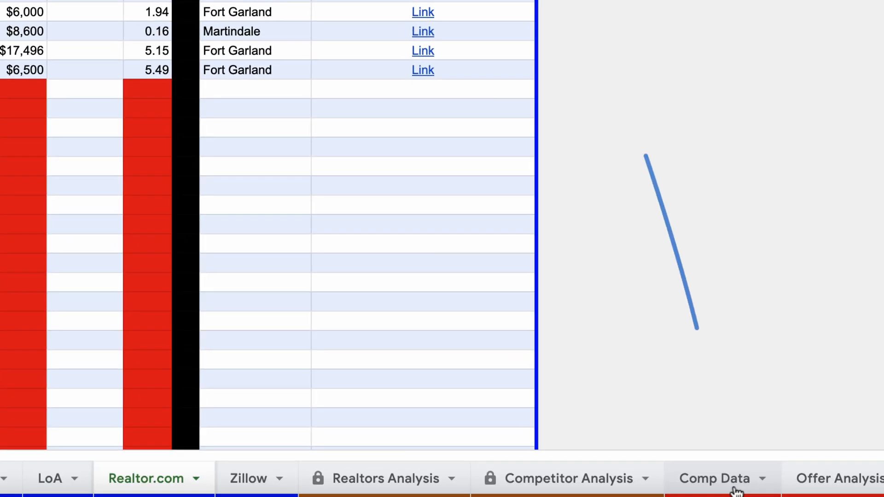
Step: Open the Comp Data sheet and look through its list of comps and the De-Duping options
left_click(734, 484)
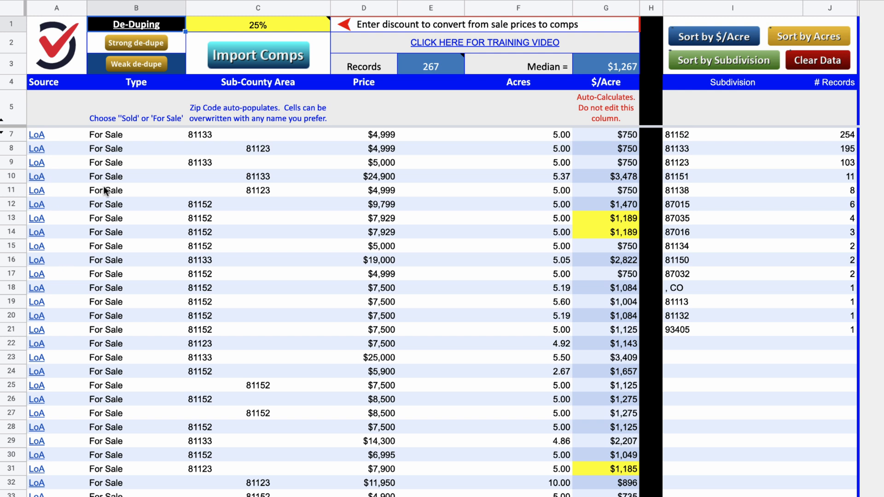
scroll(189, 380, "down", 5)
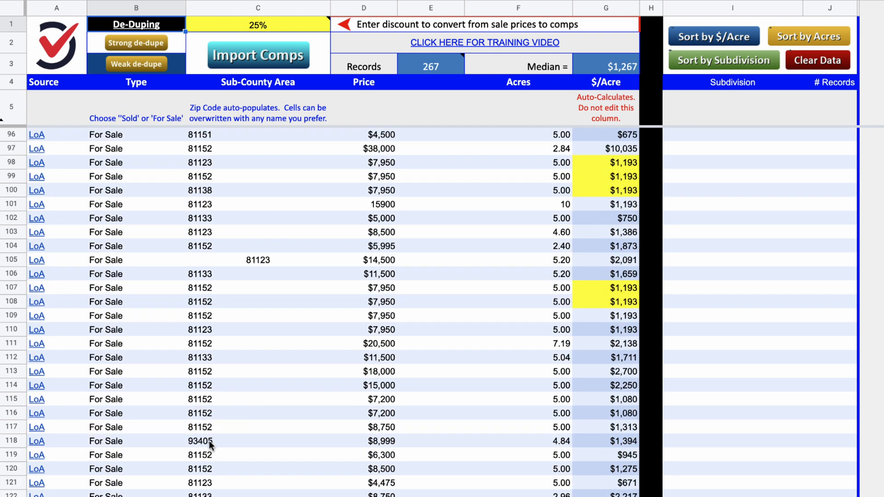
scroll(225, 225, "up", 5)
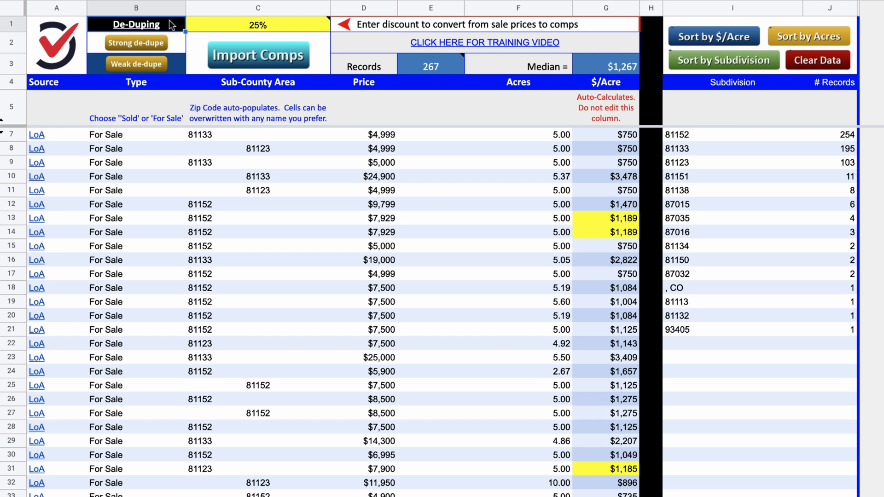
mouse_move(178, 25)
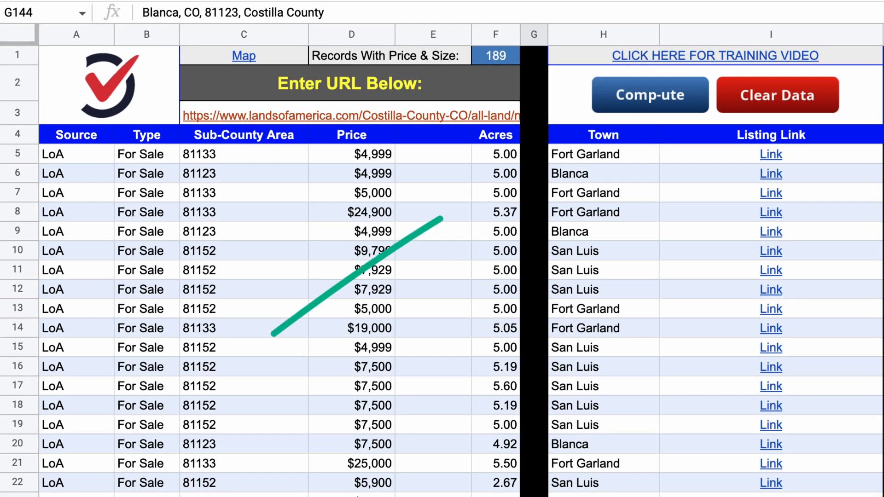
Step: Examine the full property addresses stored in the blacked-out column G of the LoA sheet, checking several rows
left_click(531, 171)
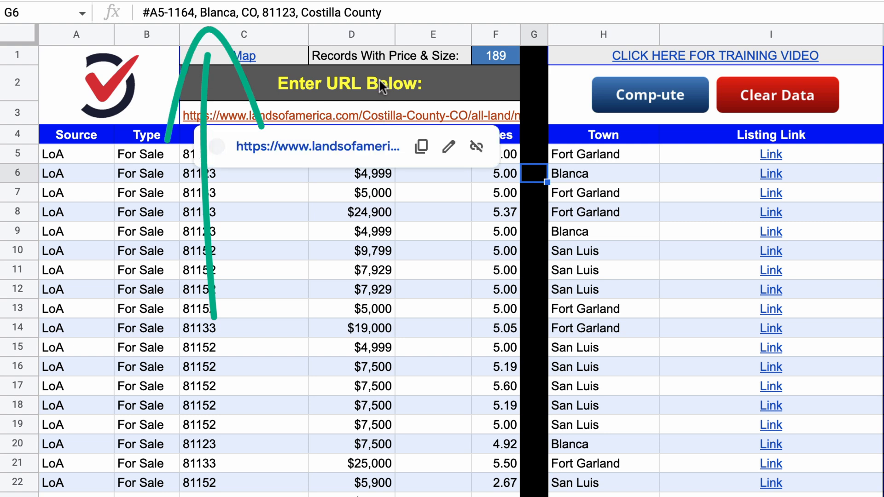
left_click(536, 231)
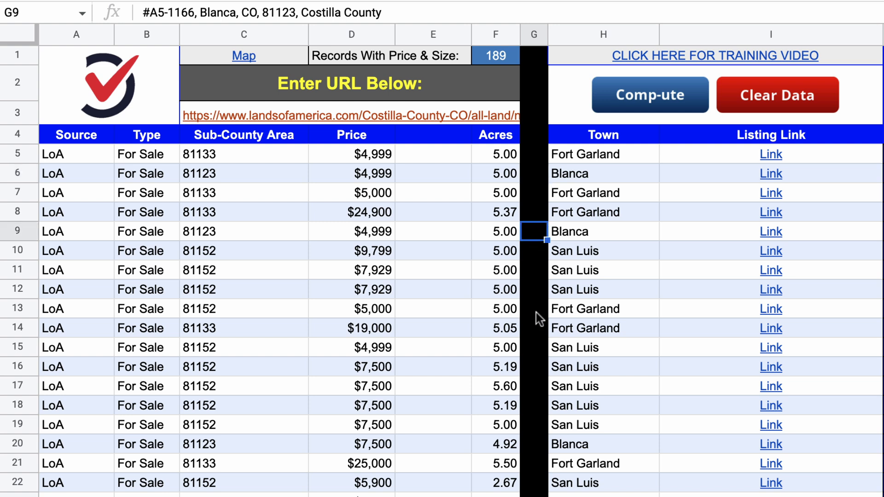
left_click(532, 342)
left_click(526, 432)
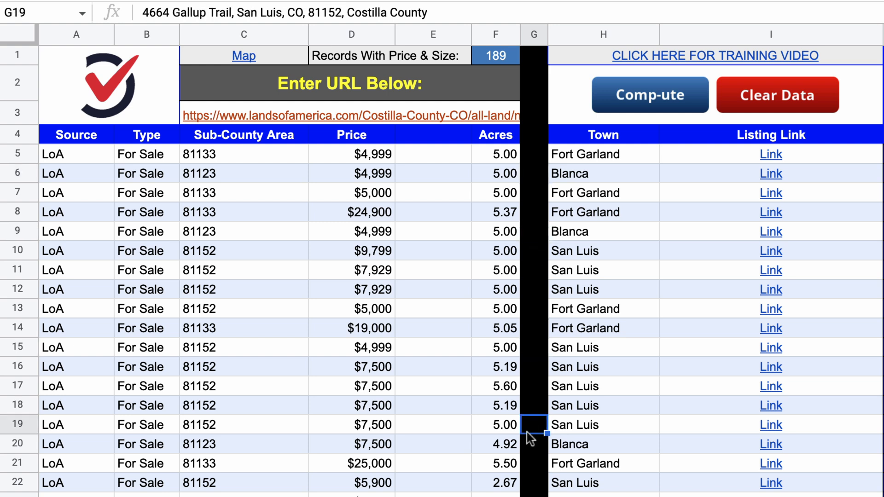
left_click(532, 496)
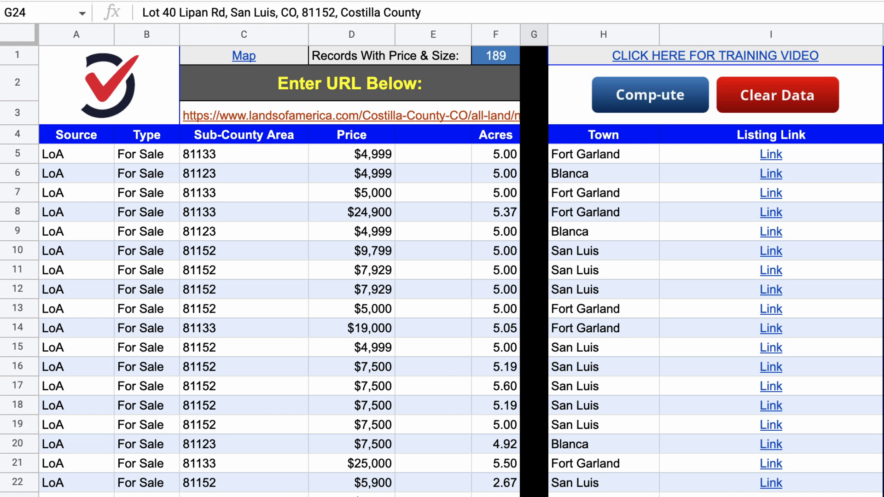
left_click(533, 496)
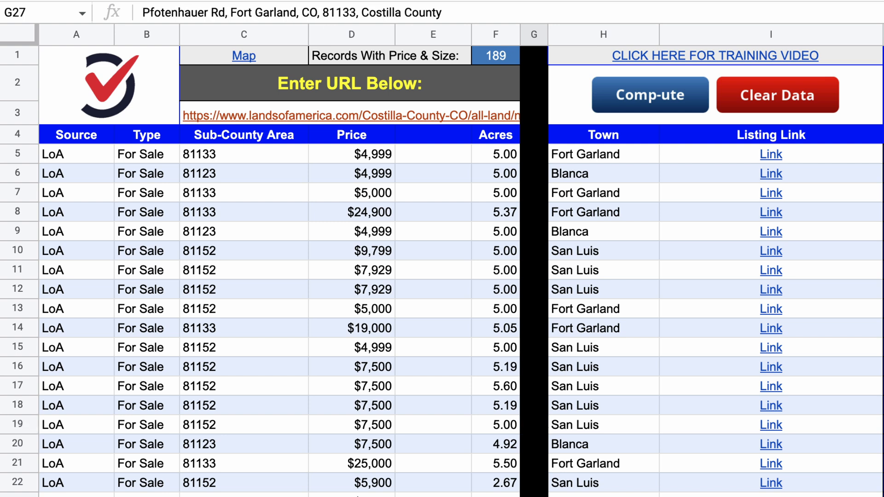
left_click(533, 496)
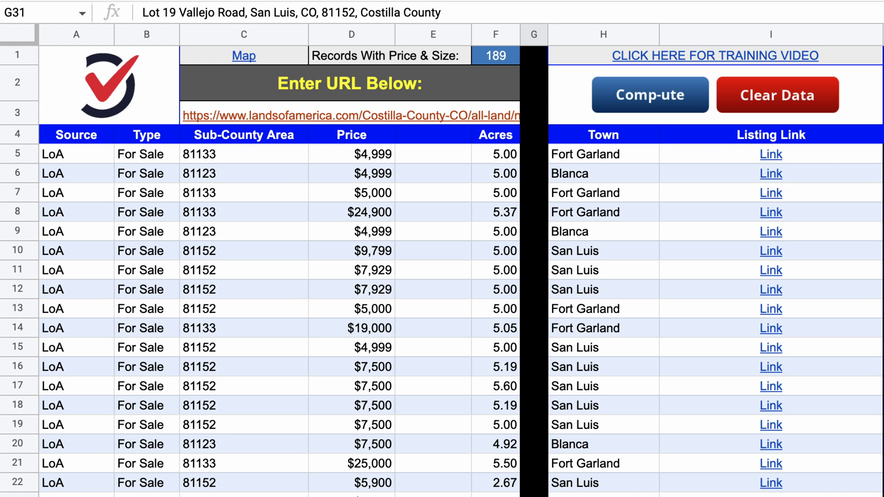
left_click(533, 496)
left_click(532, 496)
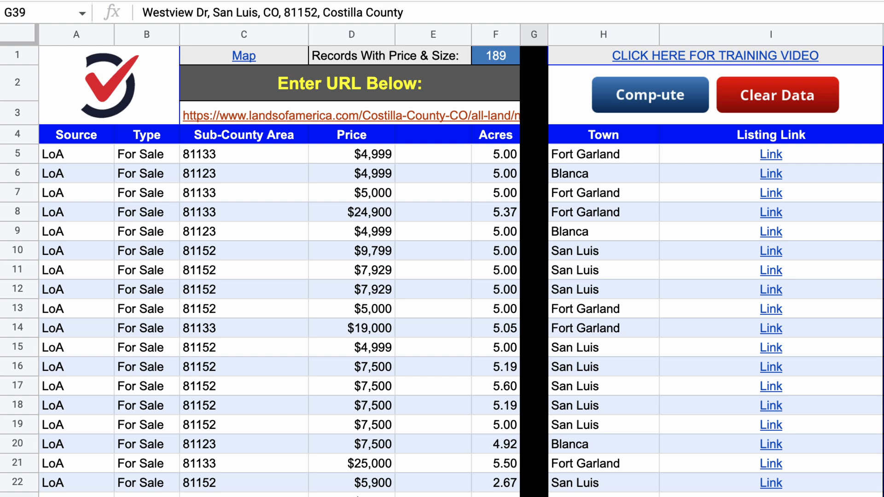
left_click(533, 496)
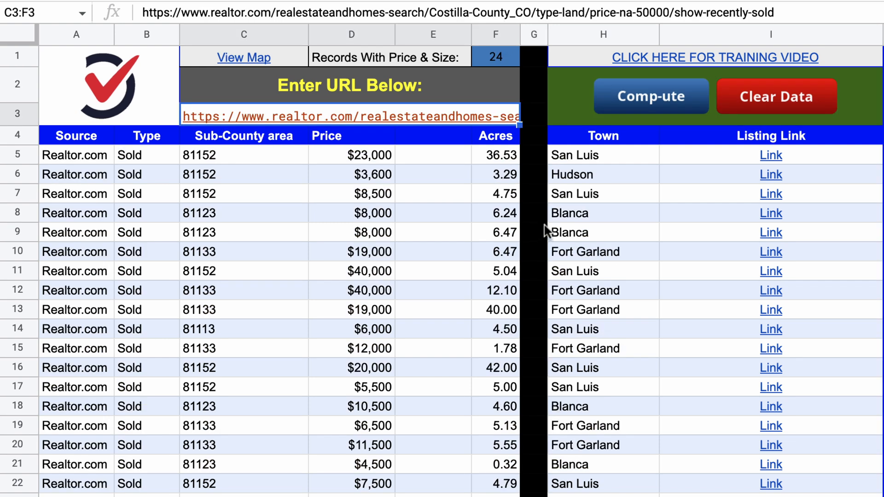
Step: Check the property addresses stored in column G of the Realtor.com sheet for several rows
left_click(537, 214)
left_click(532, 275)
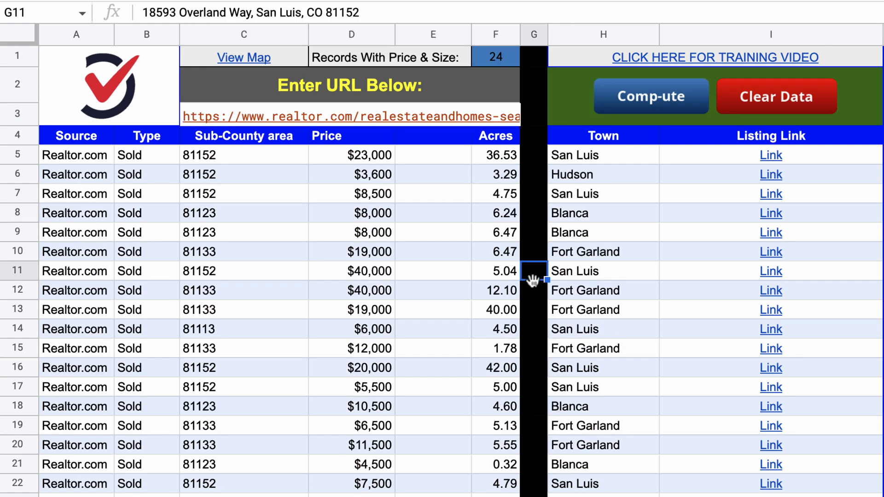
left_click(536, 407)
left_click(536, 496)
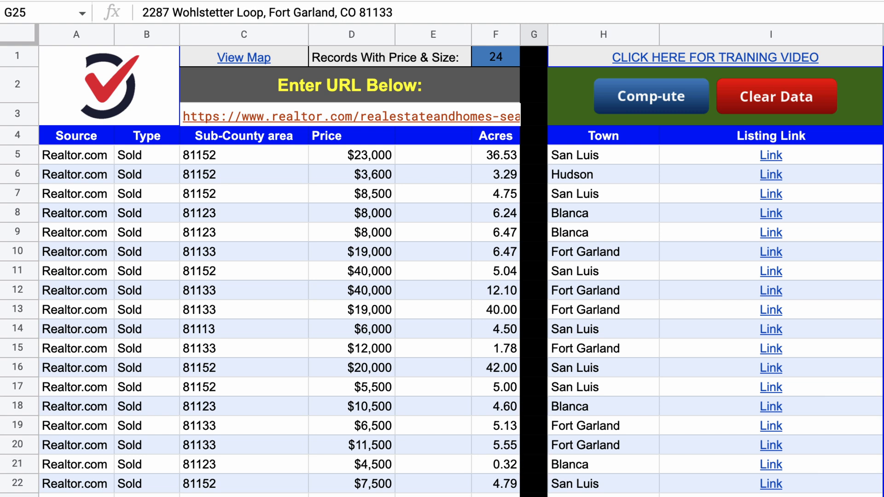
left_click(536, 496)
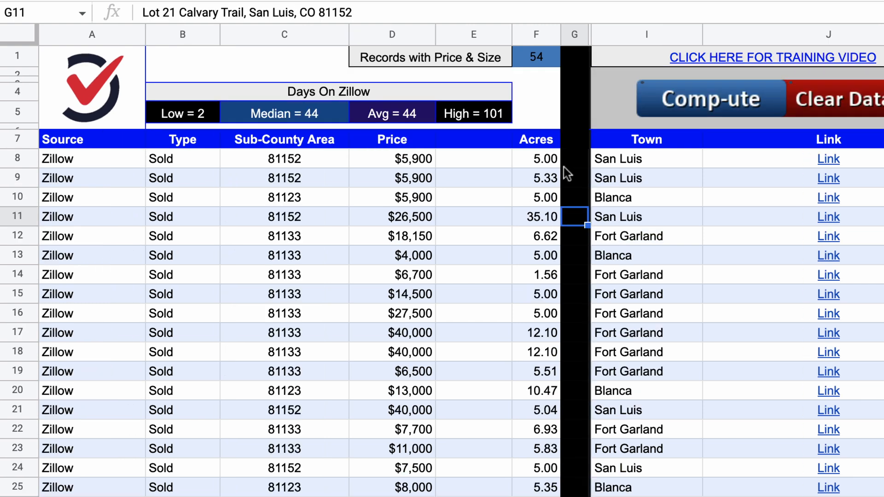
Step: Check the property addresses stored in column G of the Zillow sheet for several rows
left_click(565, 166)
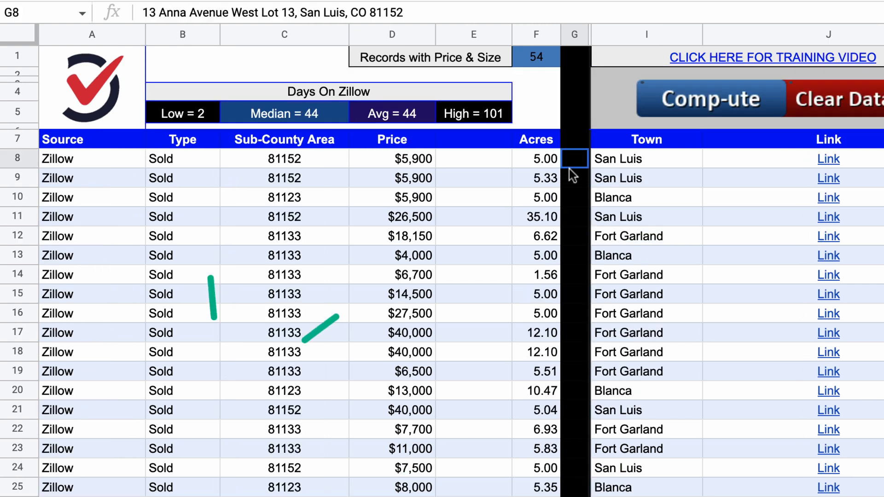
left_click(576, 320)
left_click(569, 466)
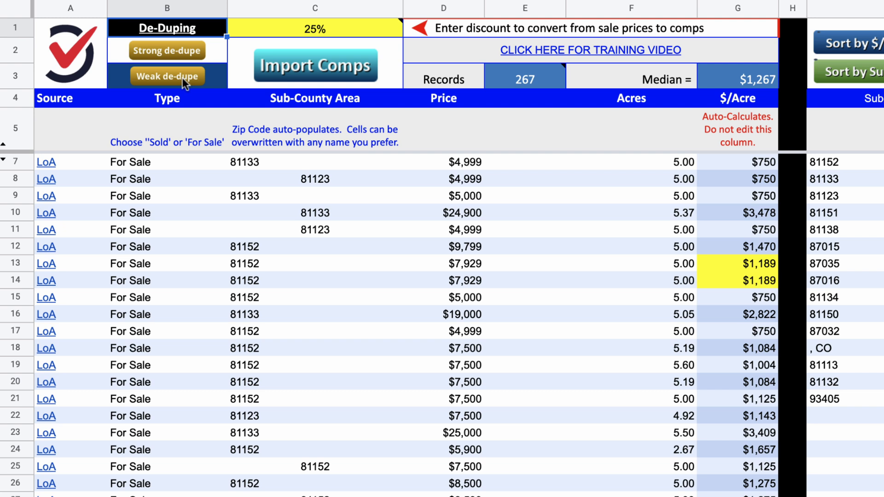
Step: Read the De-Duping note on the Comp Data sheet and look through the highlighted price-per-acre rows
mouse_move(164, 35)
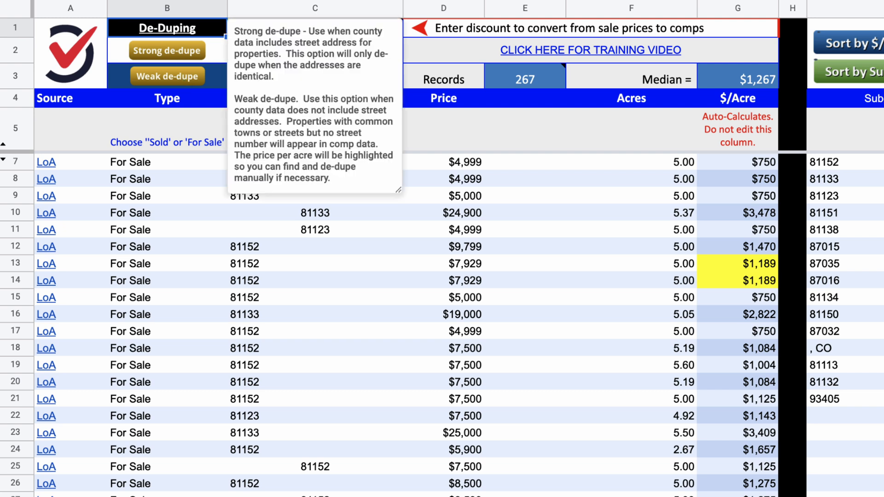
scroll(565, 306, "down", 12)
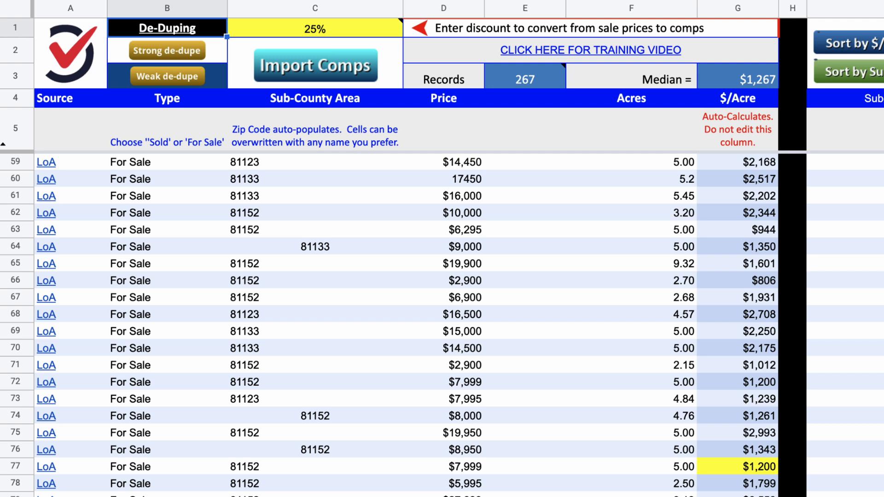
scroll(441, 322, "up", 12)
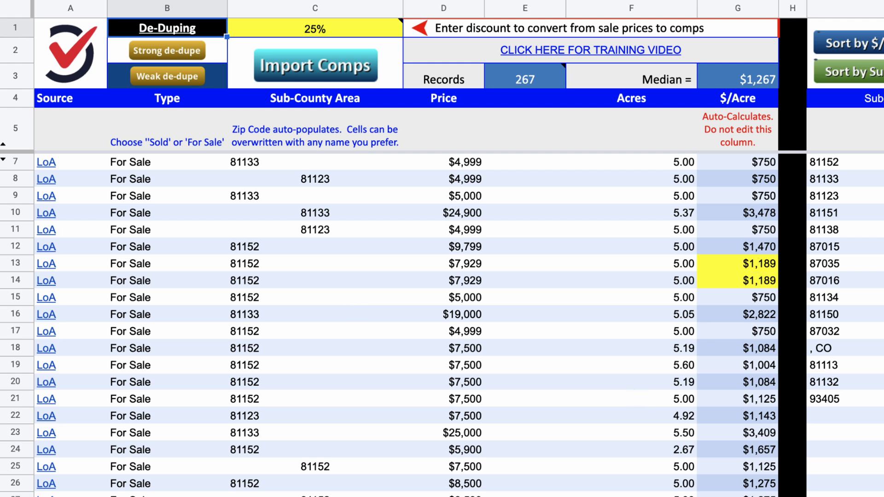
Step: Switch to strong de-duping and delete row 14, the second of the two matching 5-acre LoA listings at $7,929
left_click(172, 51)
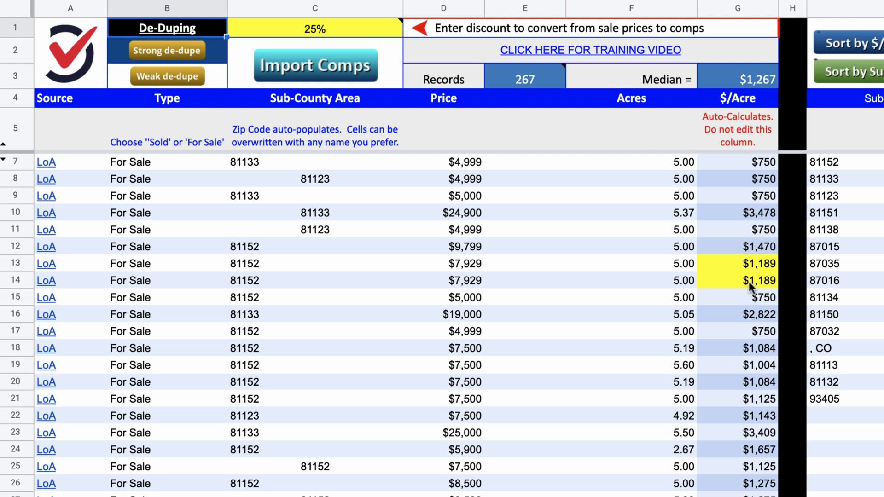
left_click_drag(749, 282, 98, 267)
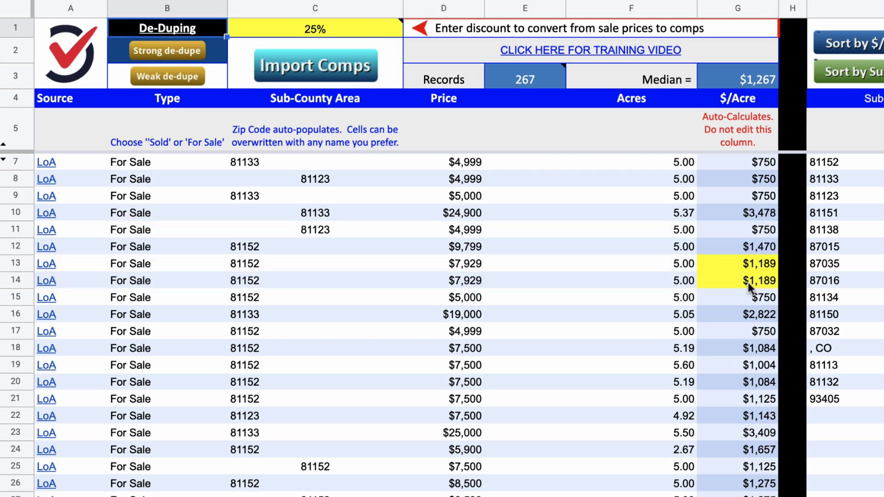
left_click_drag(748, 286, 42, 284)
right_click(17, 279)
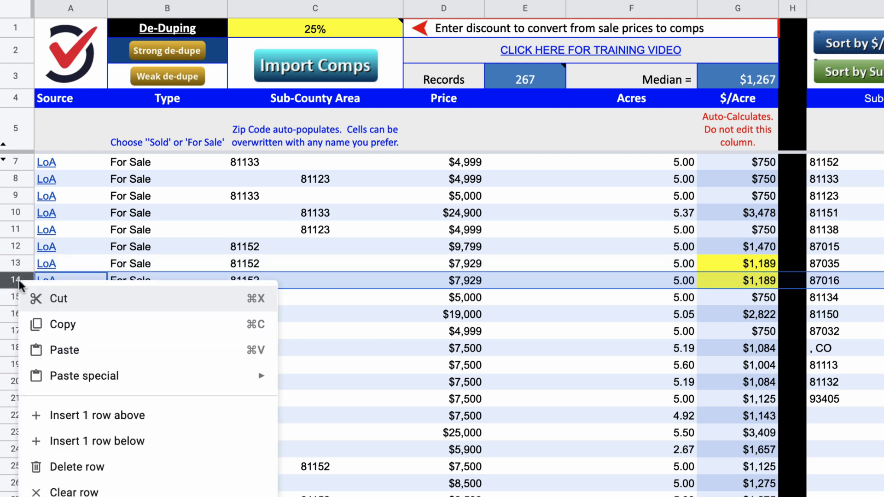
left_click(134, 463)
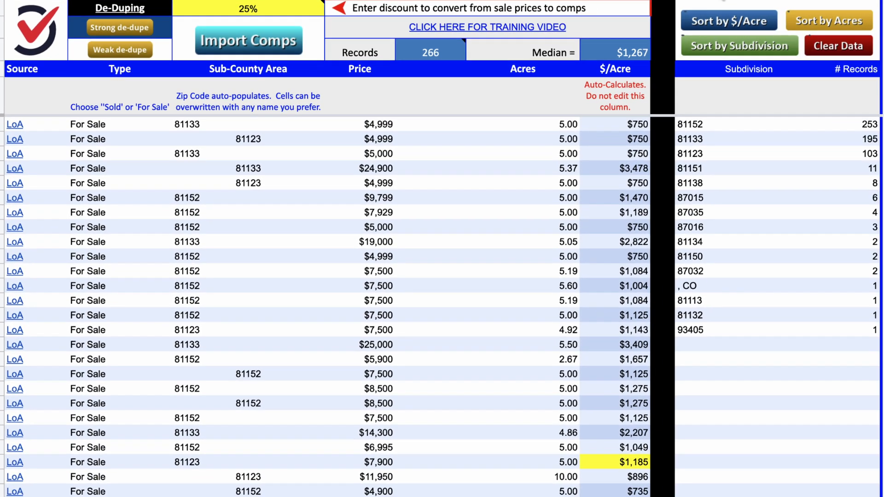
Step: Sort the comps by acres and remove row 20, the repeated Zillow sale of 12.10 acres at $40,000
left_click(819, 20)
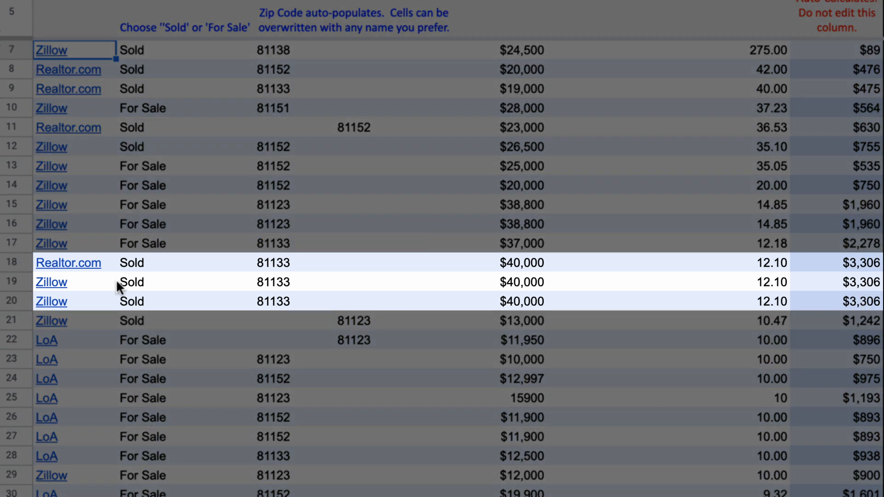
mouse_move(91, 297)
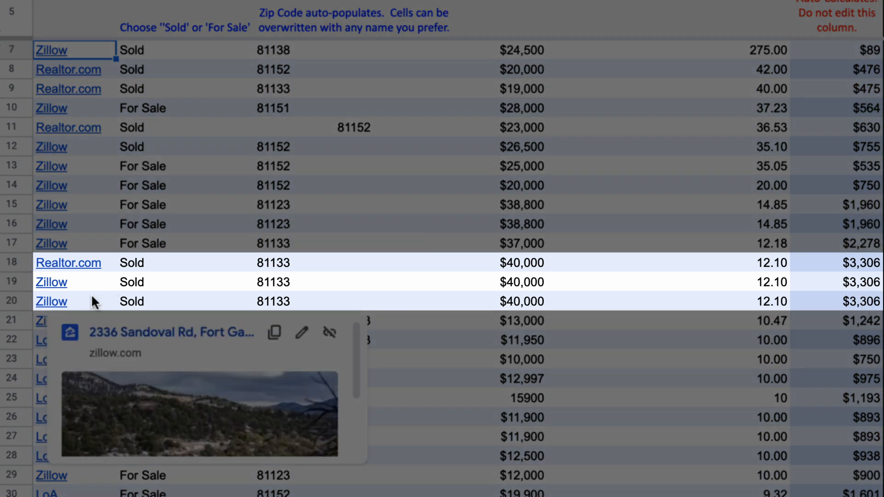
left_click(57, 281)
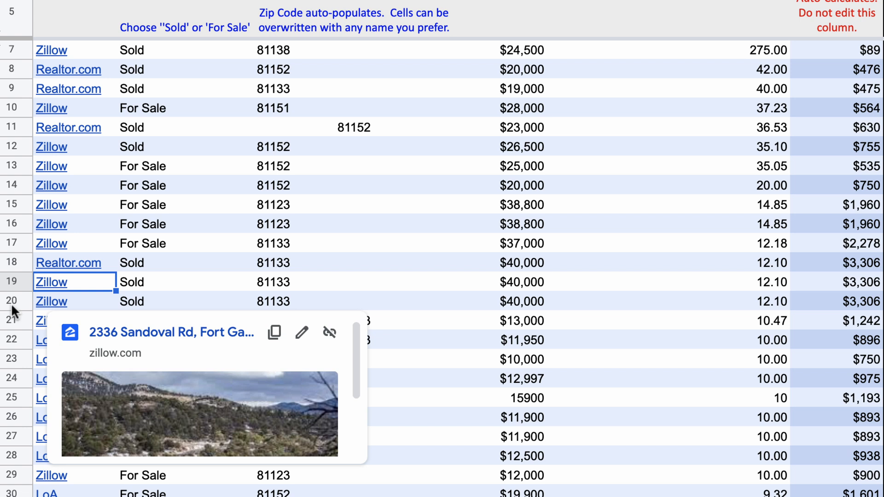
left_click(11, 304)
Step: Delete the highlighted duplicate 5-acre LoA listings priced at $4,999 in rows 99 and 118
left_click_drag(828, 301, 97, 304)
right_click(97, 304)
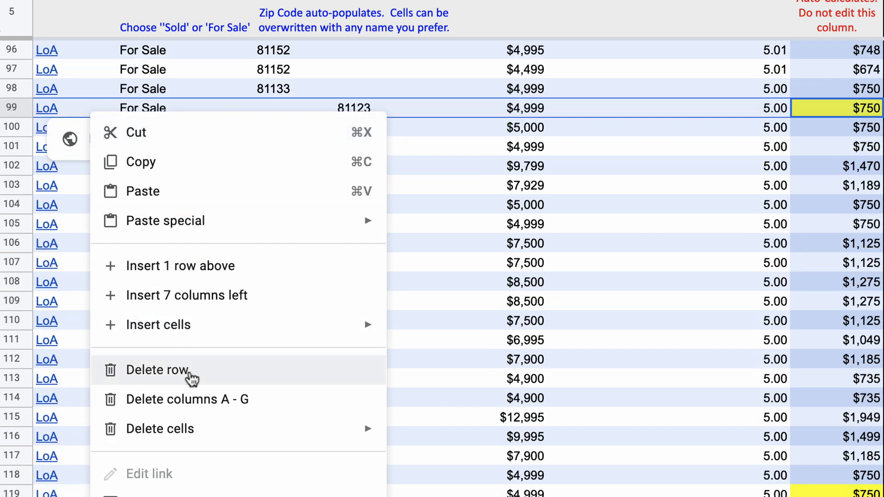
left_click(191, 372)
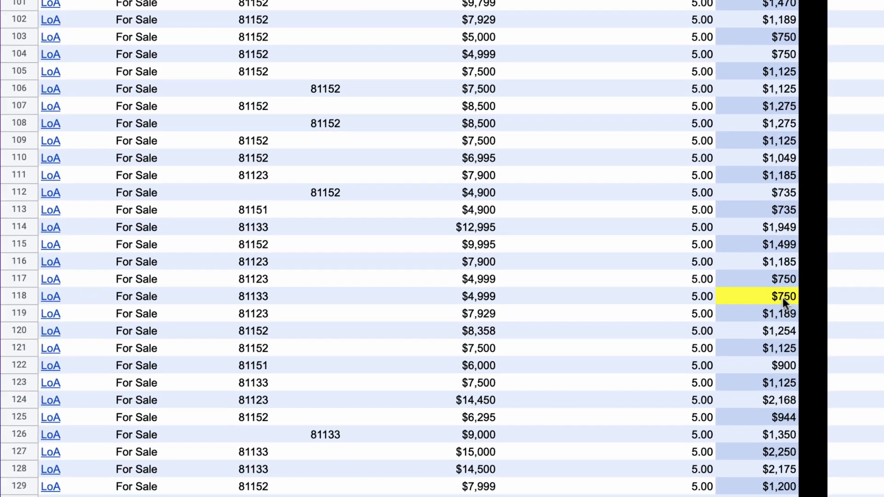
left_click_drag(783, 297, 91, 297)
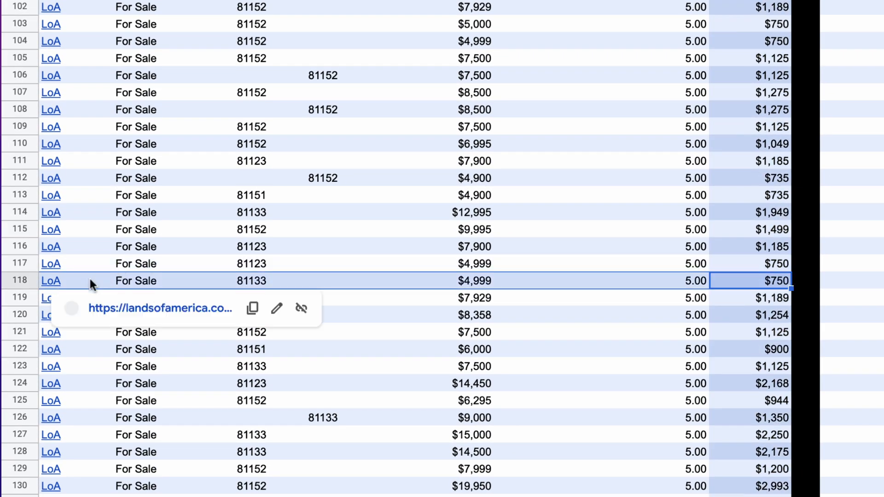
right_click(90, 280)
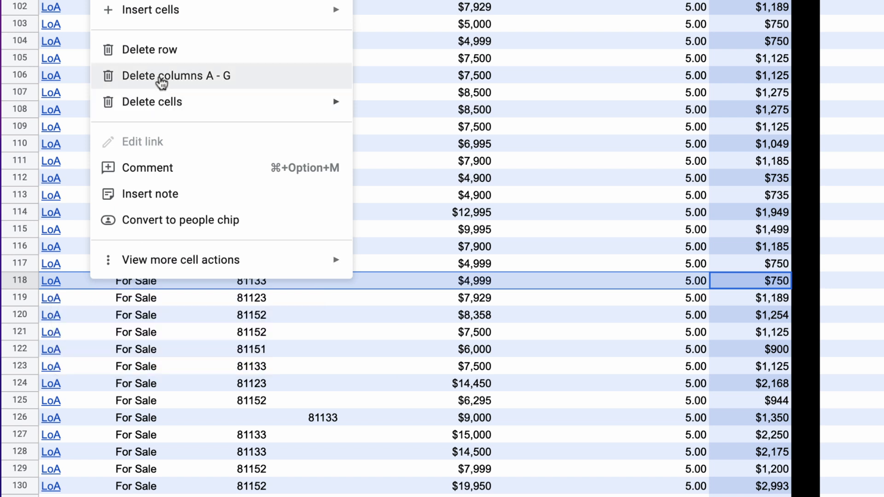
left_click(161, 51)
Step: Delete the remaining duplicate comp rows further down the Comp Data sheet
scroll(466, 355, "down", 10)
left_click_drag(777, 469, 98, 475)
left_click_drag(778, 496, 99, 496)
right_click(115, 468)
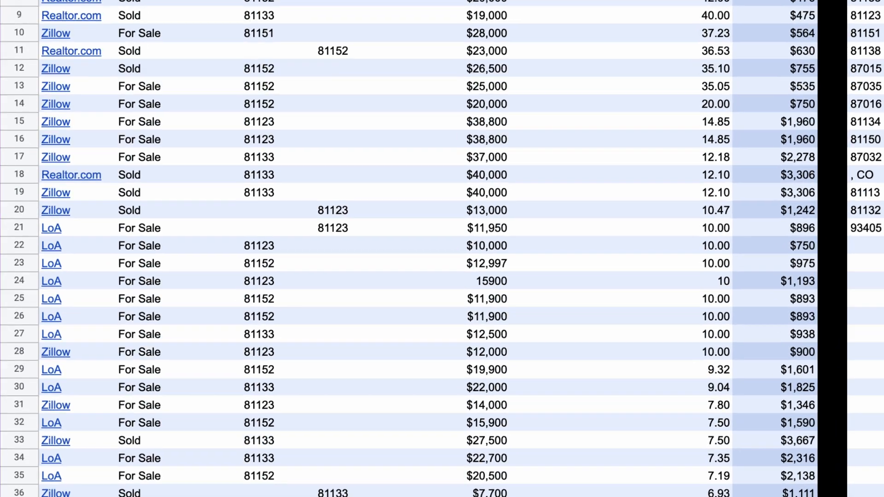
Step: Read the note on the asking-price discount, test discounts of 30% and 50%, and restore it to 25%
mouse_move(435, 21)
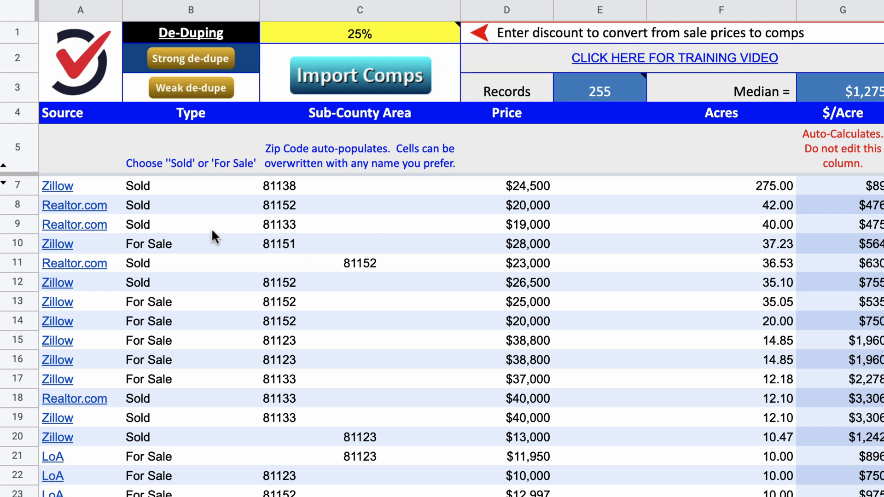
mouse_move(376, 35)
mouse_move(415, 35)
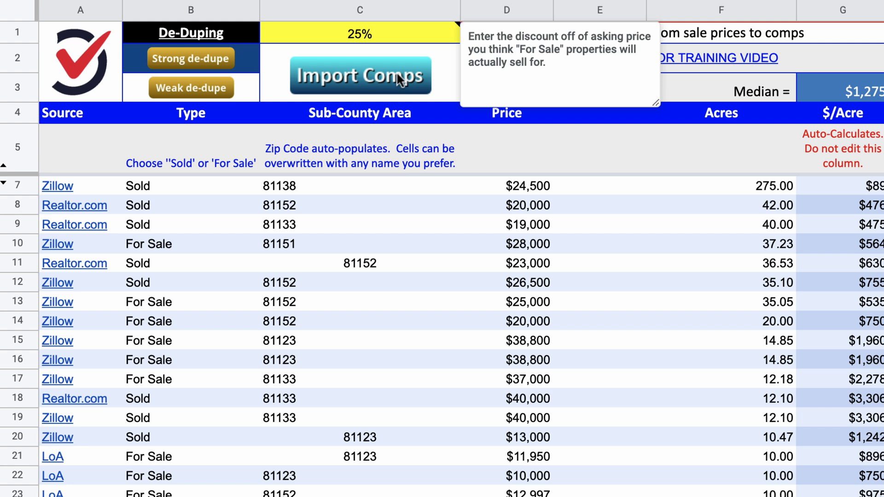
left_click(410, 29)
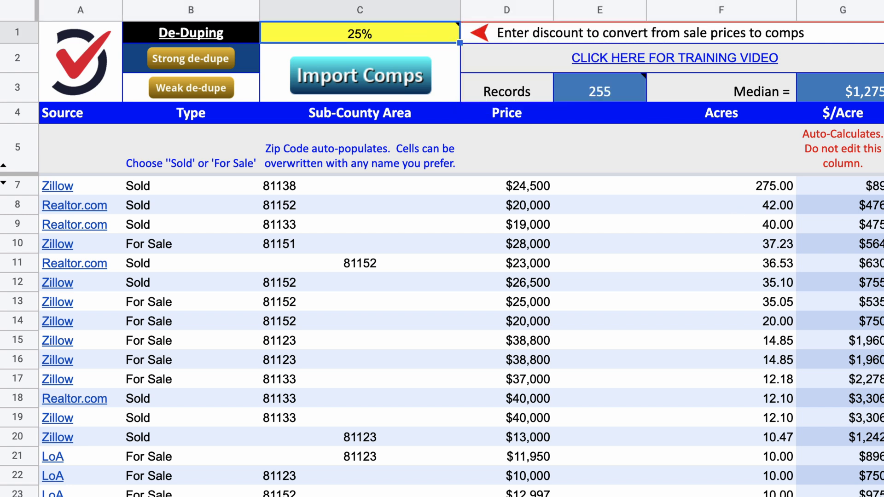
type("30")
key("Return")
key("Up")
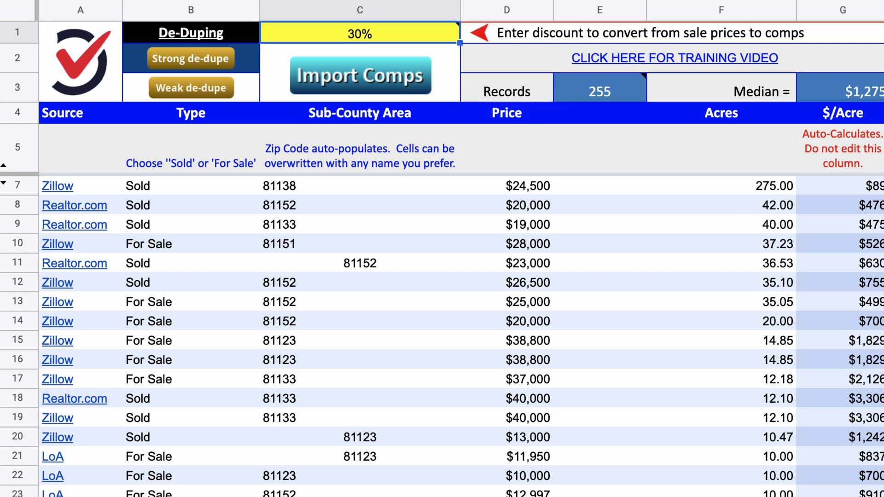
type("50")
key("Return")
key("Up")
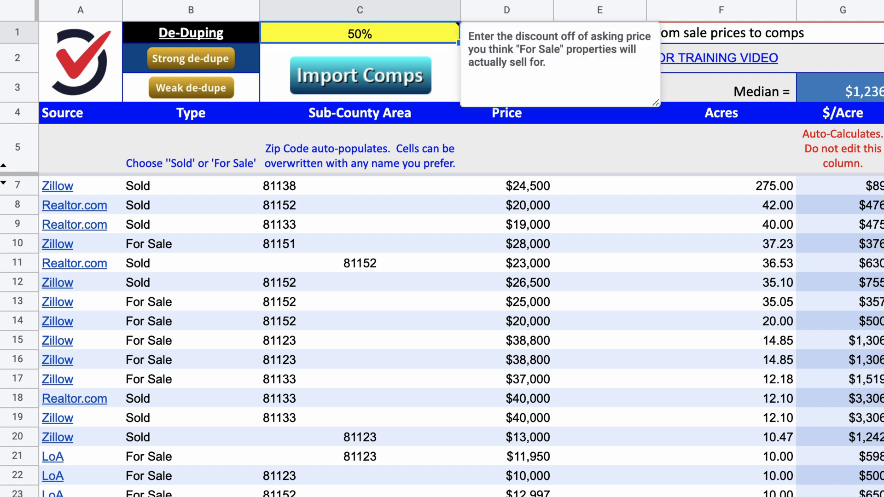
type("25")
key("Return")
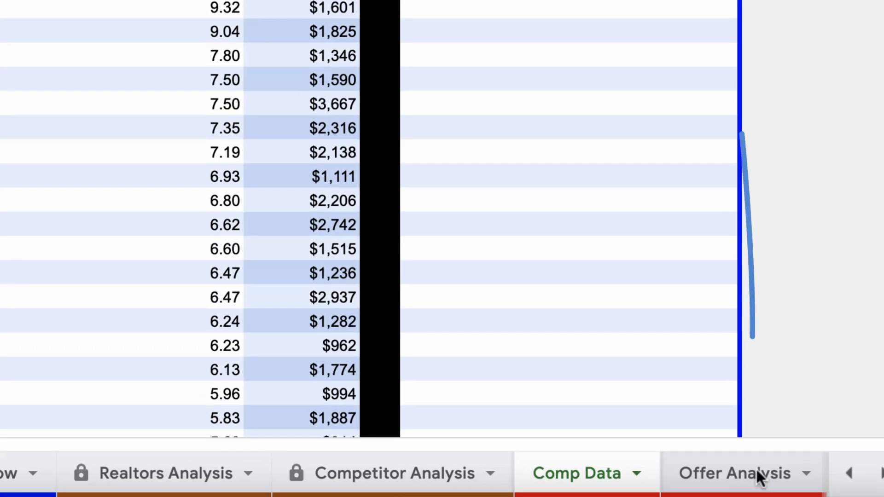
Step: On the Offer Analysis sheet, view the $/Acre plot for subdivision 81138 and for subdivision 81152
left_click(759, 473)
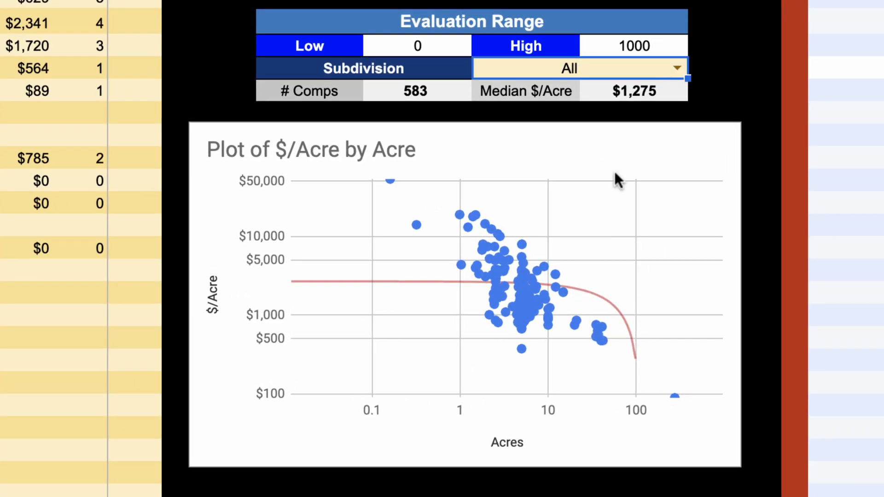
left_click(674, 70)
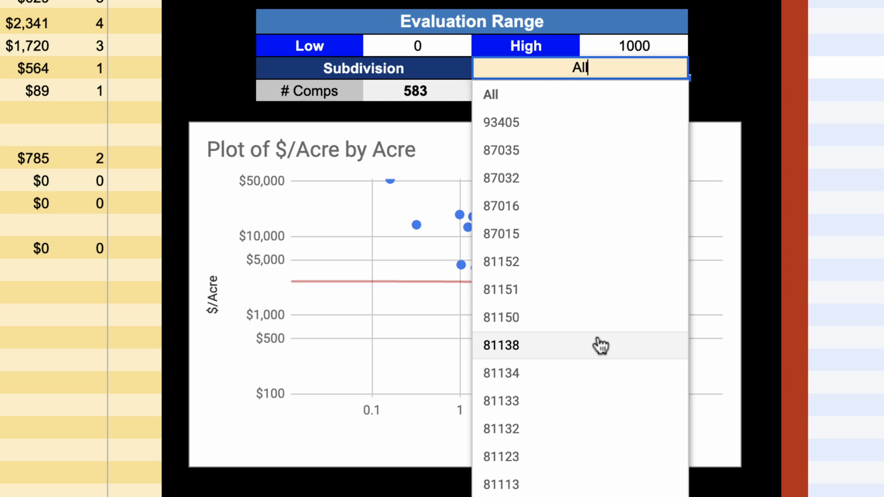
left_click(600, 345)
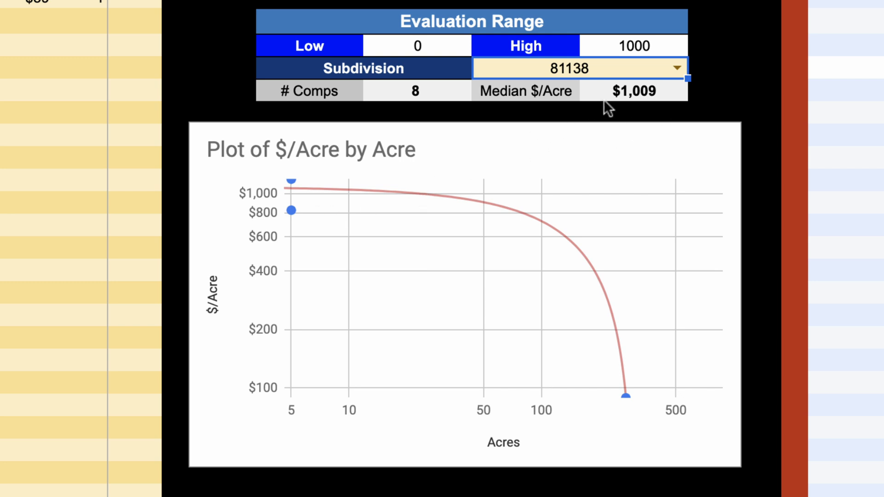
left_click(603, 74)
left_click(623, 261)
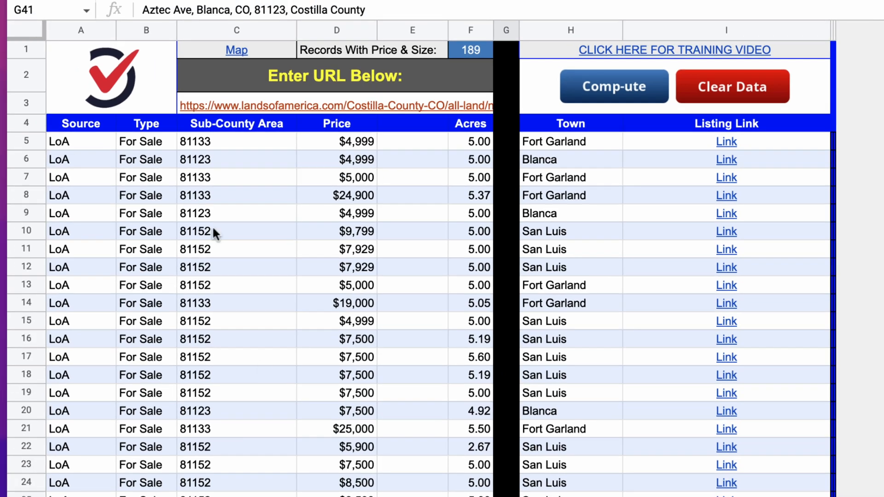
Step: On the LoA sheet, replace the zip codes in Sub-County Area with a copy of all the Town values
left_click(222, 138)
left_click_drag(219, 173, 233, 496)
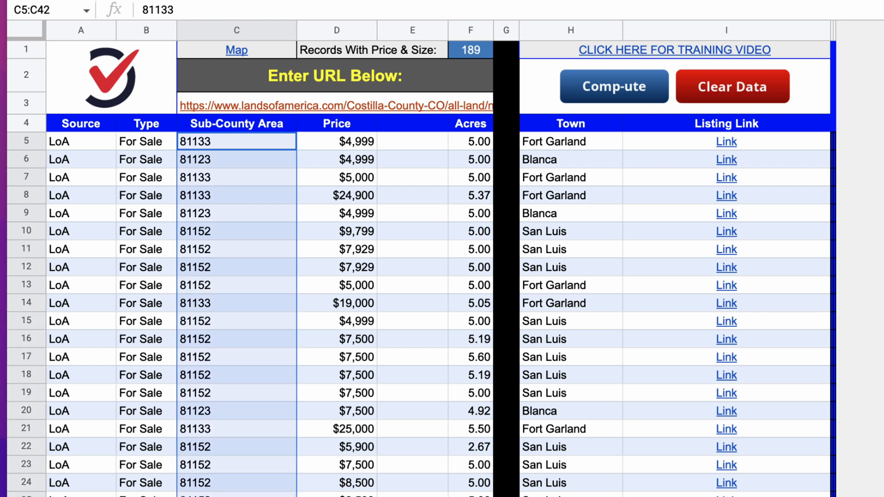
left_click(570, 496)
left_click_drag(557, 144, 563, 496)
key("ctrl+c")
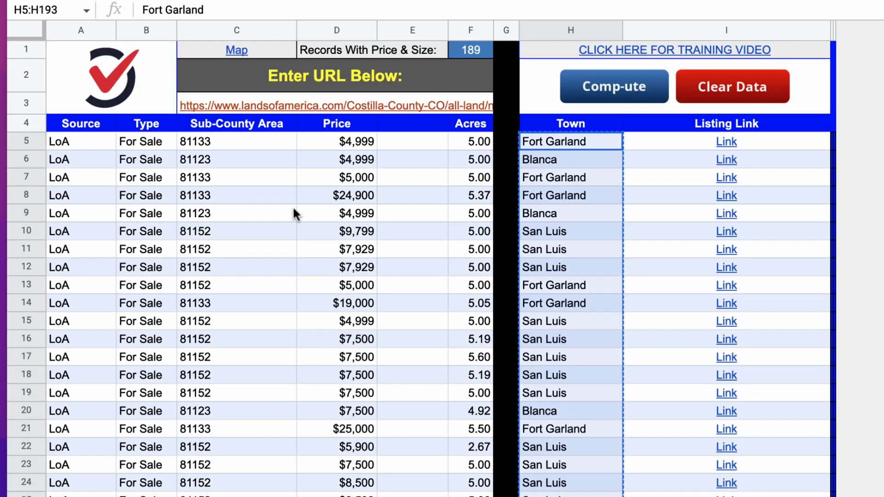
left_click(242, 137)
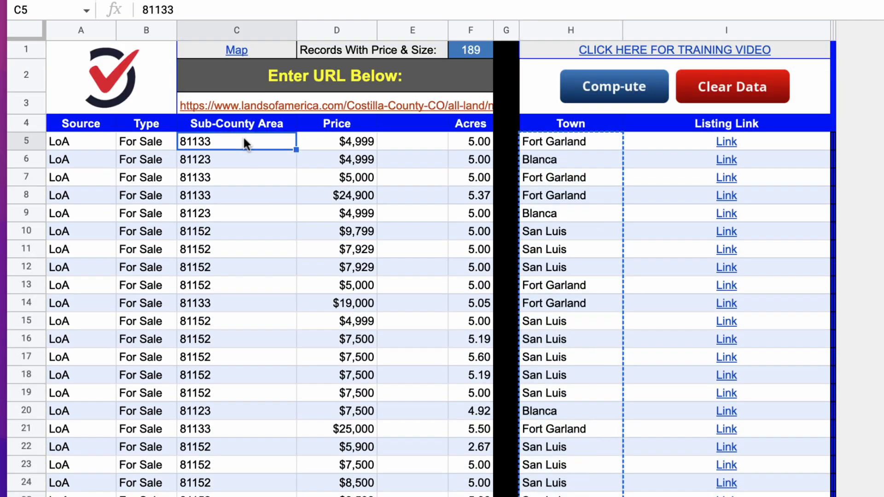
key("ctrl+v")
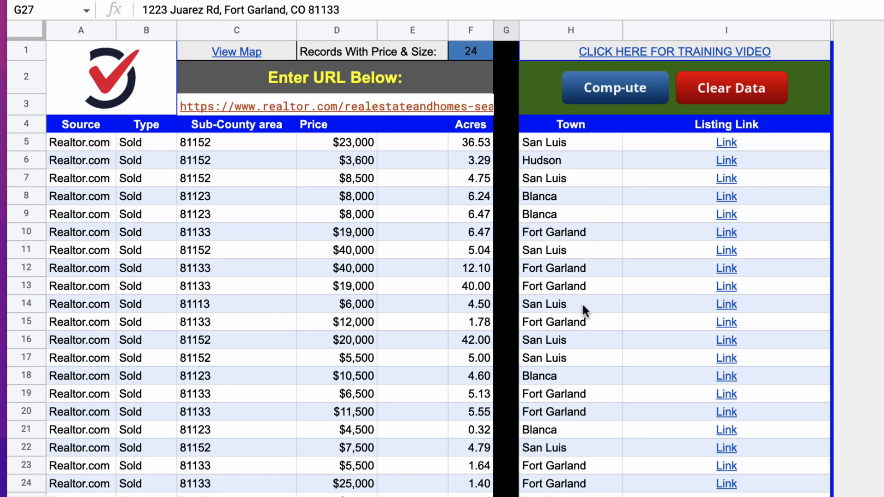
Step: Replace the Sub-County Area zip codes with the copied Town values on the Realtor.com and Zillow sheets
left_click_drag(580, 146, 571, 496)
key("ctrl+c")
left_click(207, 148)
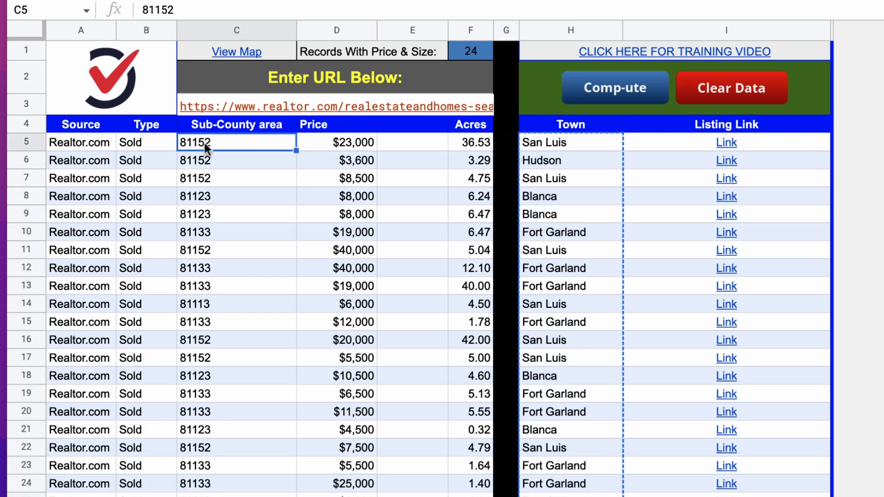
key("ctrl+v")
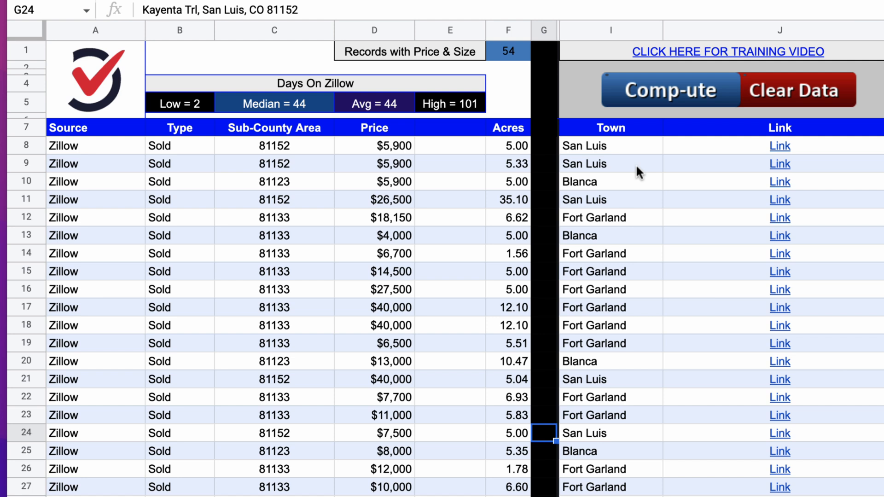
left_click(291, 142)
key("ctrl+v")
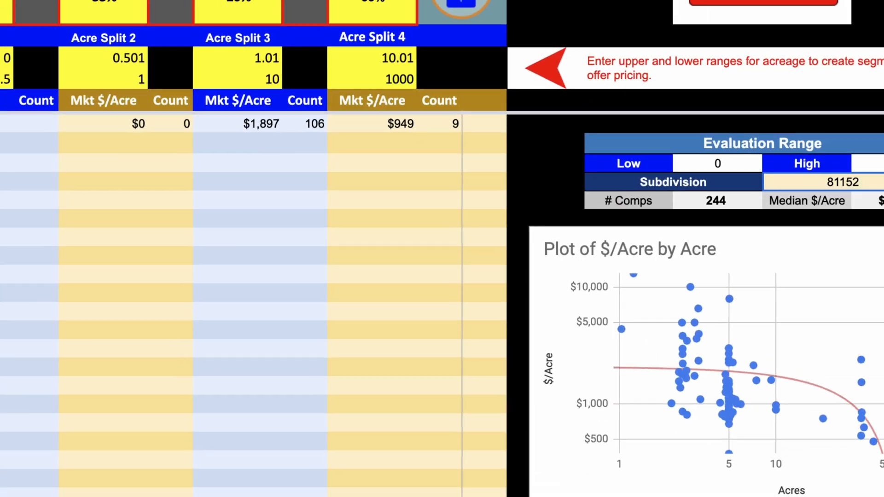
Step: Set the Evaluation Range subdivision on the Offer Analysis sheet to San Luis to view its comps
left_click(638, 69)
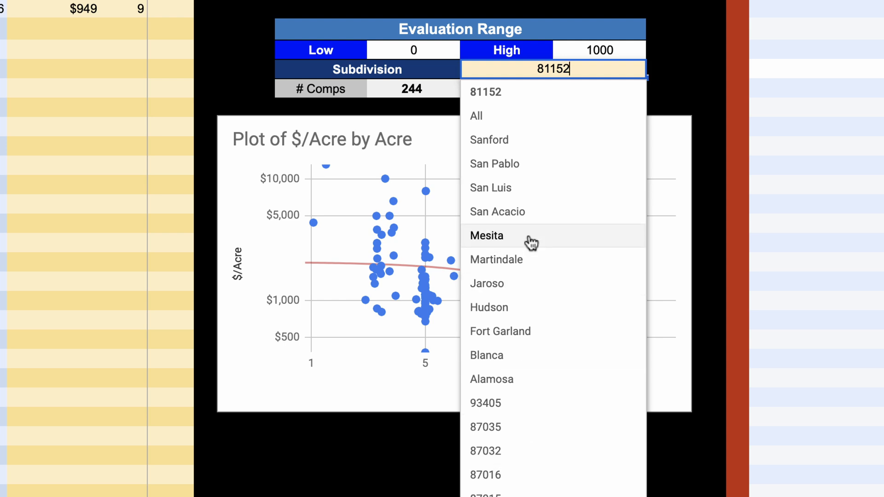
left_click(527, 197)
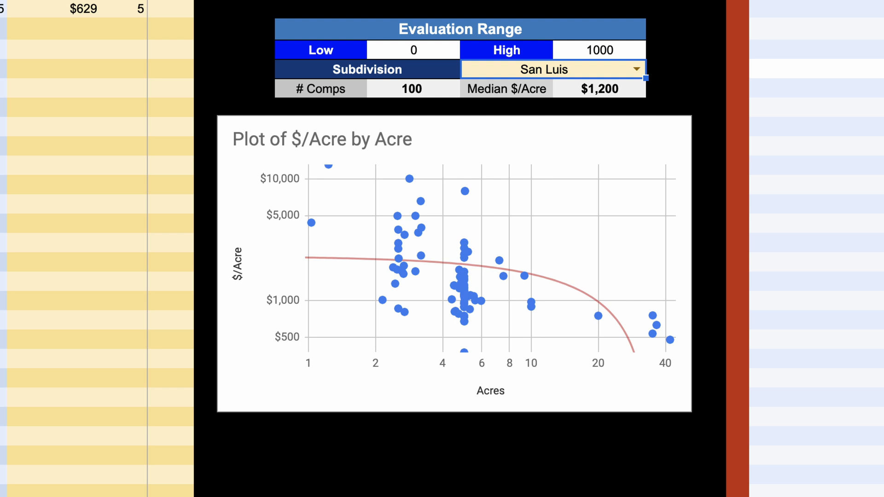
key("ctrl+z")
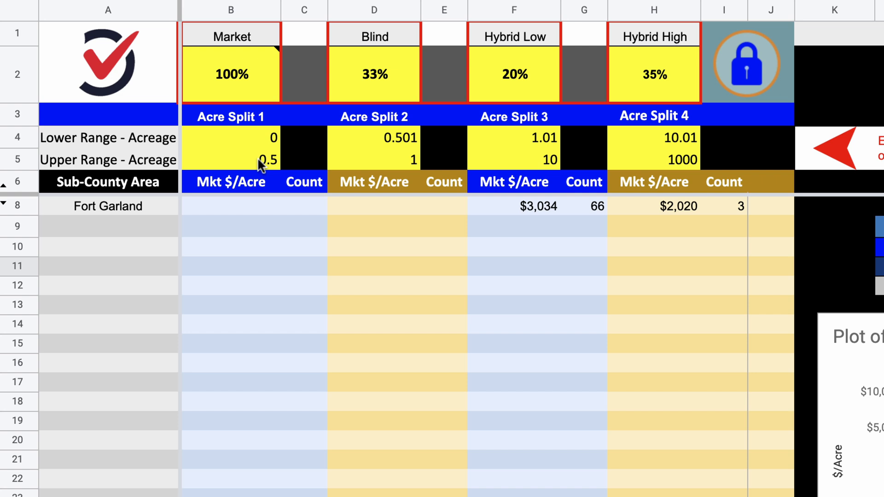
Step: Set the upper acreage range of Acre Split 1 to 1
left_click(261, 164)
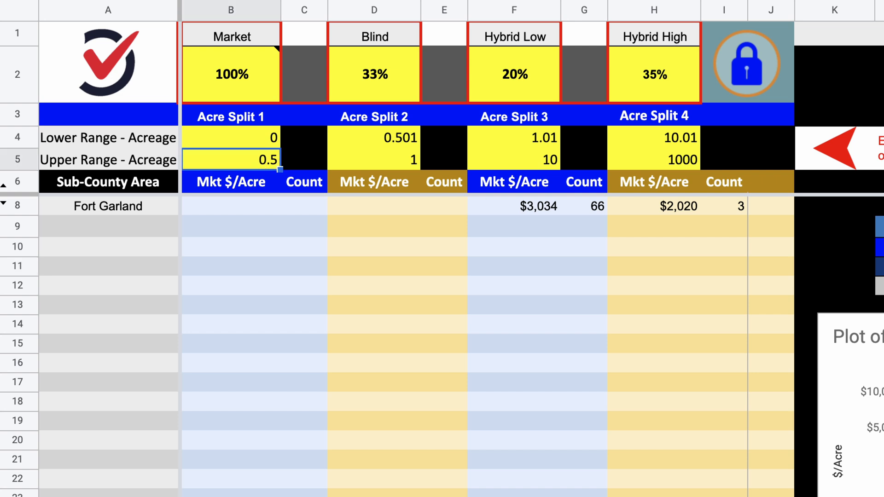
type("1")
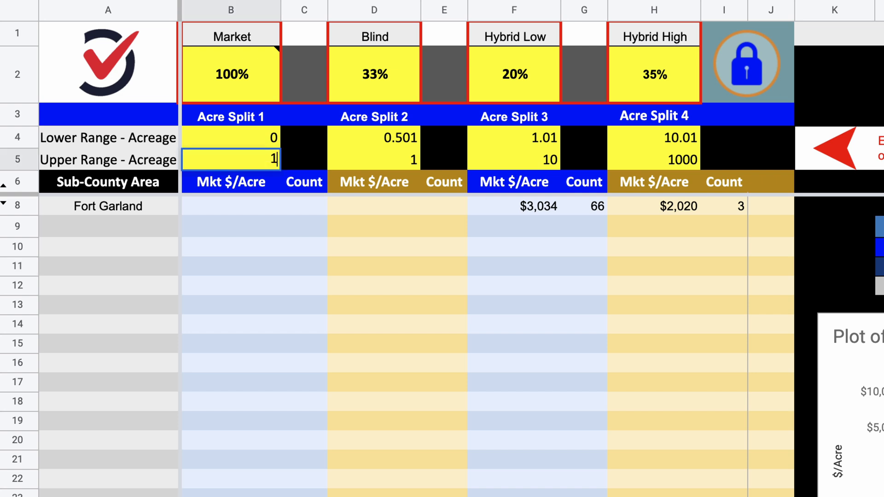
key("Return")
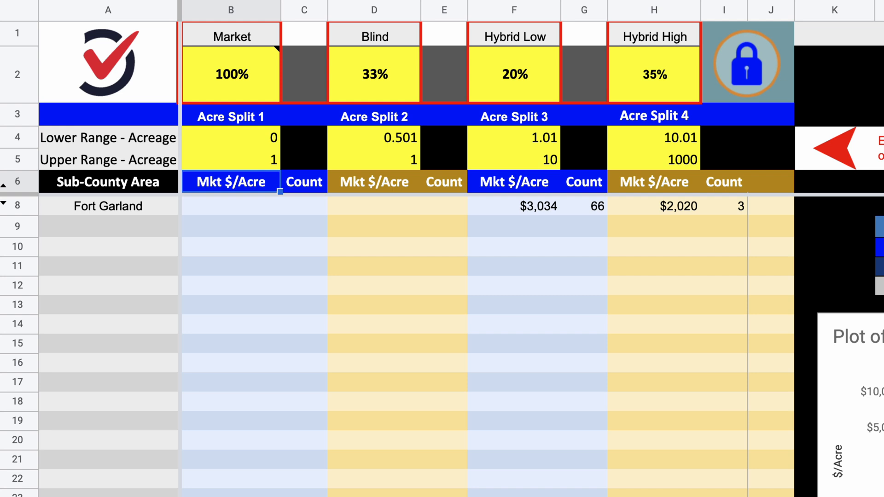
Step: Set the Acre Split 2 range to 1.01–5 acres and the lower range of Acre Split 3 to 5.01
left_click(414, 138)
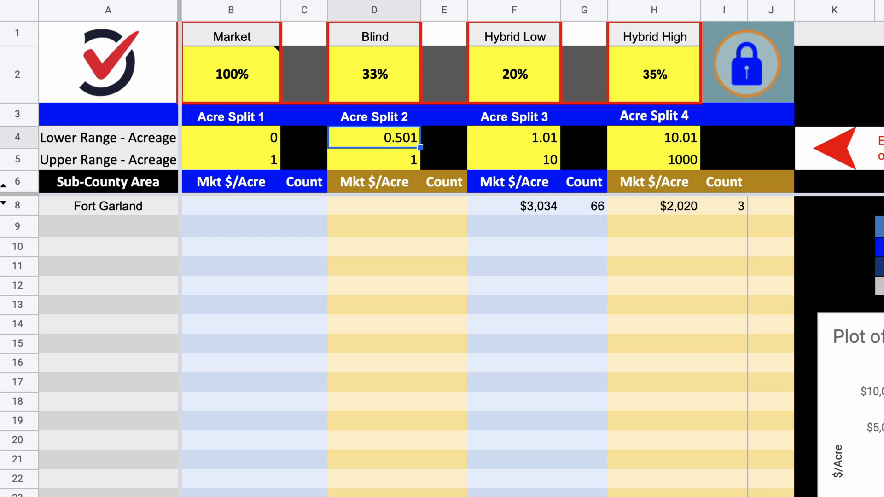
type("1.01")
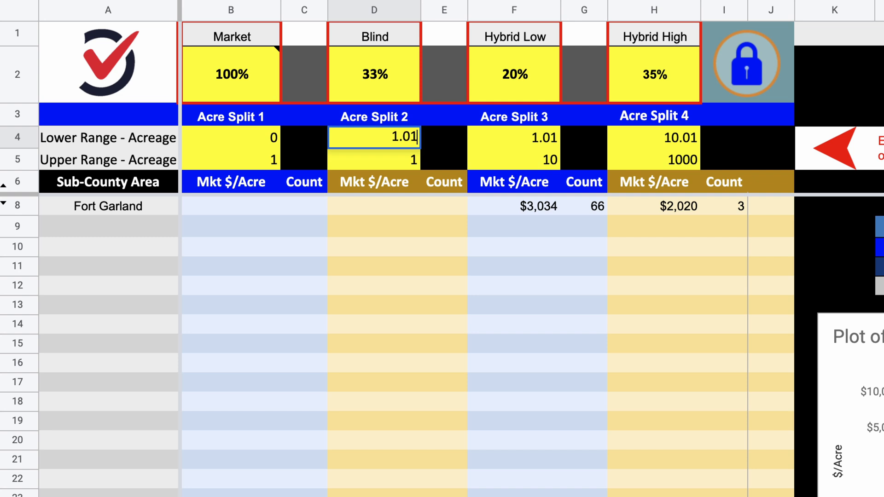
key("Return")
type("5")
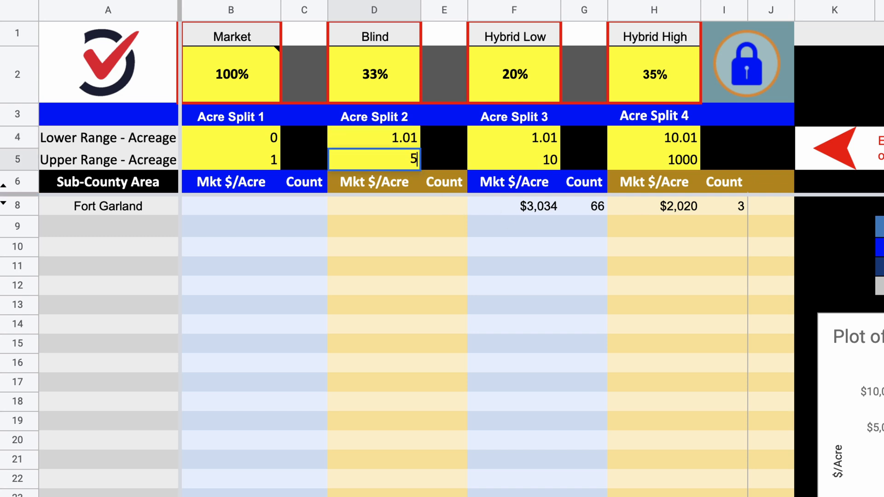
key("Return")
left_click(502, 135)
type("5.01")
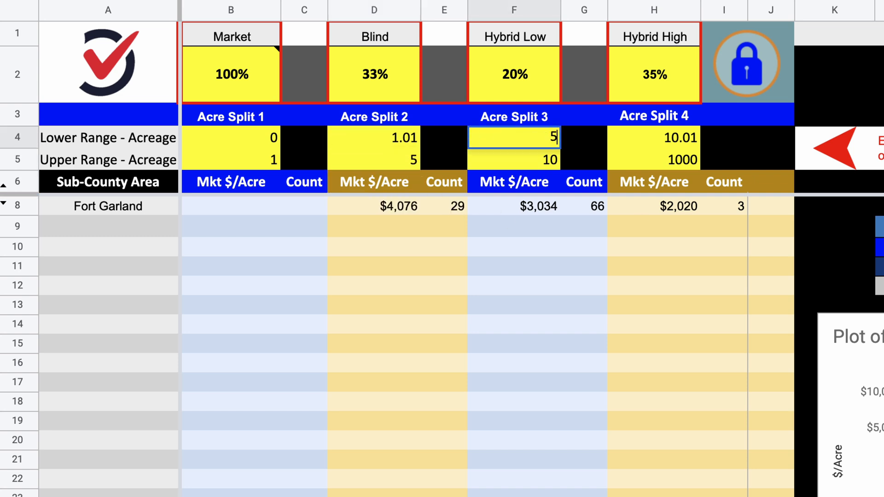
left_click(662, 139)
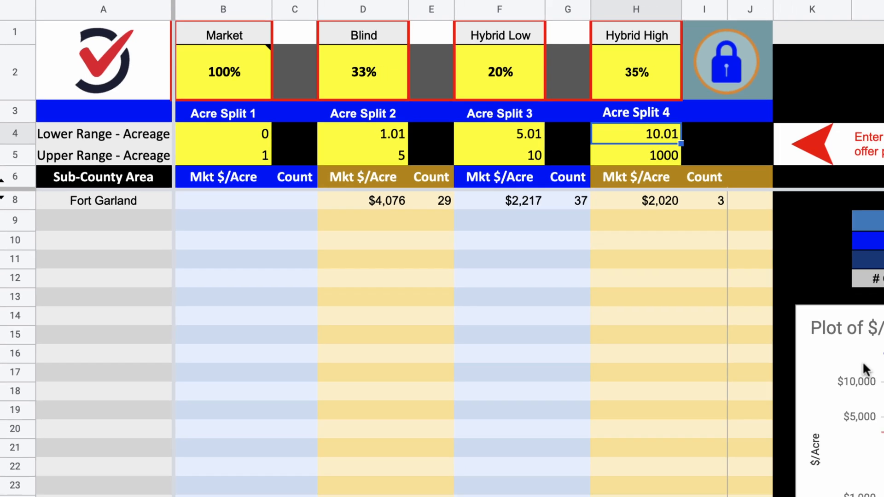
Step: Set the Evaluation Range subdivision to All and inspect the lowest price-per-acre point near 5 acres on the plot
left_click(833, 179)
left_click(813, 209)
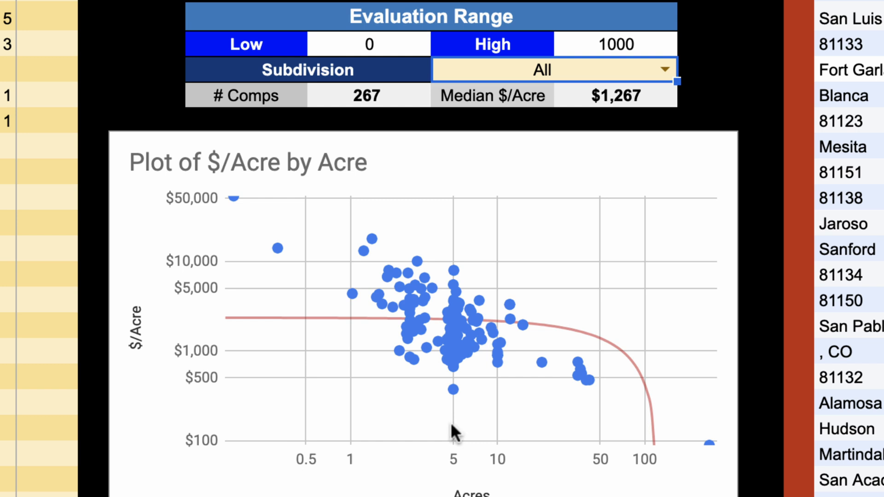
left_click(452, 388)
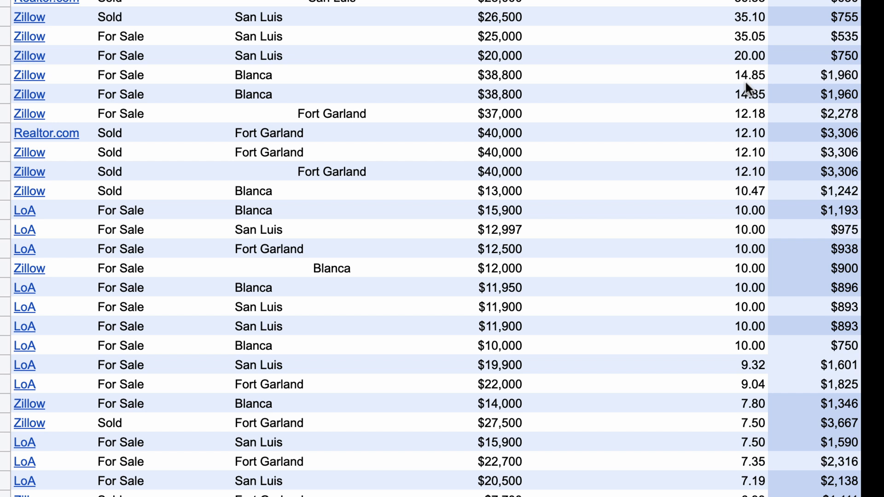
Step: Find the 5.00-acre San Luis comp from LoA priced at $2,495 in the comp data and delete its row
scroll(744, 80, "down", 20)
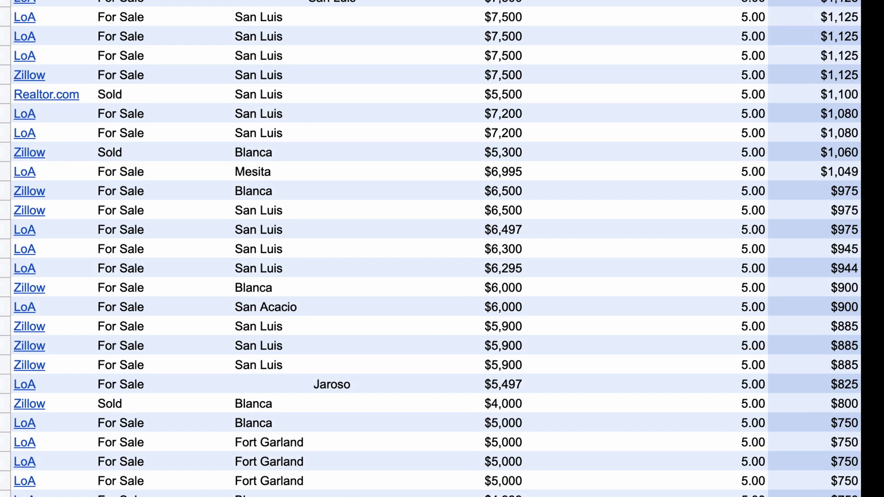
scroll(723, 138, "down", 12)
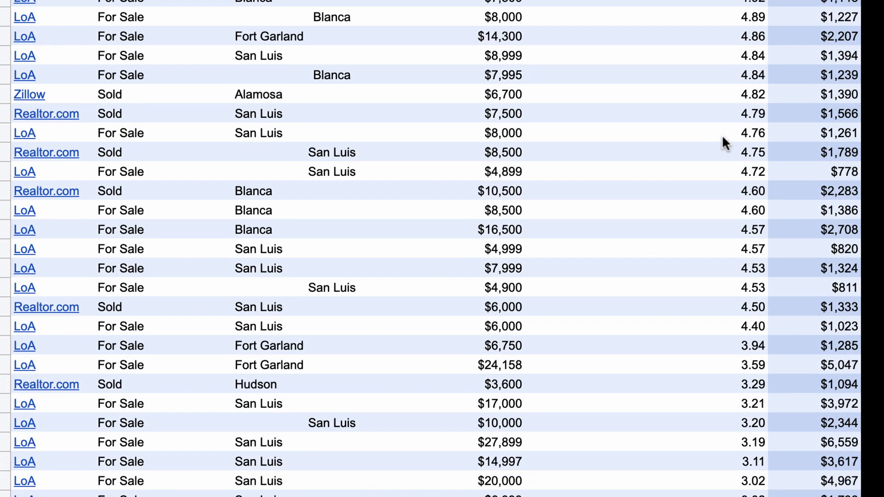
scroll(723, 138, "up", 8)
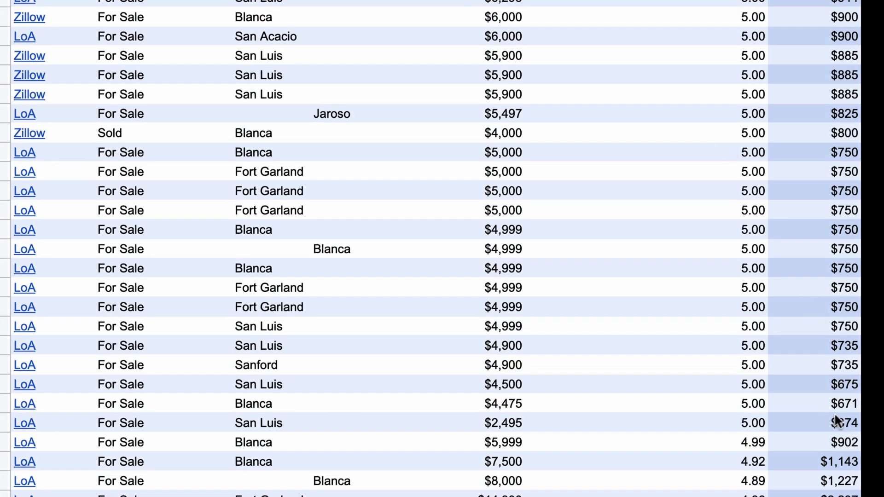
left_click_drag(834, 415, 66, 425)
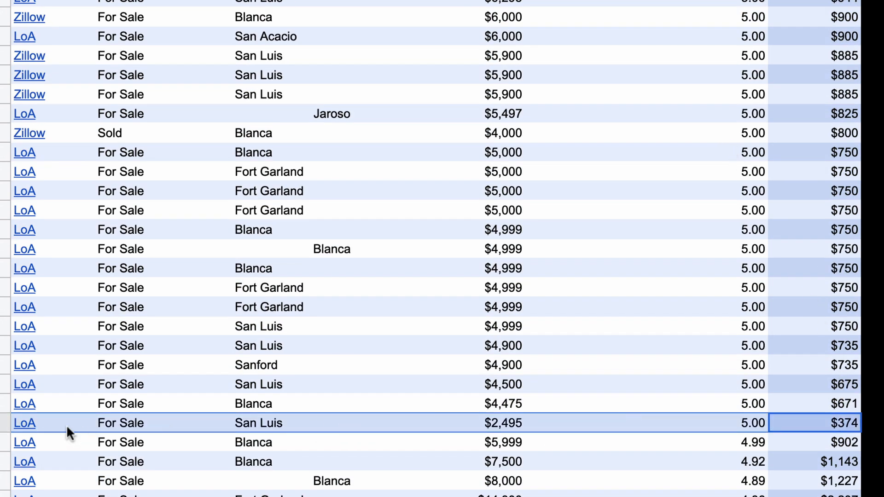
right_click(130, 425)
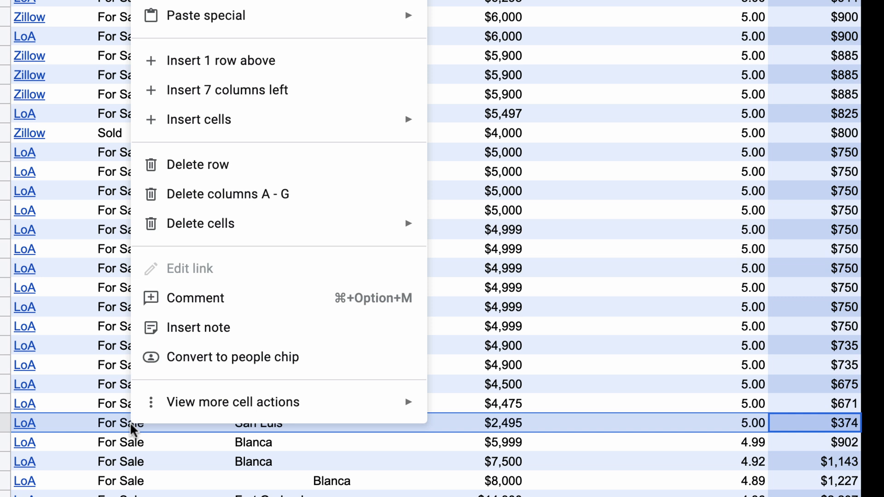
left_click(193, 168)
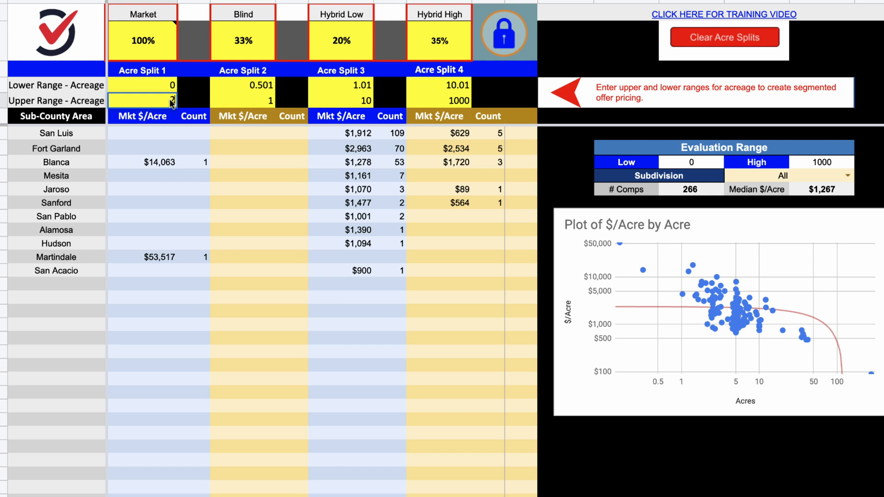
Step: Set the Acre Split 2 range to 2.01–6 acres and the lower range of Acre Split 3 to 6.01
left_click(264, 87)
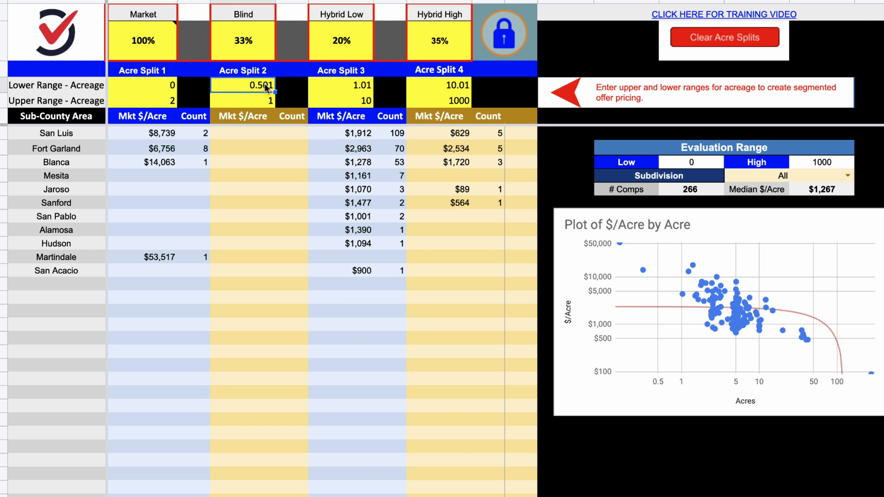
type("2.01")
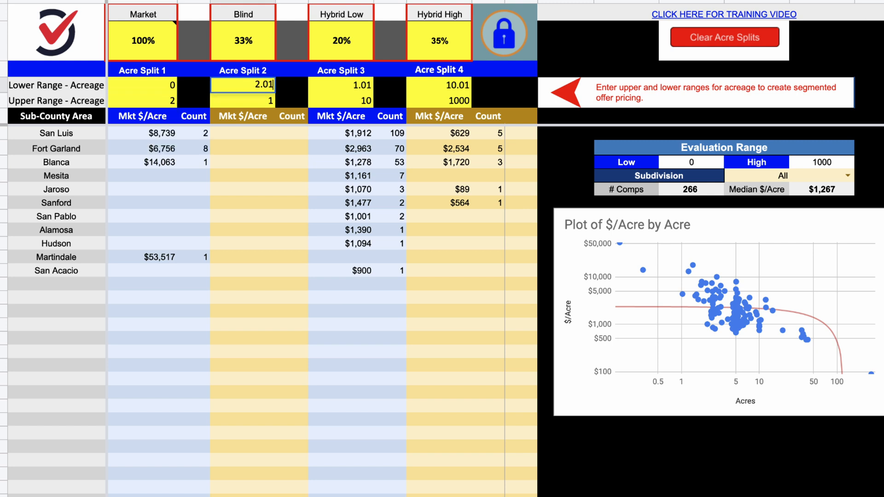
left_click(261, 101)
type("6")
key("Return")
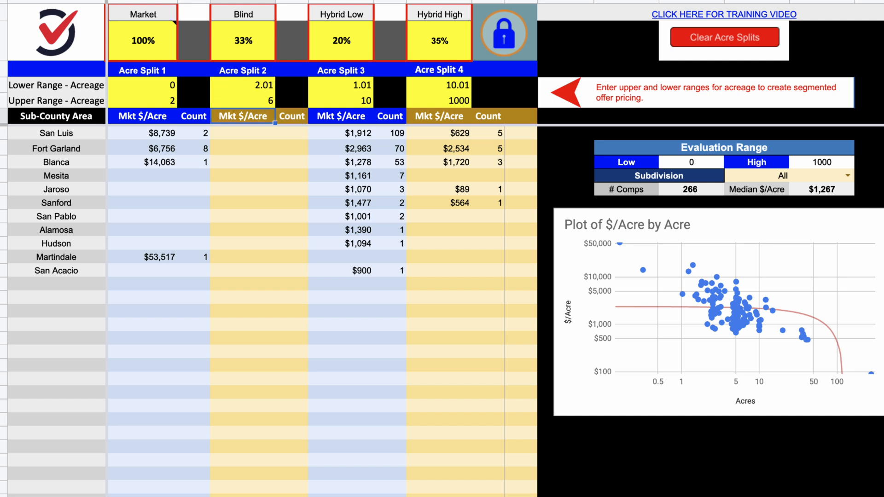
left_click(342, 88)
type("6.0")
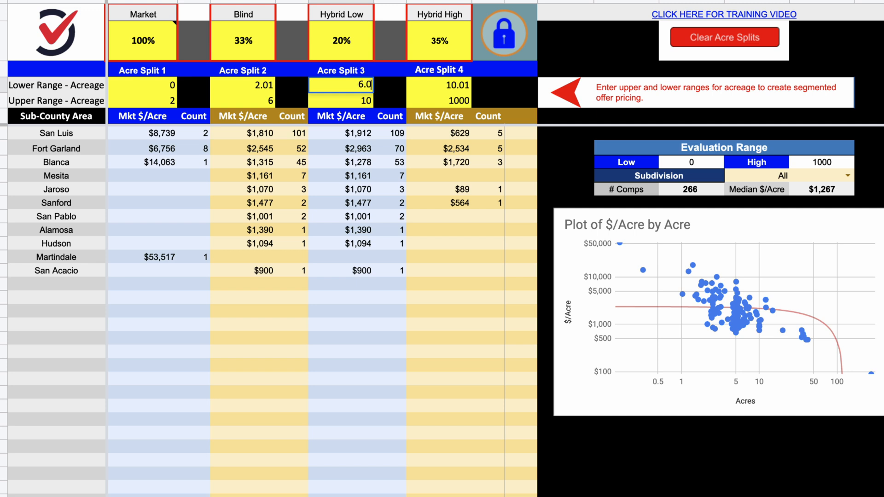
type("1")
key("Return")
Step: Review the Acre Split 4 range and the market price per acre for San Luis in Split 2 and Blanca in Split 1
left_click(461, 88)
left_click(462, 107)
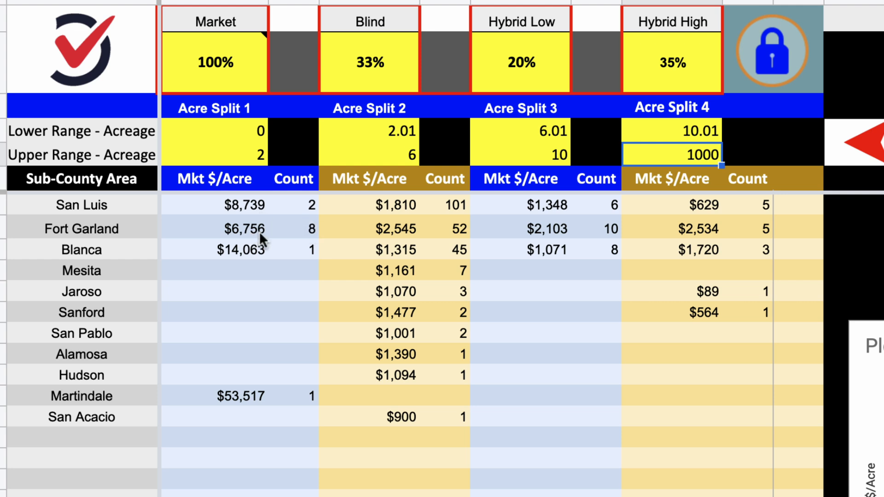
left_click(405, 212)
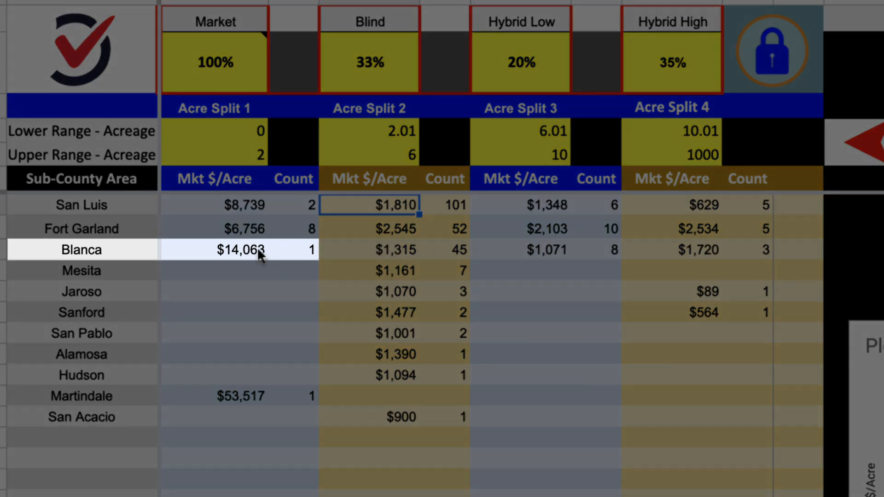
left_click(259, 250)
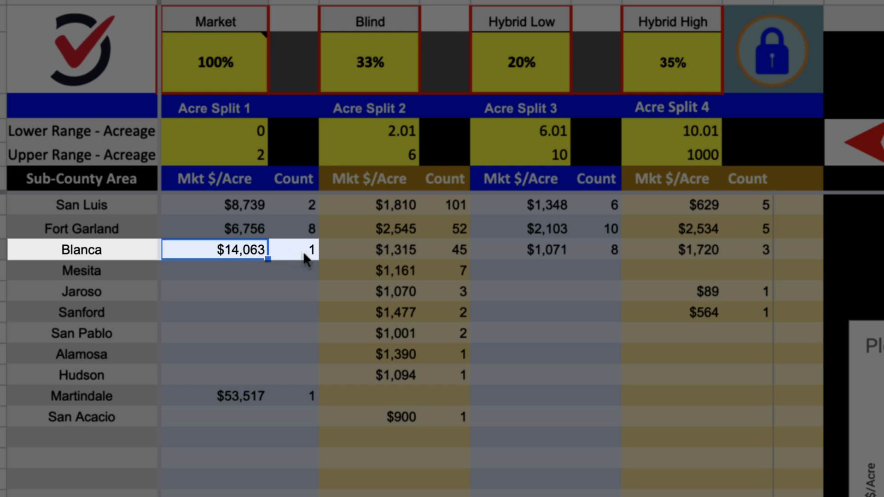
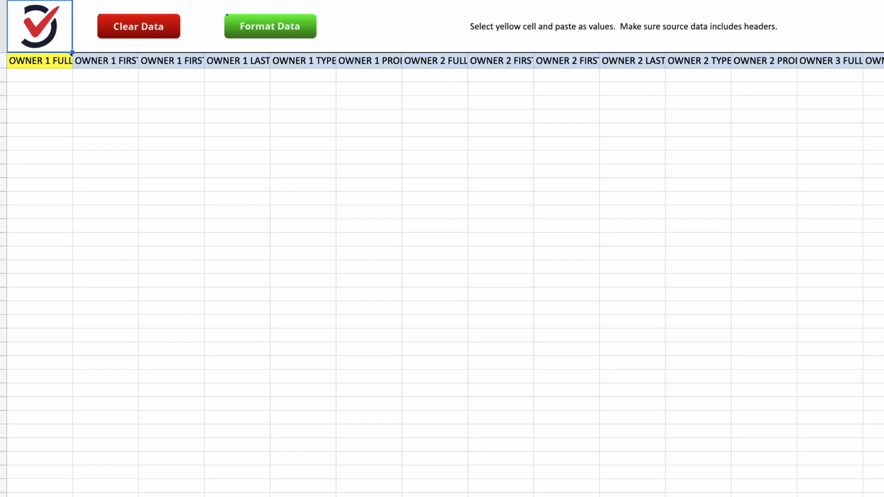
Step: Copy all the data from the Costilla County workbook in Excel and try to paste it at the Source sheet's yellow header cell
key("super+grave")
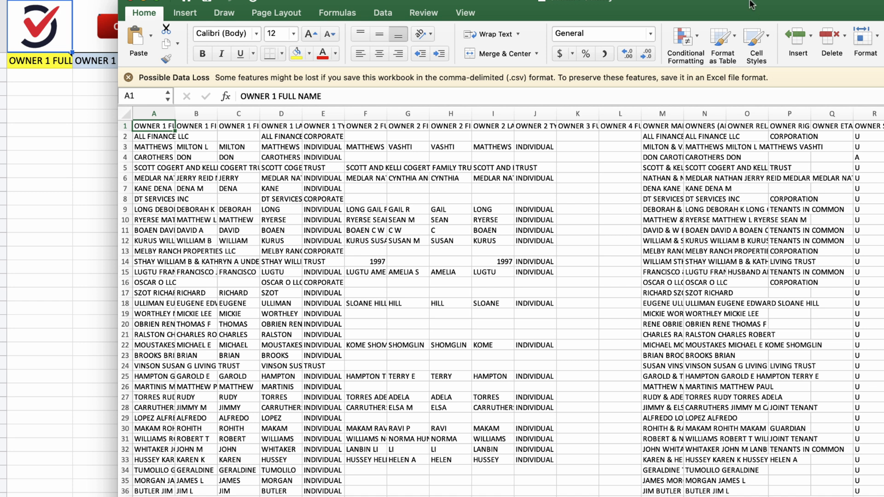
left_click(123, 114)
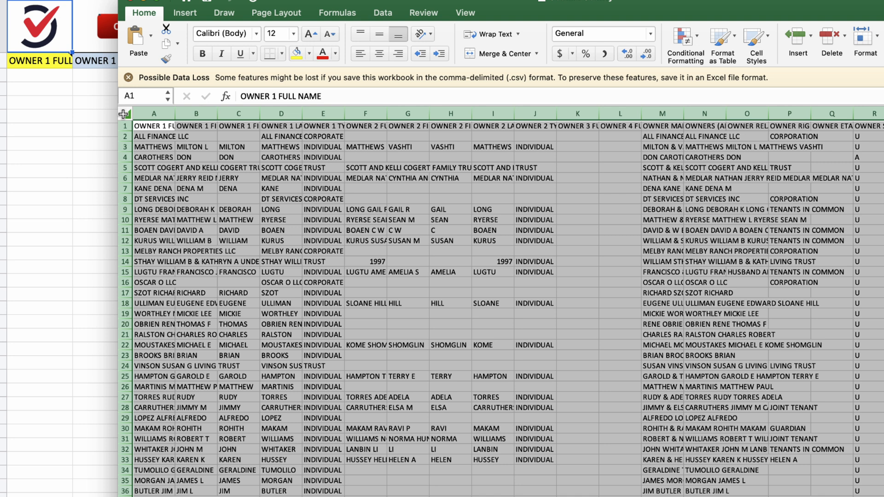
key("super+c")
left_click(47, 62)
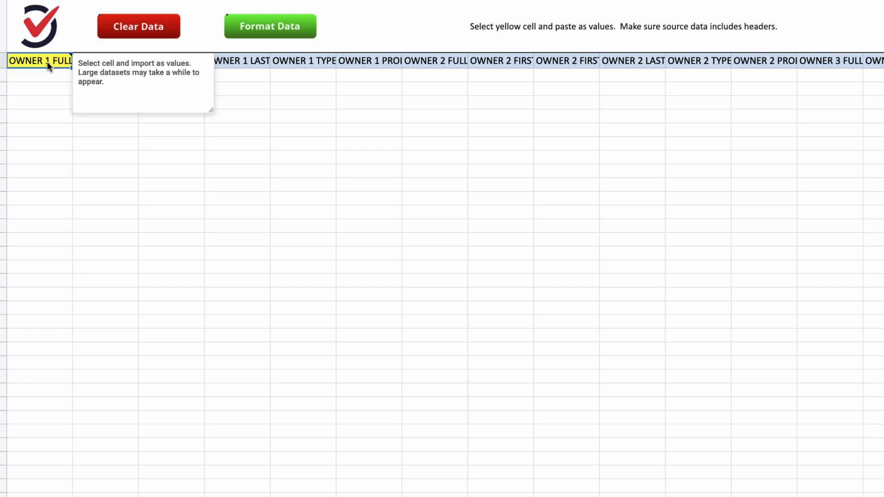
left_click(690, 496)
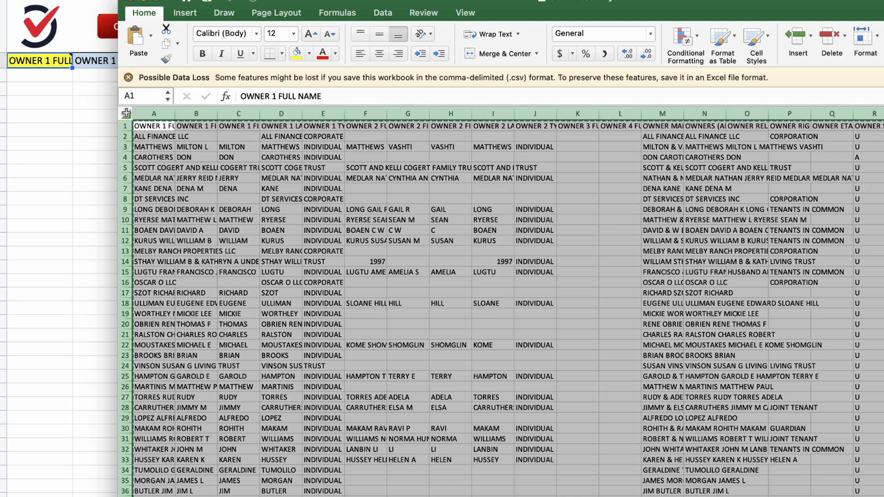
left_click(43, 193)
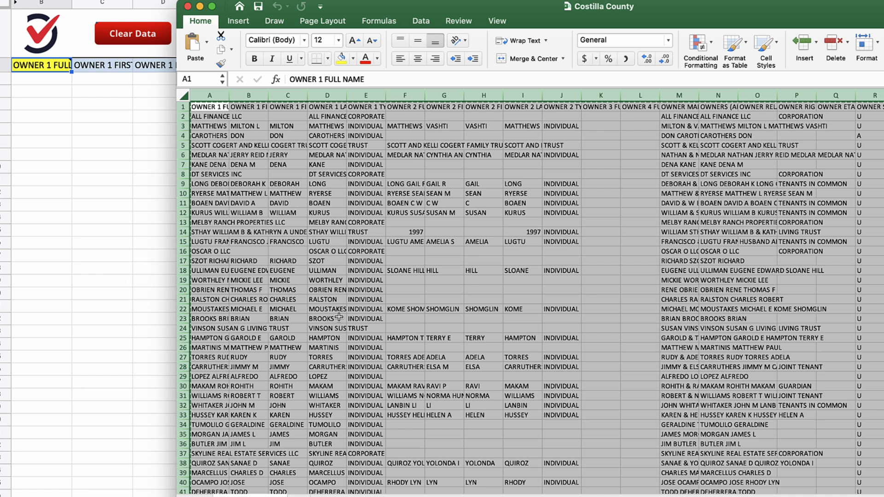
left_click(84, 271)
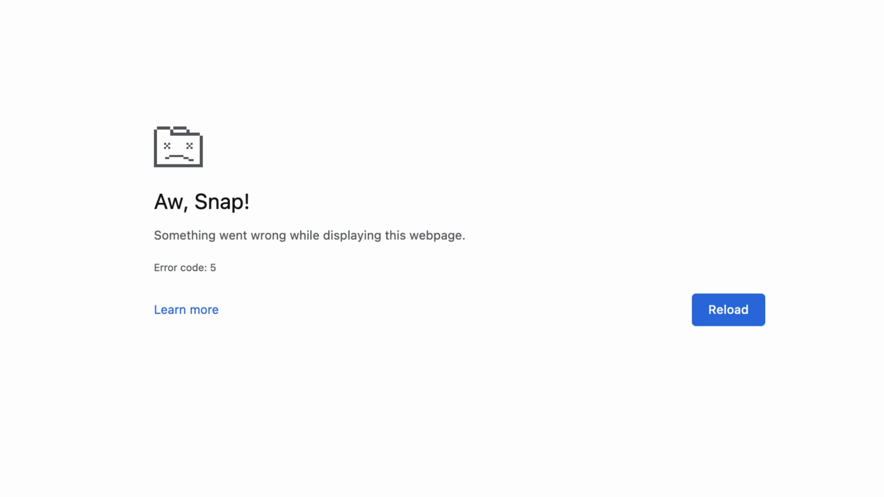
Step: Reload the crashed spreadsheet page and open its Source sheet
key("super+r")
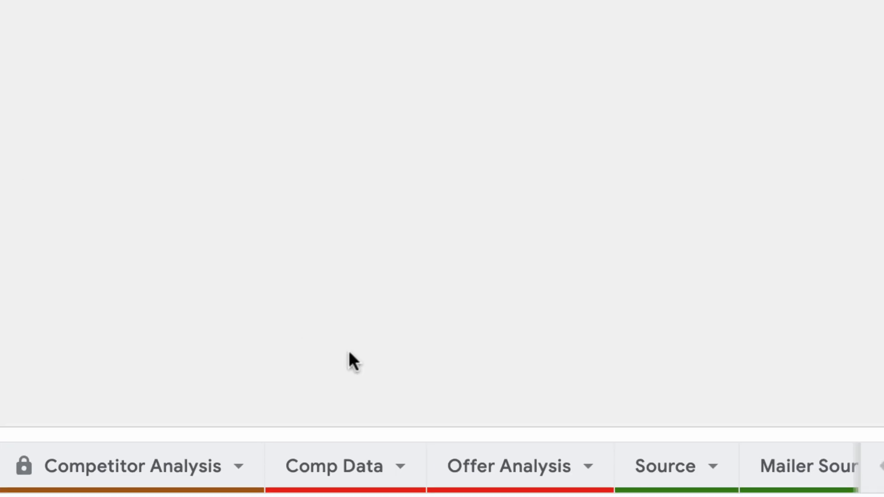
left_click(652, 474)
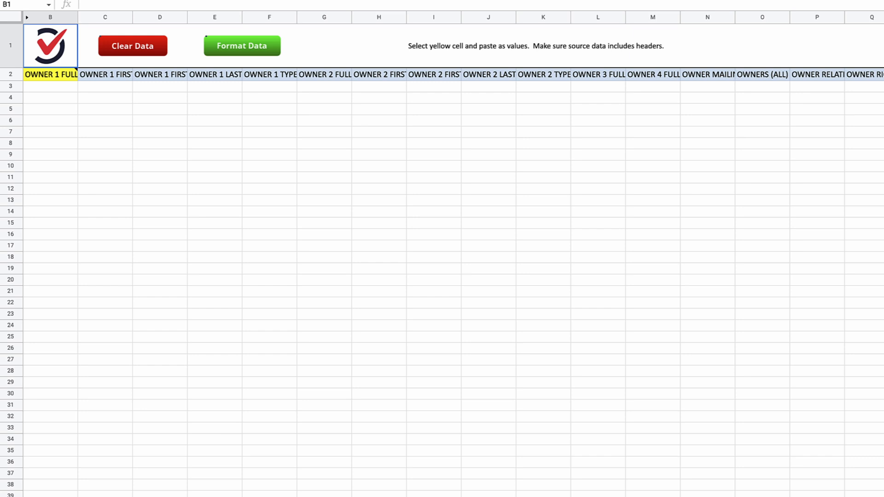
Step: Switch to Excel, create a blank workbook, and return to the Costilla County workbook to select all its data
key("super+Tab")
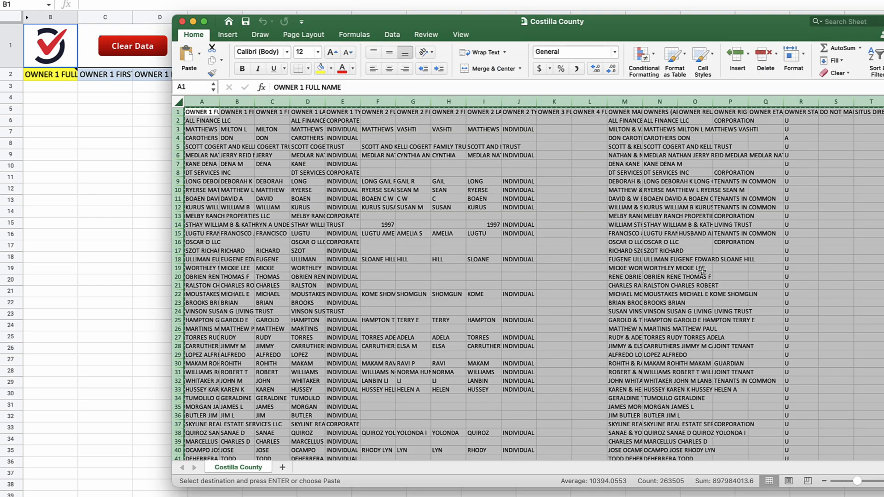
key("super+n")
left_click_drag(557, 44, 646, 58)
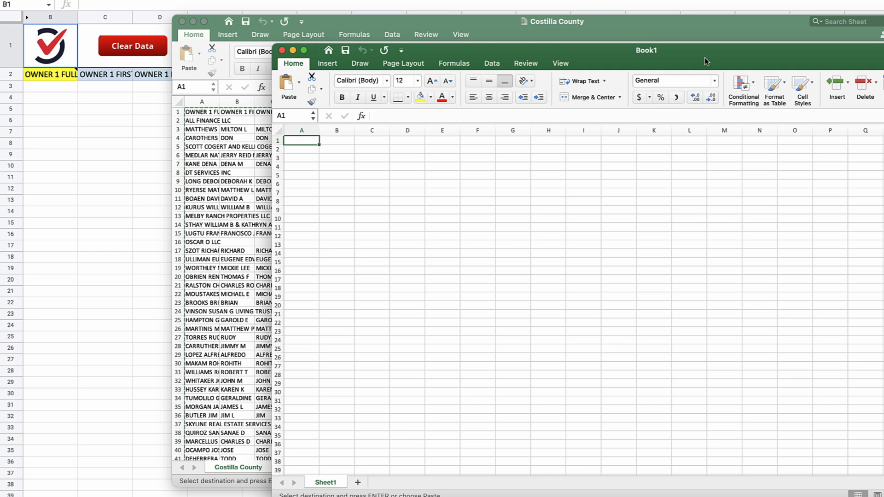
left_click(684, 28)
key("super+a")
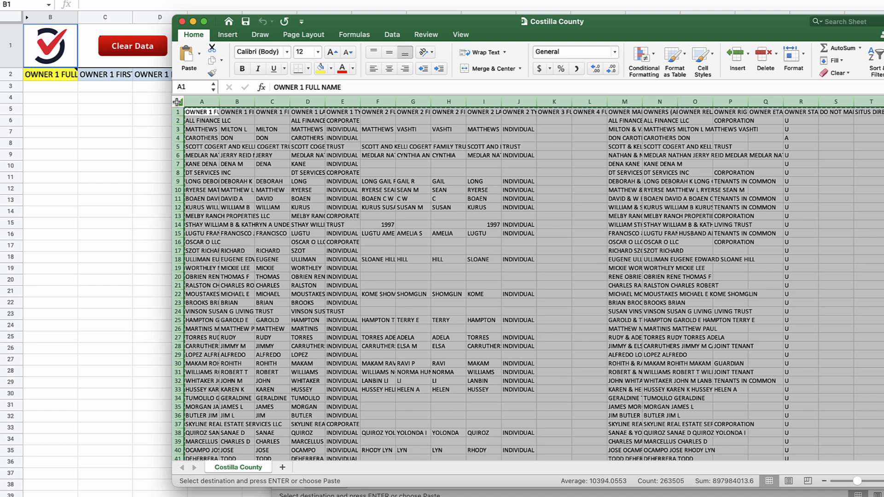
Step: Create a blank workbook and paste the copied Costilla County data into it as values only
key("super+n")
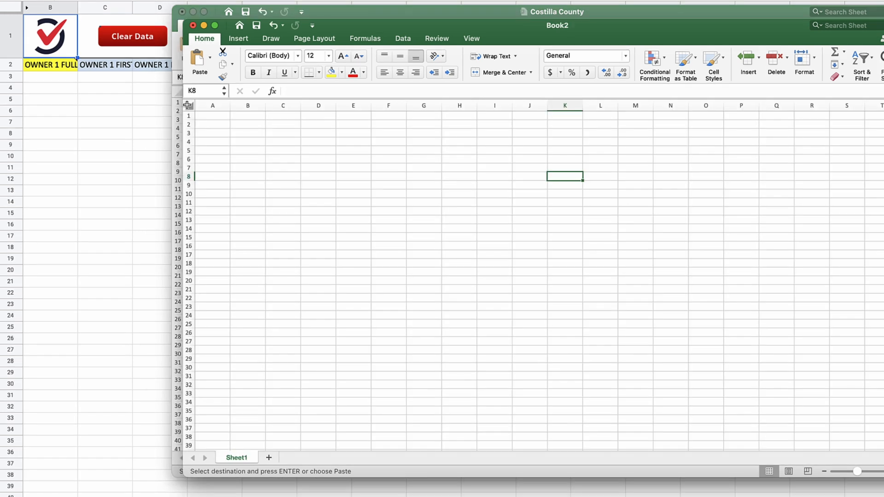
left_click(188, 105)
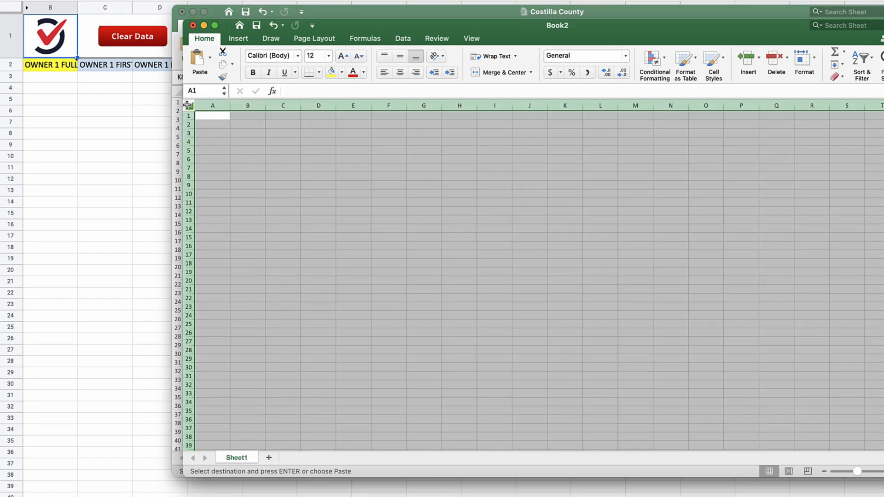
right_click(187, 105)
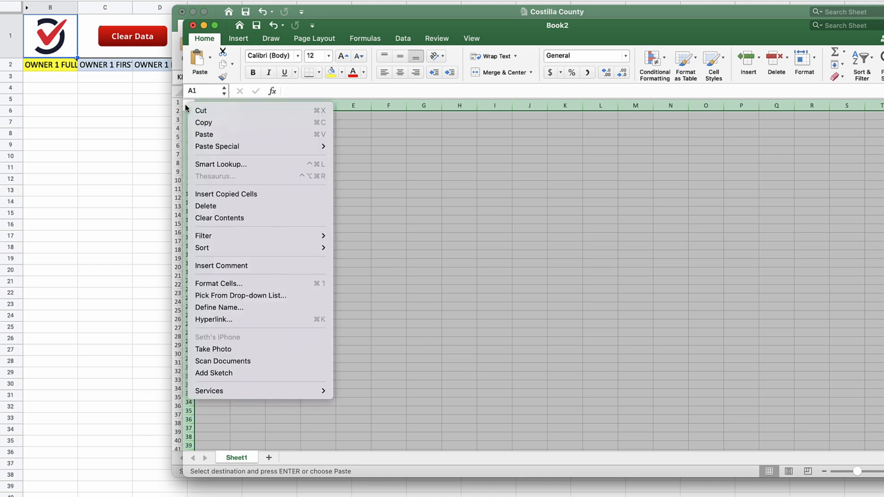
mouse_move(230, 146)
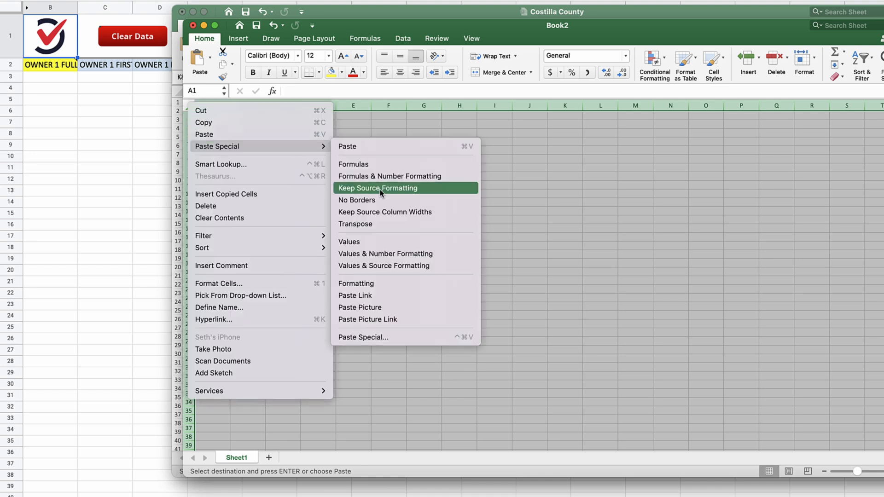
left_click(390, 241)
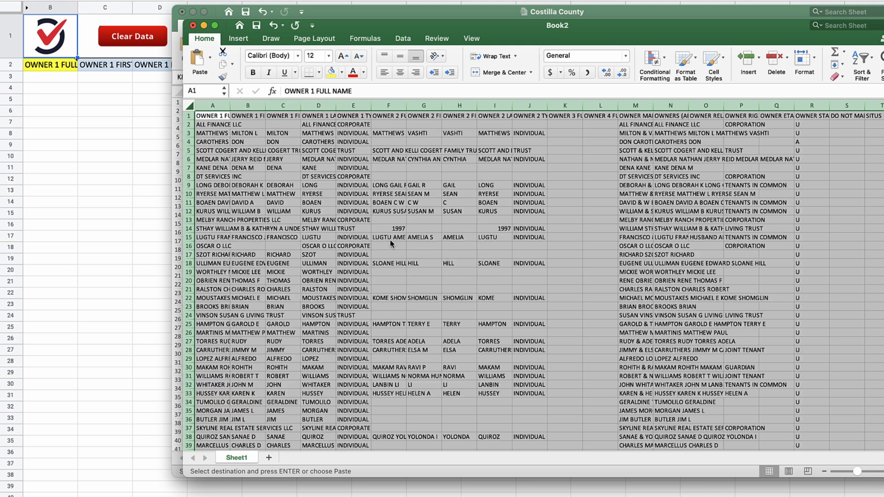
left_click(390, 239)
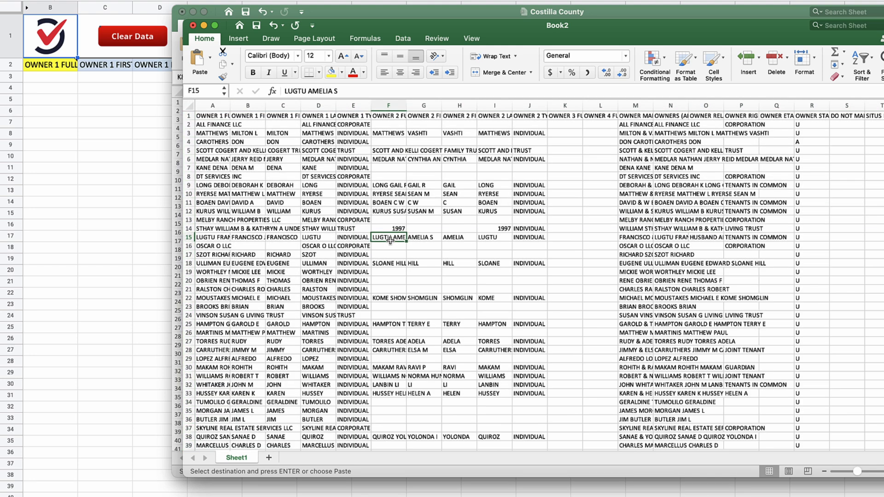
Step: Try to paste all of the new workbook's data as values at the Source sheet's yellow header cell, and reload the crashed page
left_click(188, 106)
key("super+c")
left_click(125, 129)
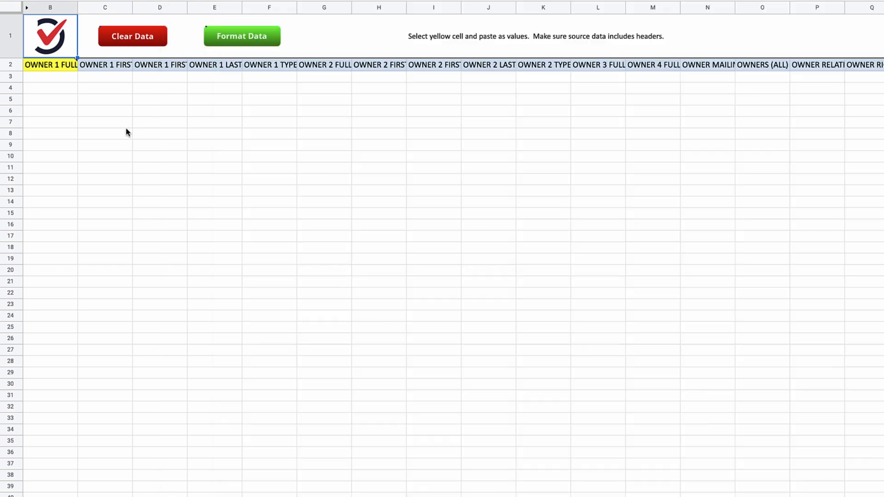
left_click(43, 64)
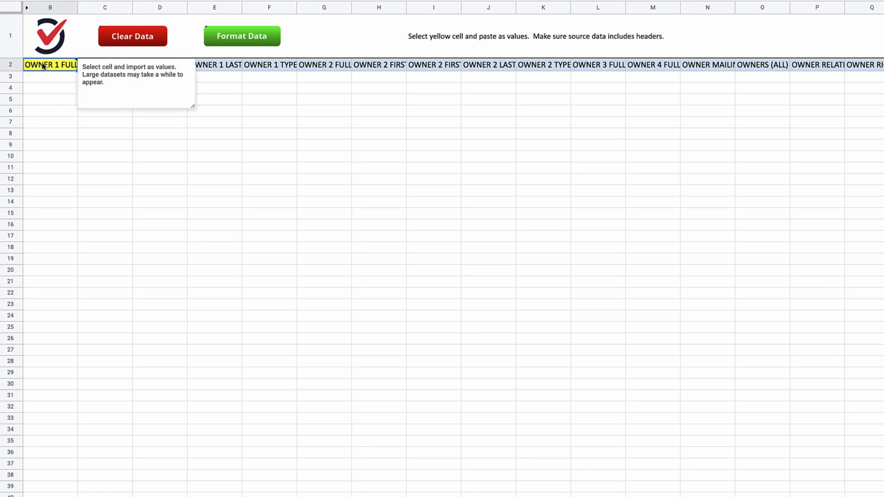
right_click(43, 67)
mouse_move(99, 131)
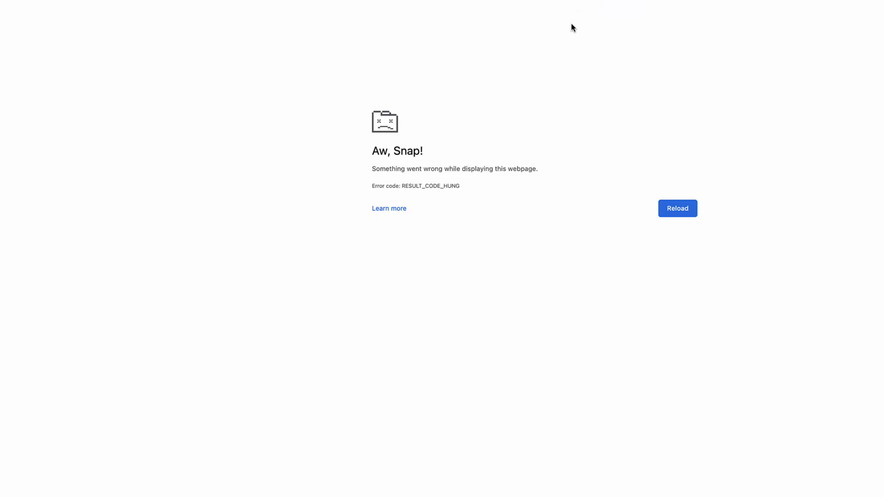
key("super+r")
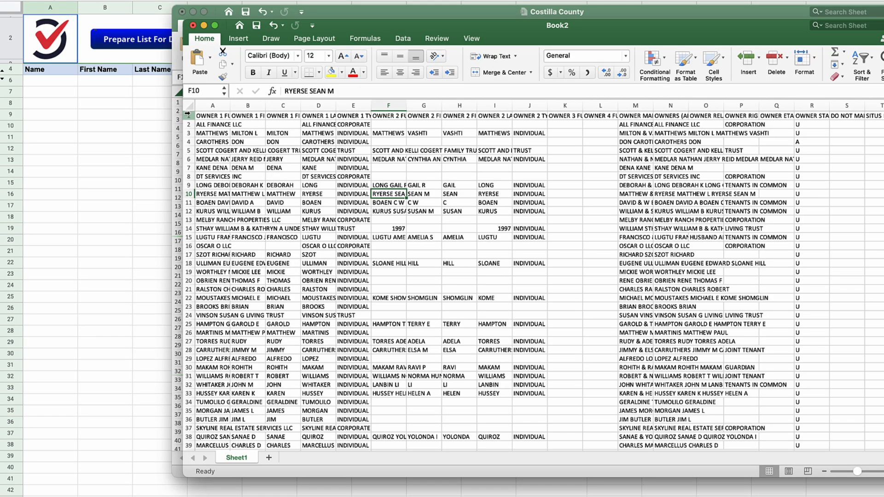
Step: Copy rows 1 through 2001 of the new workbook and paste them as values at the Source sheet's yellow header cell
left_click_drag(188, 116, 222, 485)
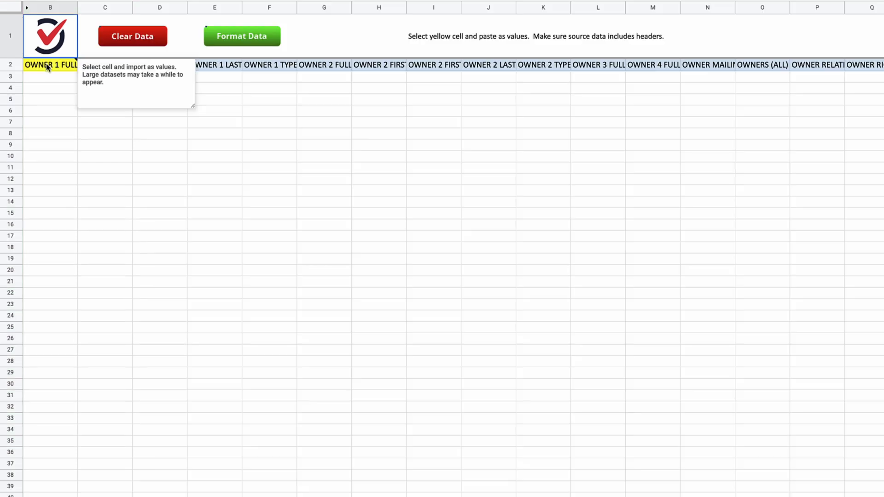
left_click(48, 66)
right_click(48, 66)
mouse_move(99, 131)
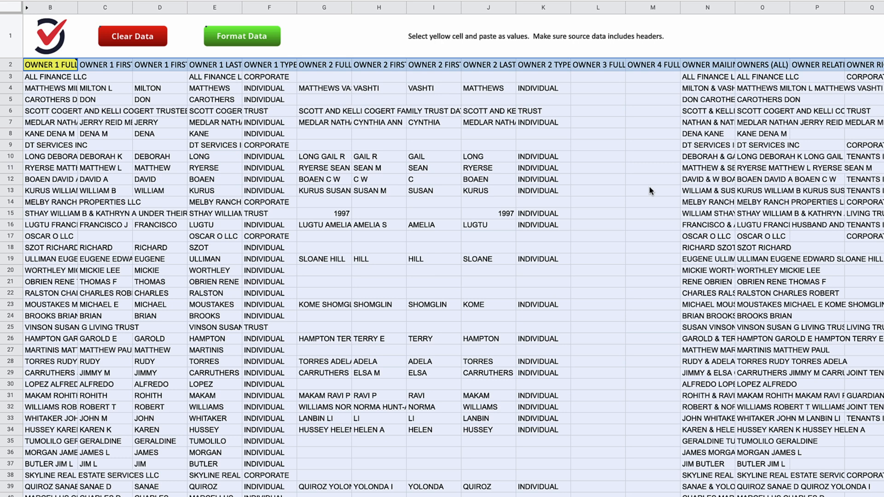
Step: Check where the pasted data ends, then switch to Excel and copy the remaining rows, 2002 through 3396
scroll(442, 255, "down", 20)
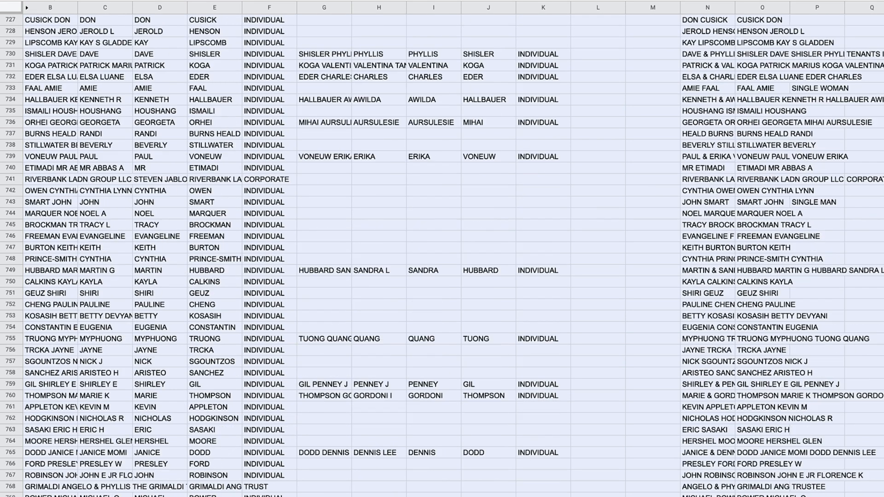
scroll(441, 255, "up", 15)
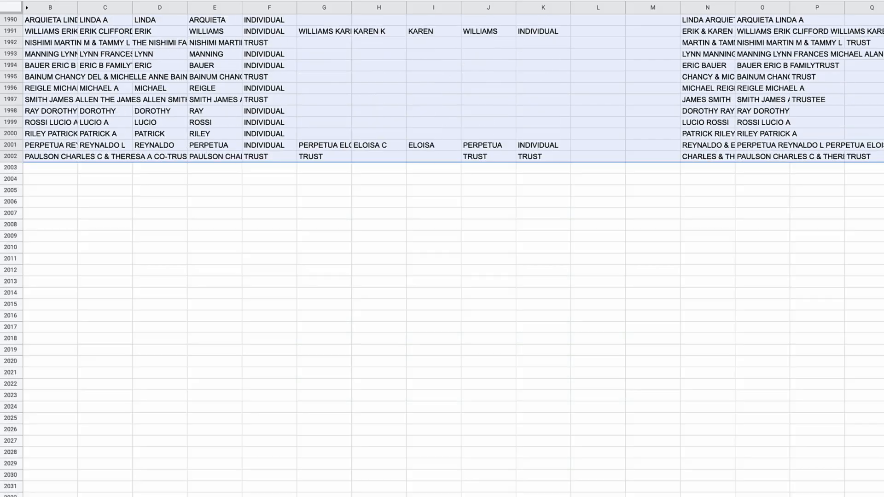
key("super+Tab")
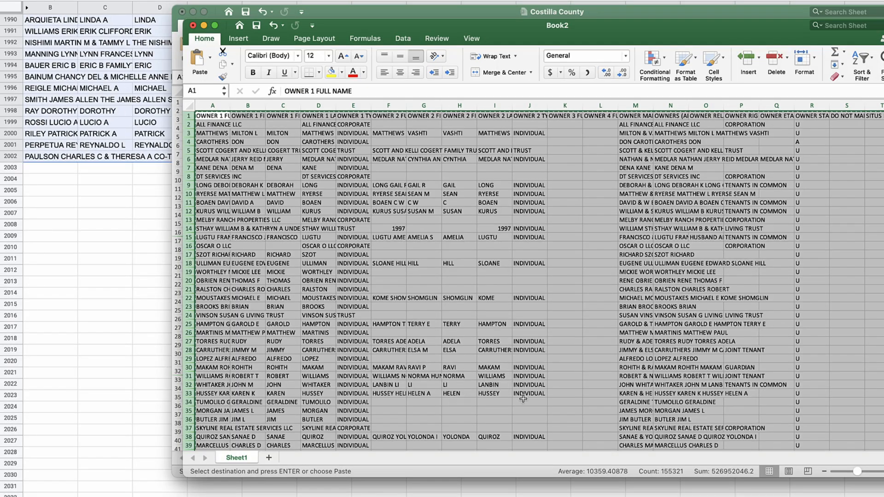
scroll(422, 327, "down", 20)
scroll(411, 341, "down", 20)
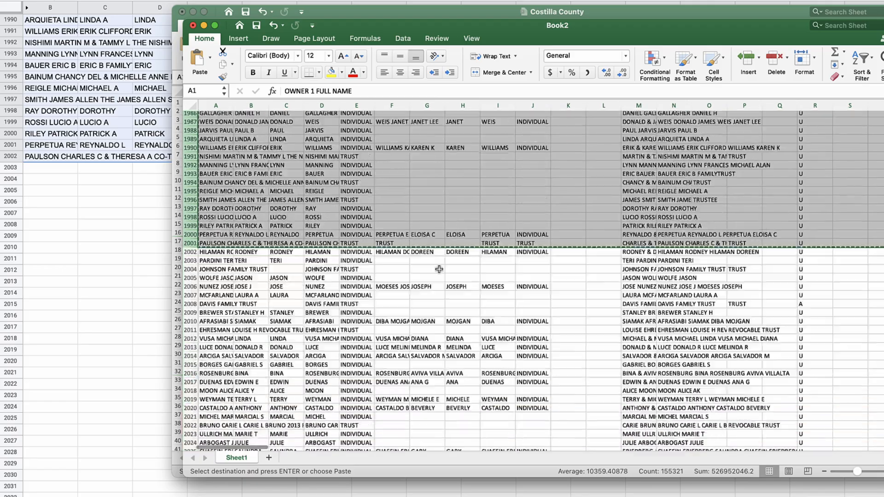
left_click(357, 289)
left_click_drag(192, 230, 194, 368)
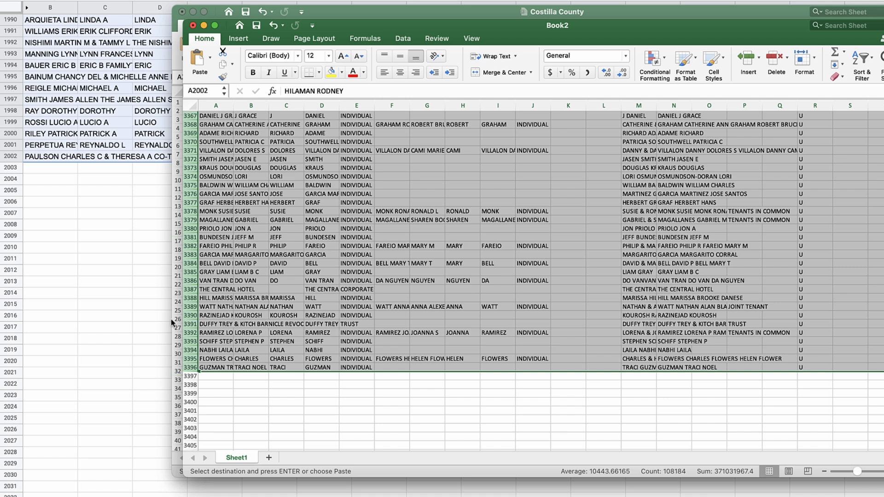
right_click(193, 314)
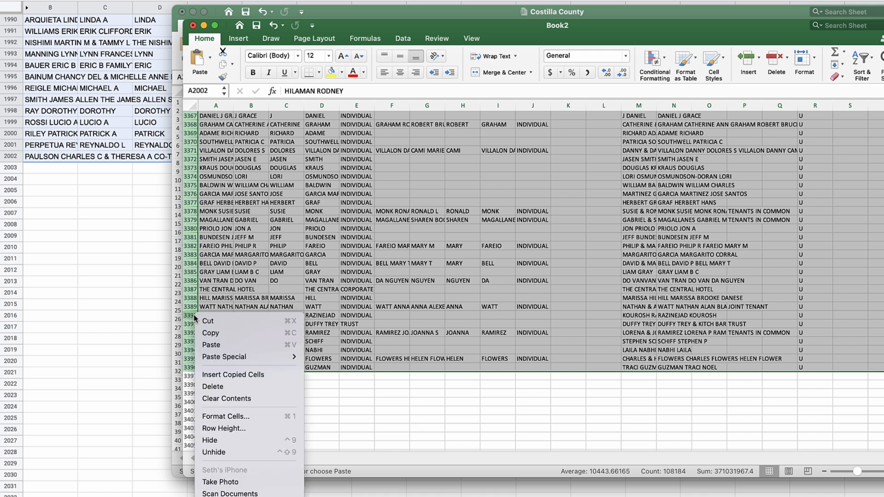
left_click(206, 332)
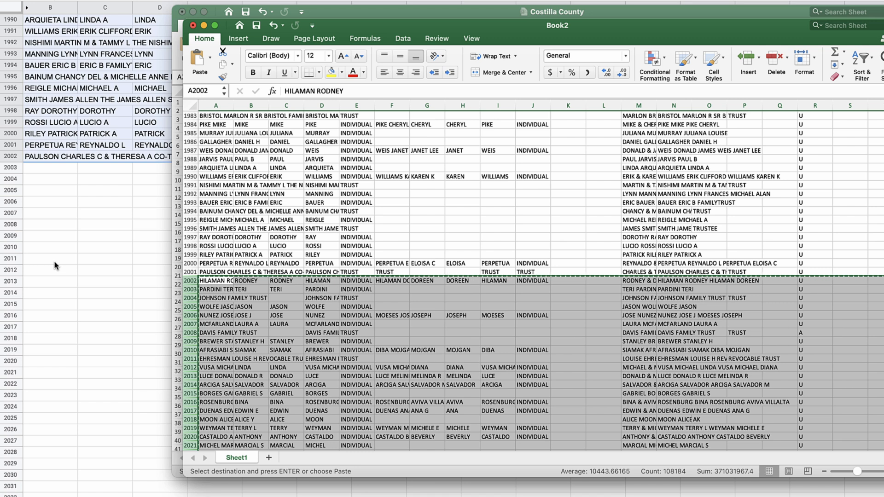
Step: Switch back to the Source sheet and paste the remaining rows as values only starting at cell B2003
left_click(54, 266)
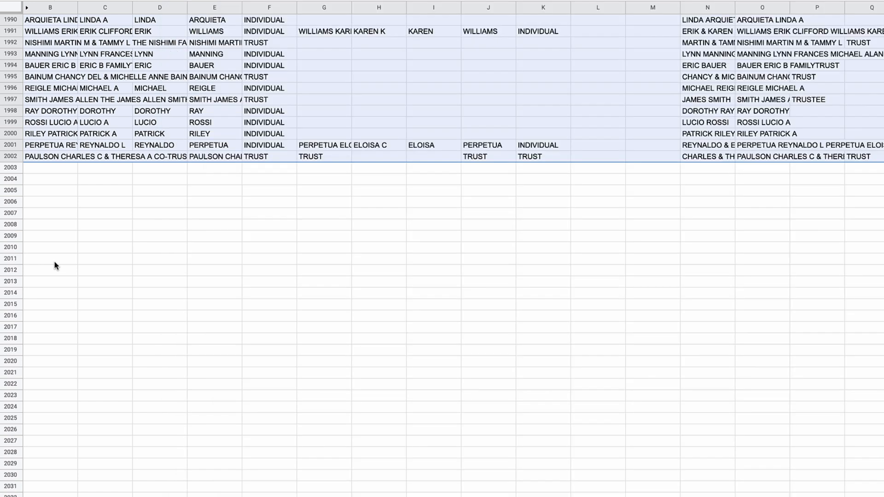
left_click(9, 168)
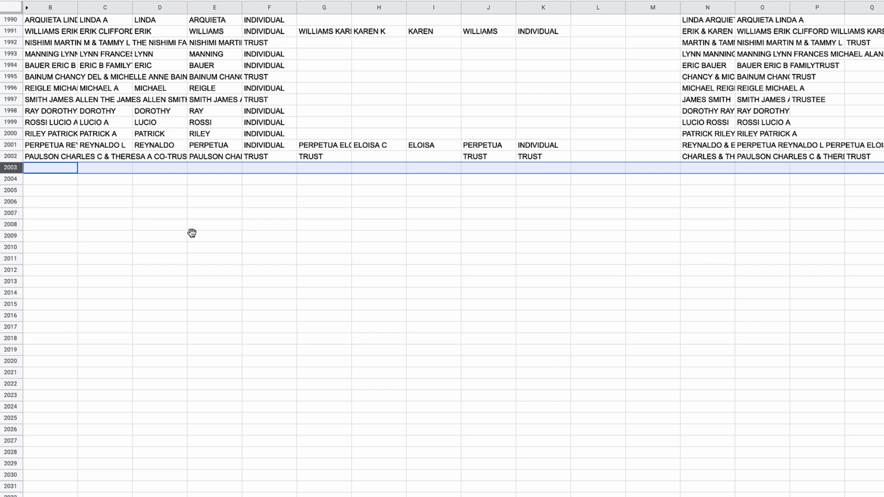
scroll(192, 233, "up", 2)
left_click(62, 239)
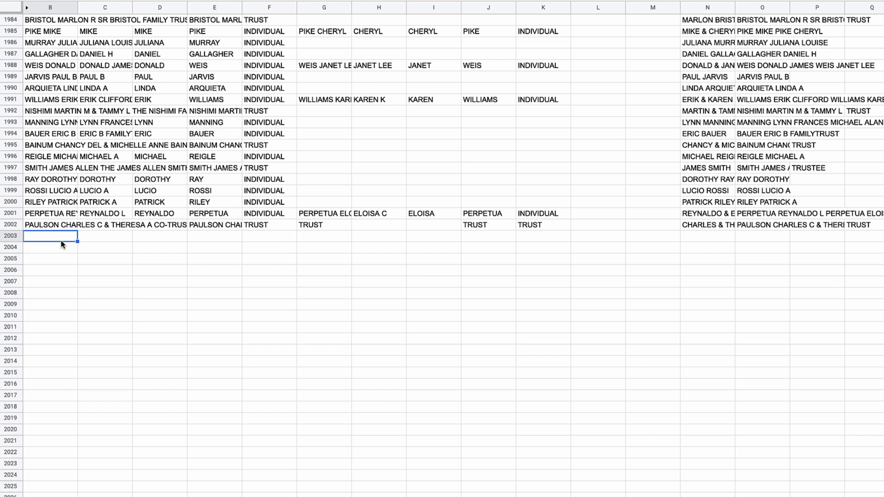
right_click(61, 242)
mouse_move(122, 297)
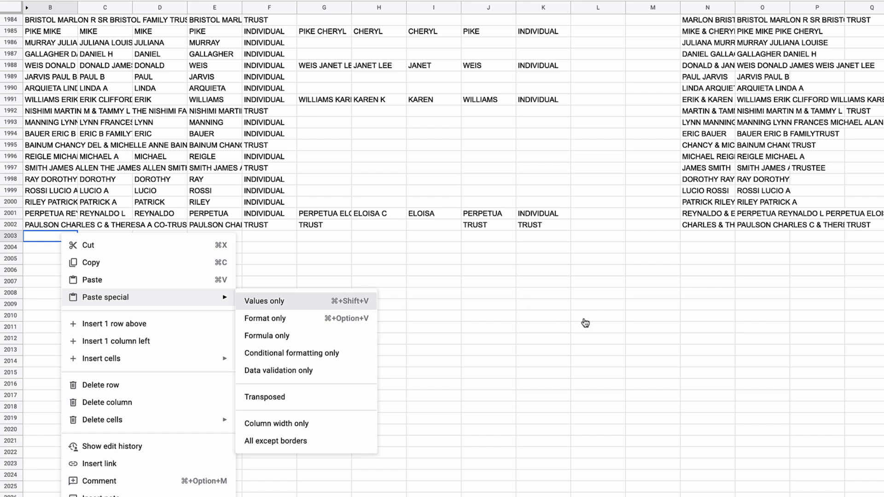
key("super+shift+v")
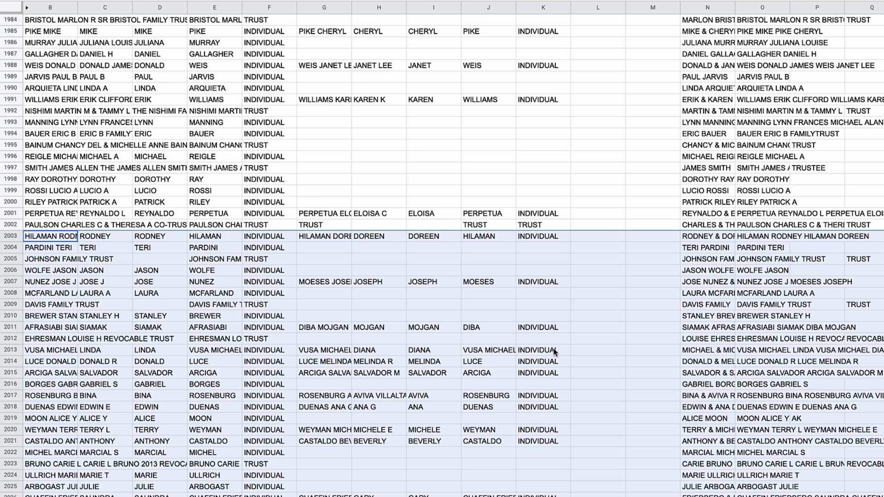
Step: Return to the start of the Source sheet and run Format Data on the imported records
scroll(557, 363, "up", 20)
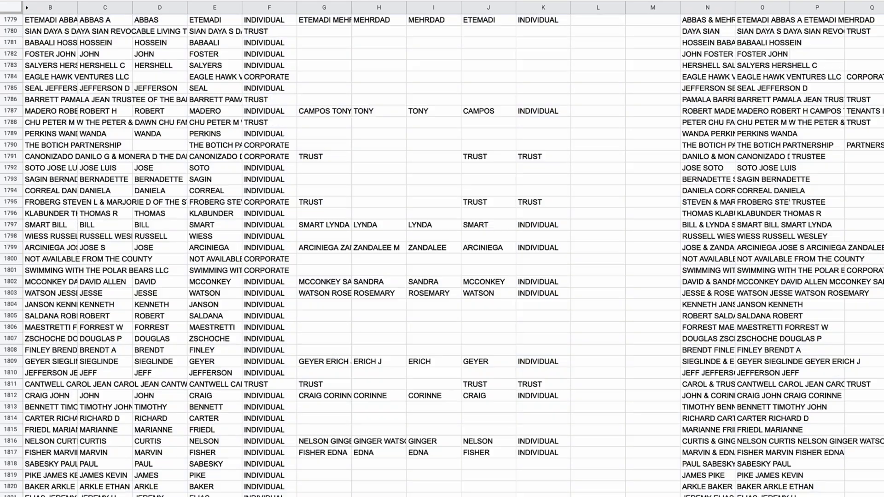
scroll(445, 256, "up", 3)
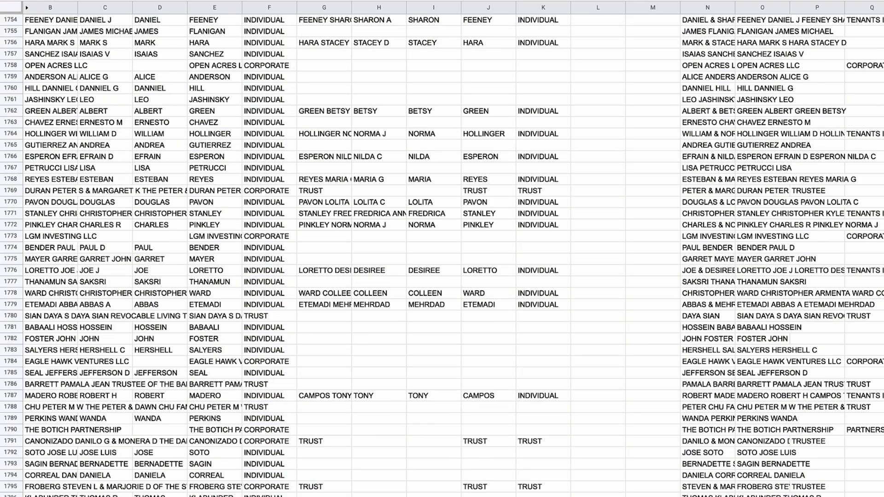
scroll(445, 256, "up", 3)
scroll(445, 256, "up", 13)
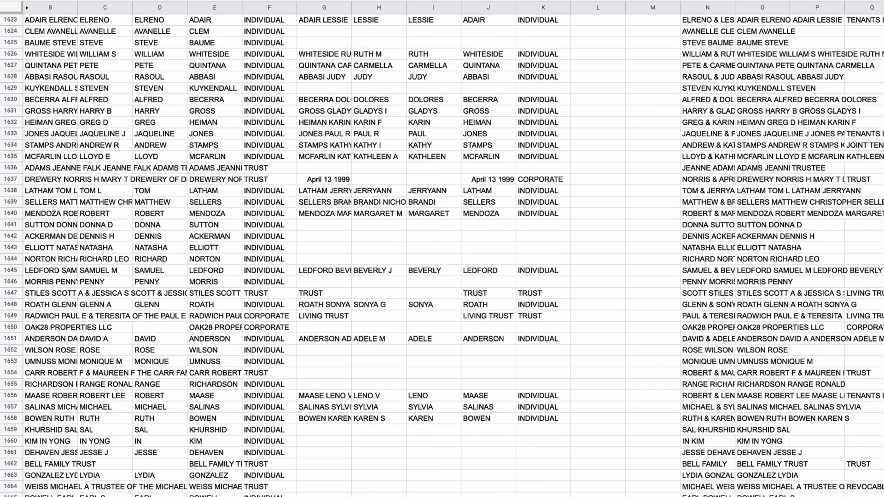
scroll(445, 256, "up", 1)
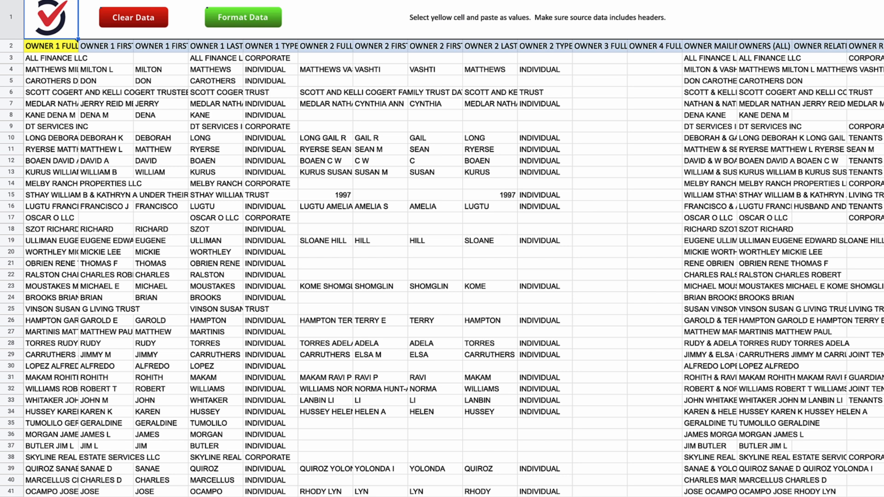
left_click(232, 20)
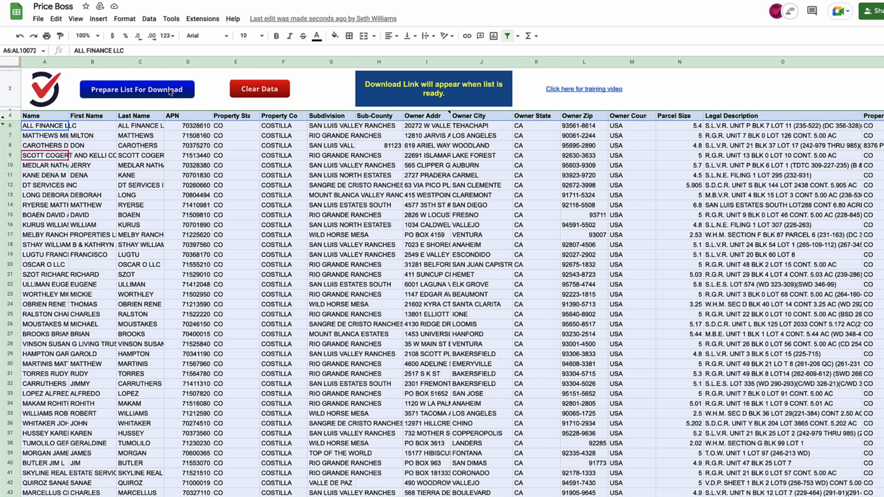
Step: Prepare the priced owner list for download and download it as an Excel file
left_click(170, 92)
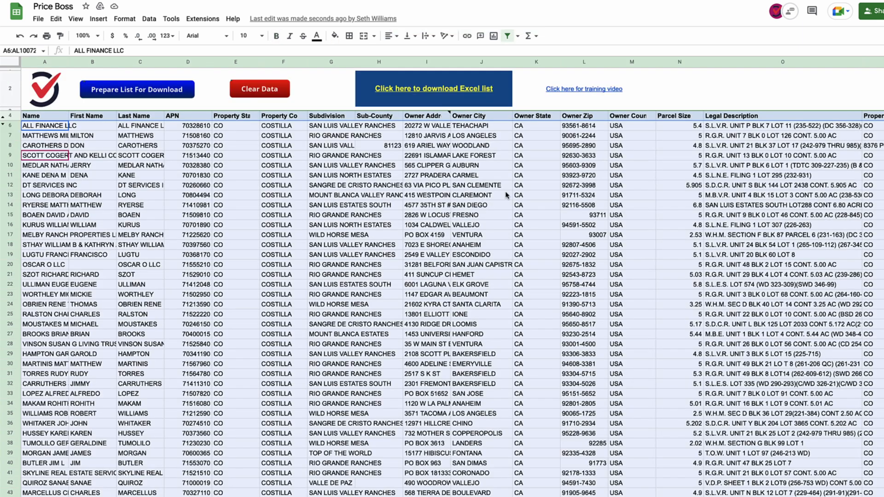
left_click(453, 94)
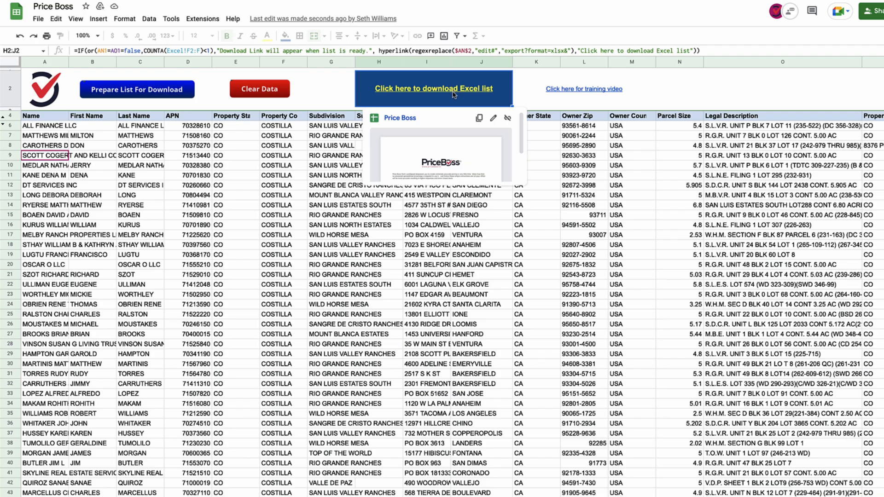
left_click(400, 119)
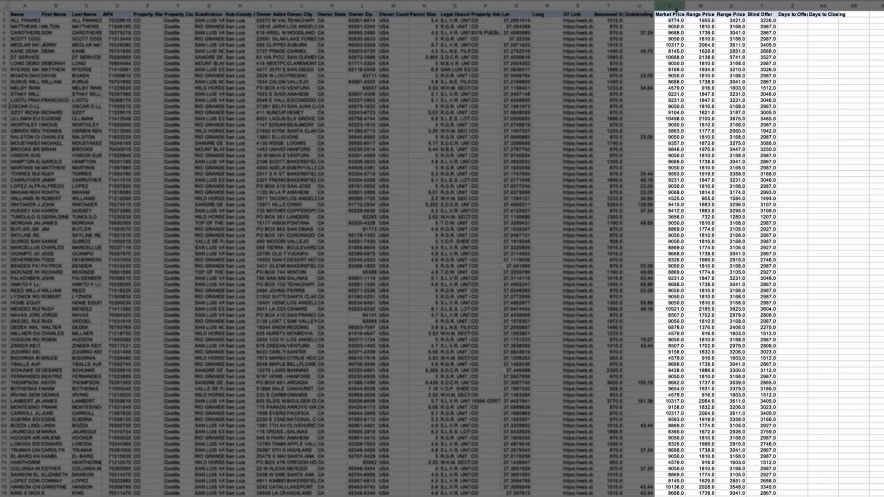
Step: Widen the Range Price Low, Range Price High and Days to Offer Exp columns in the downloaded list, and highlight the Blind Offer column
double_click(715, 6)
left_click_drag(769, 5, 798, 3)
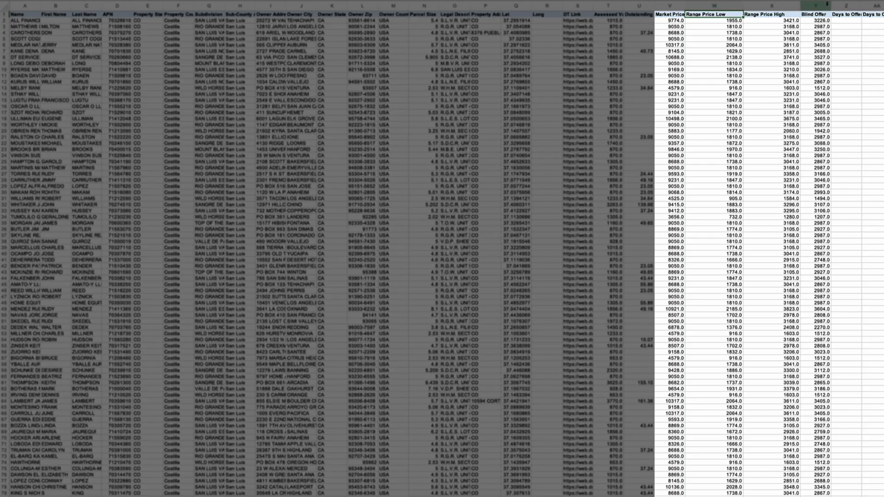
left_click(826, 5)
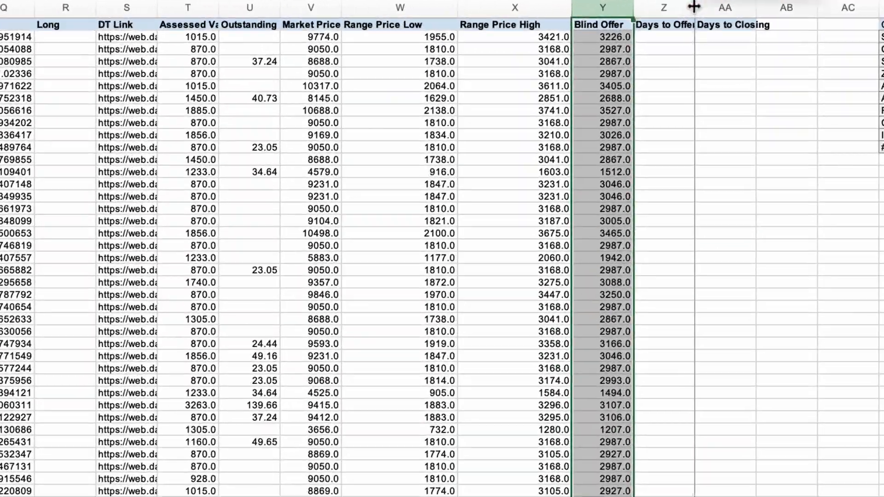
left_click_drag(732, 5, 753, 5)
left_click(728, 4)
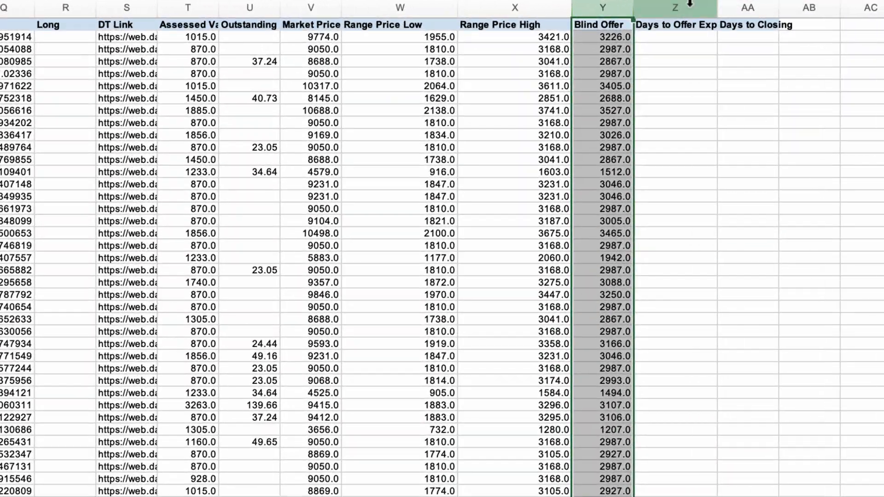
Step: Examine the Days to Offer Exp and Days to Closing columns, selecting the Days to Closing cells from the first record downward
left_click(737, 5)
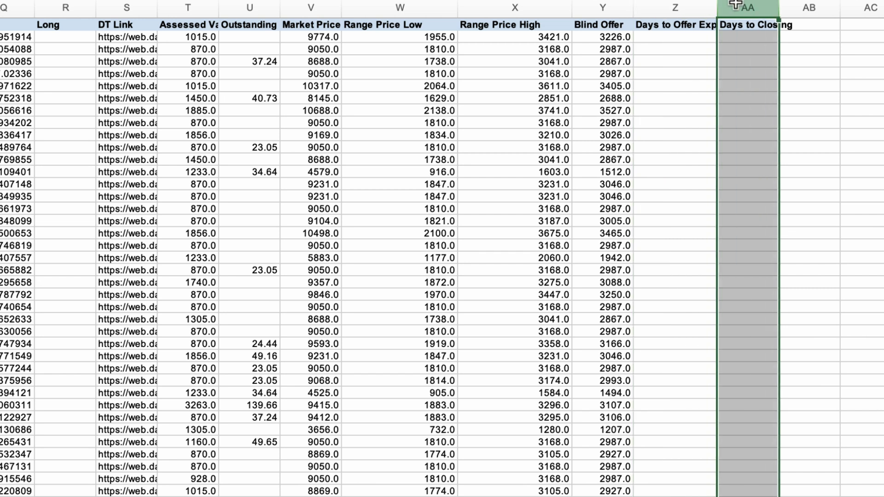
left_click(706, 75)
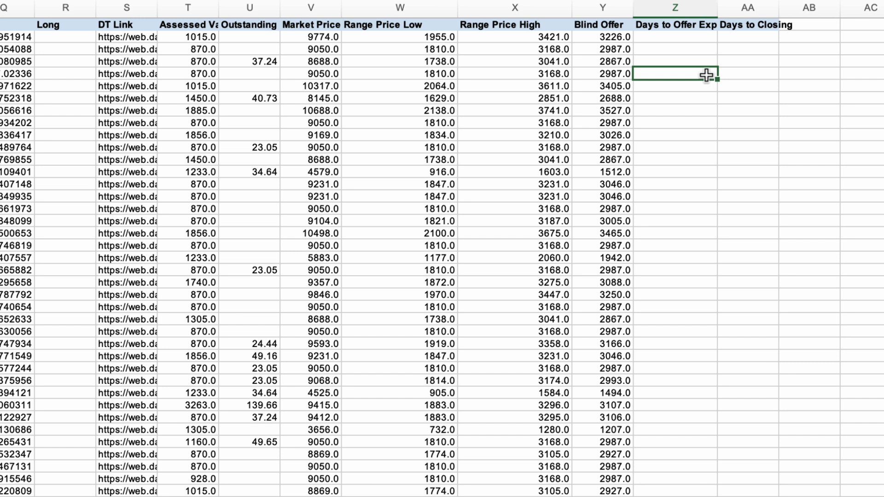
left_click(700, 39)
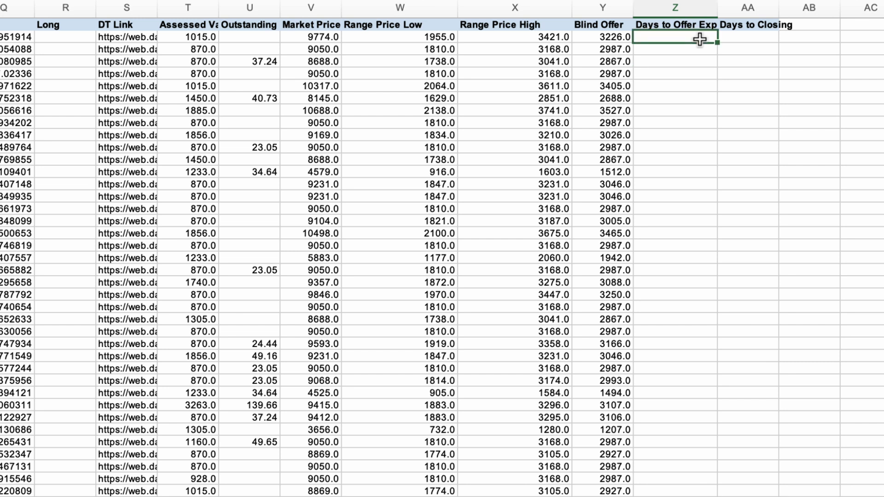
left_click(745, 42)
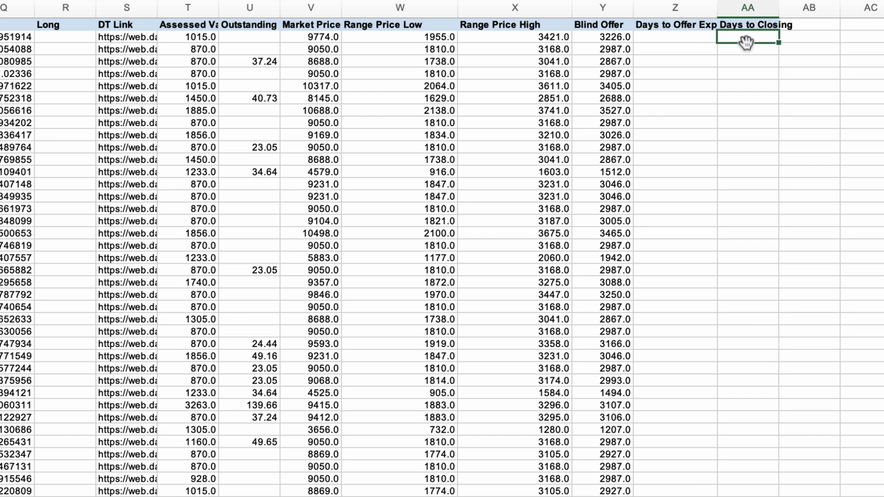
left_click_drag(778, 43, 791, 494)
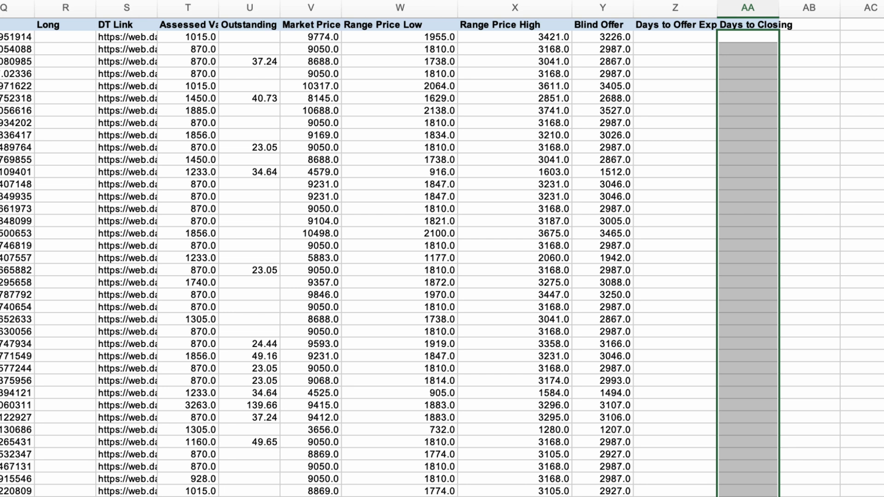
Step: Switch back to the Source sheet in Price Boss and examine the SITUS ZIP CODE and SITUS CITY columns for missing entries
left_click(675, 496)
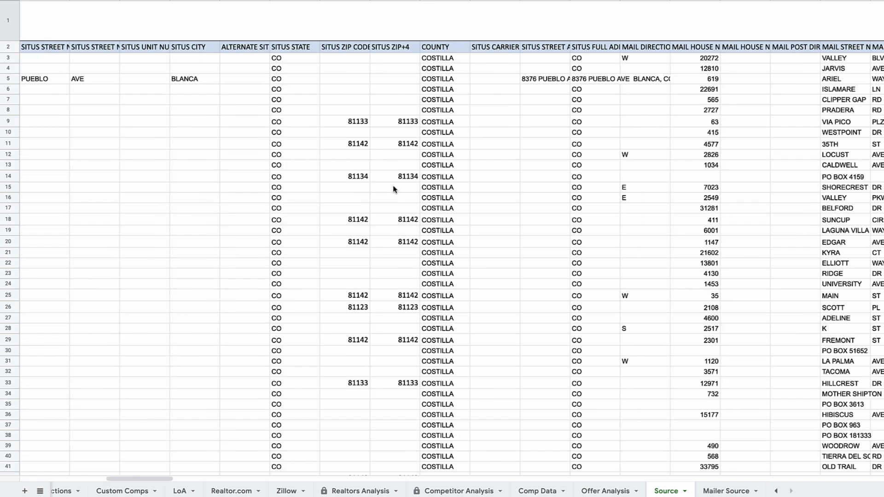
left_click(355, 2)
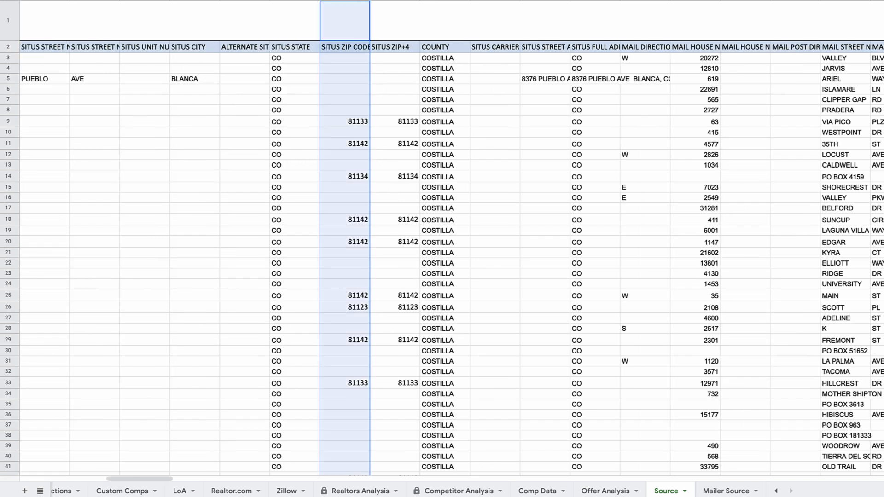
scroll(399, 199, "left", 4)
left_click(396, 1)
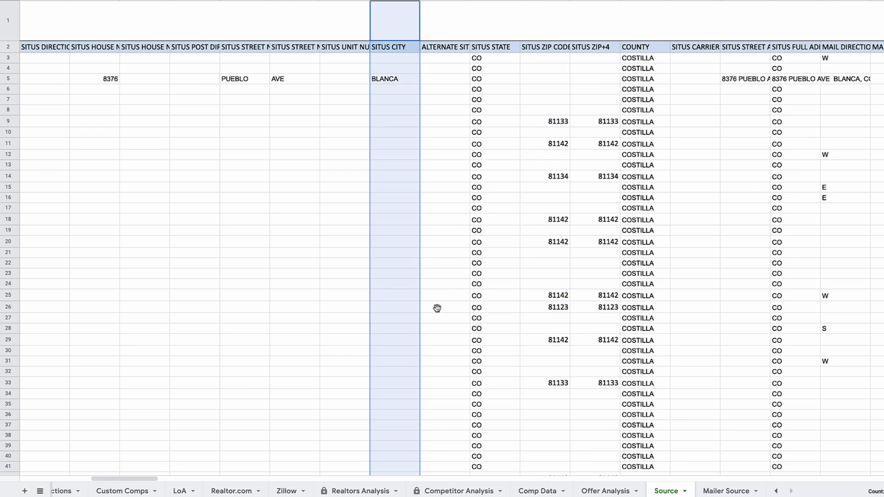
scroll(410, 313, "down", 10)
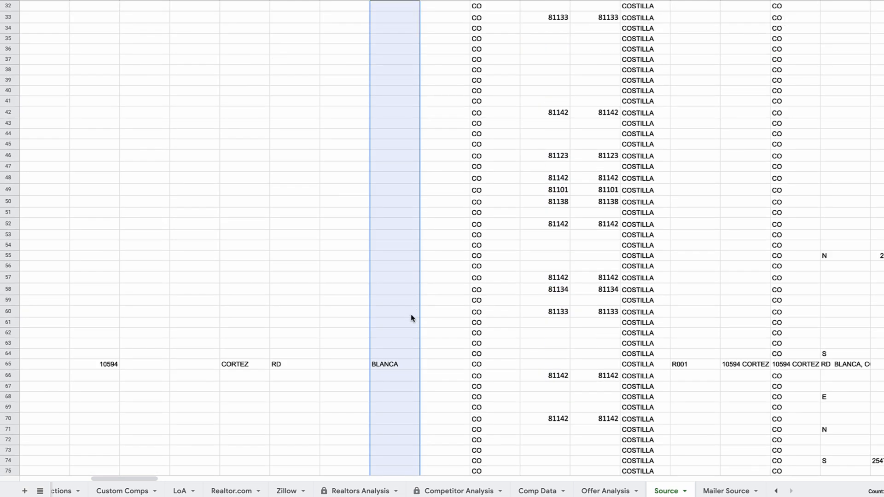
scroll(410, 314, "up", 12)
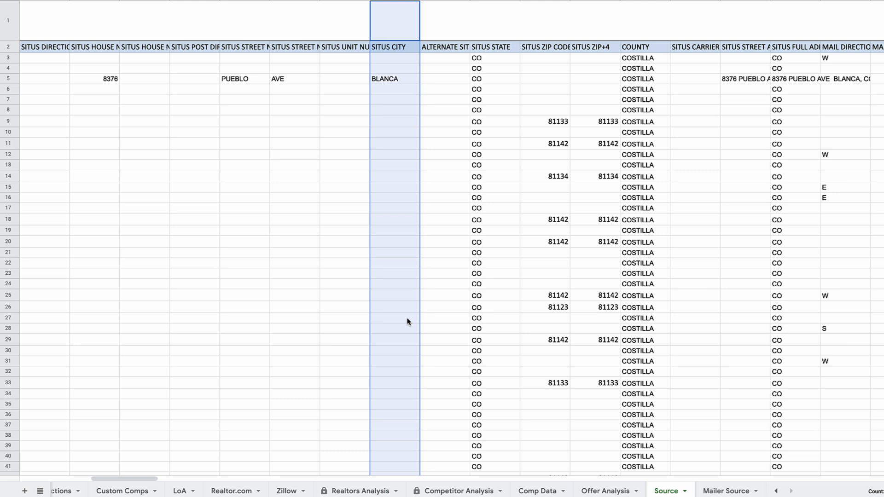
Step: Compare the sub-county areas on the Zillow sheet, the Sub-County column of Mailer Source and the Offer Analysis sheet
left_click(294, 490)
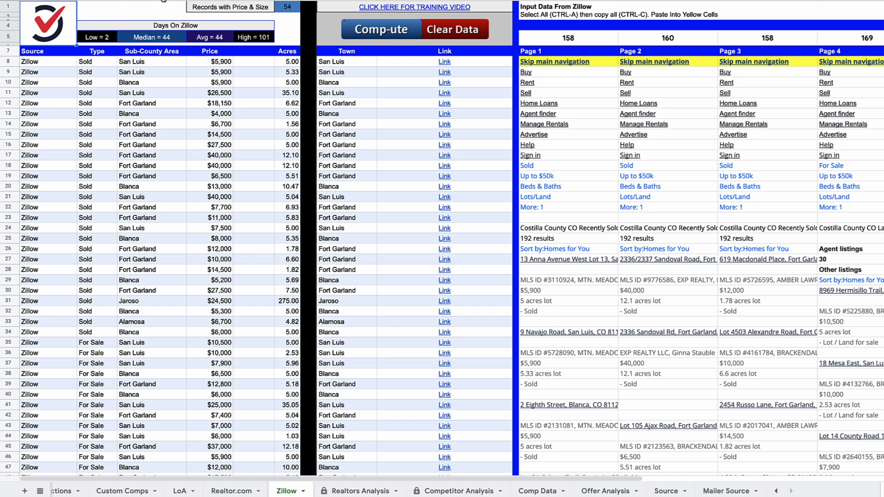
left_click(726, 491)
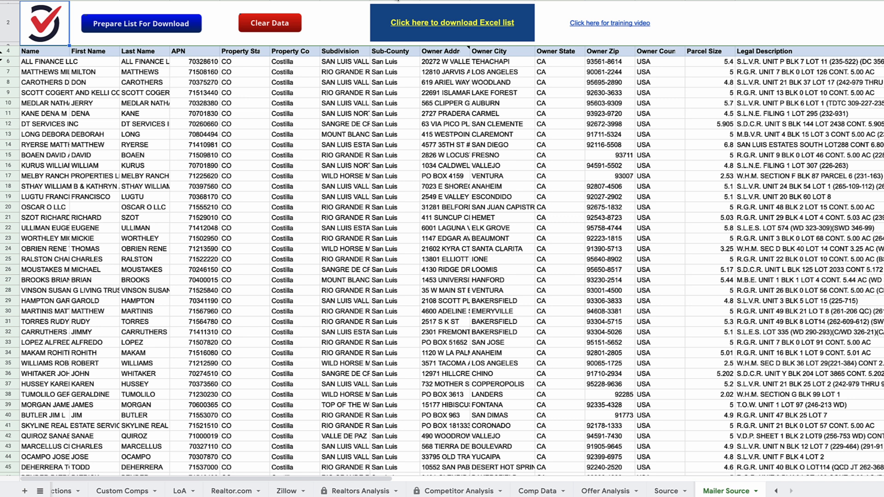
left_click(394, 1)
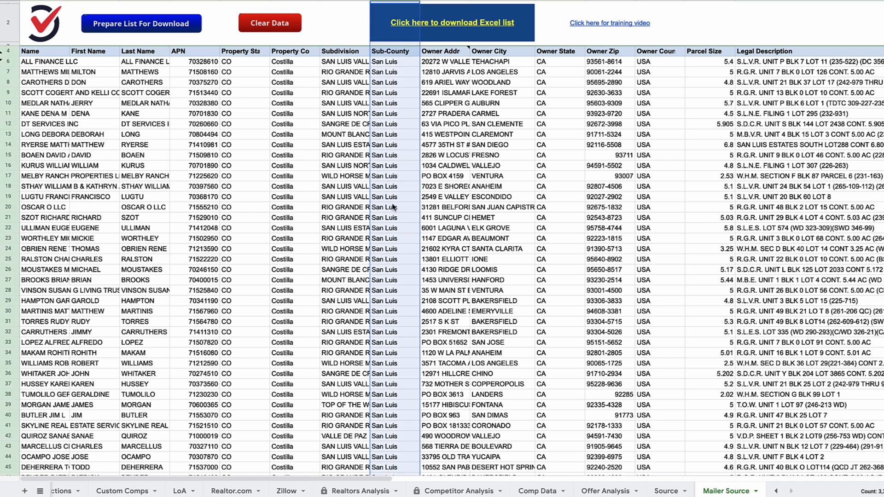
left_click(600, 493)
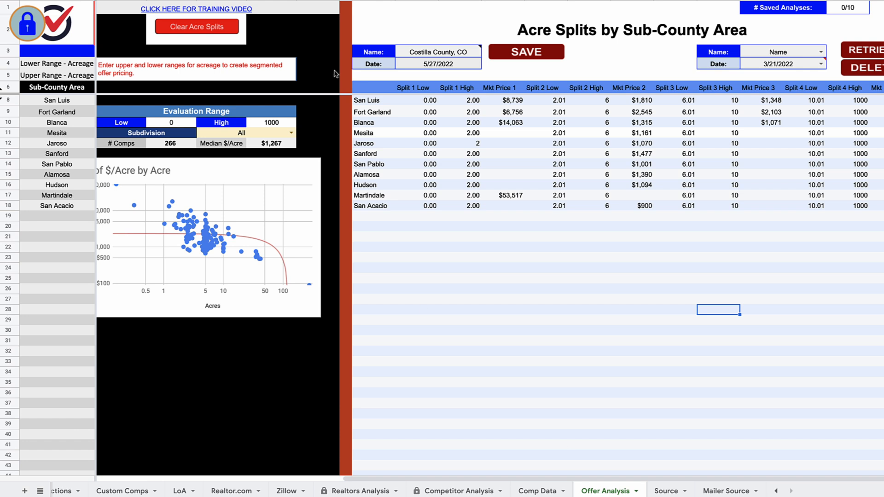
Step: Look down the downloaded Excel owner list to examine its location columns across the records
left_click(665, 491)
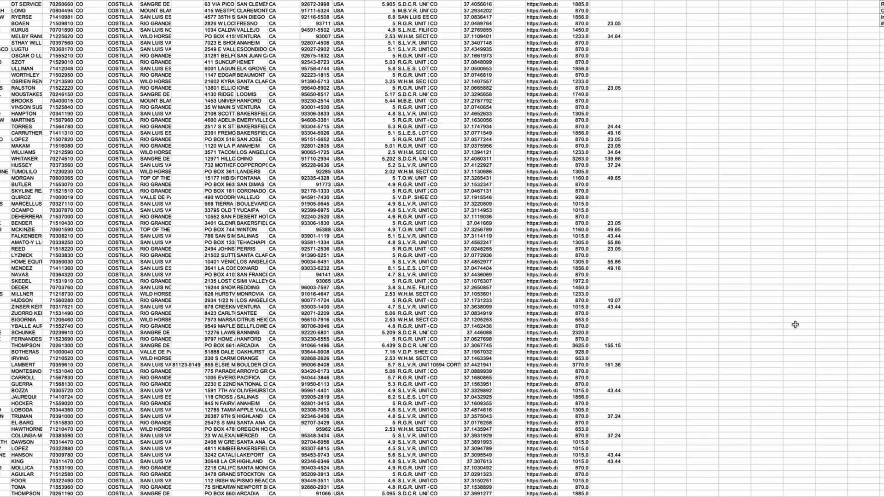
scroll(793, 325, "down", 15)
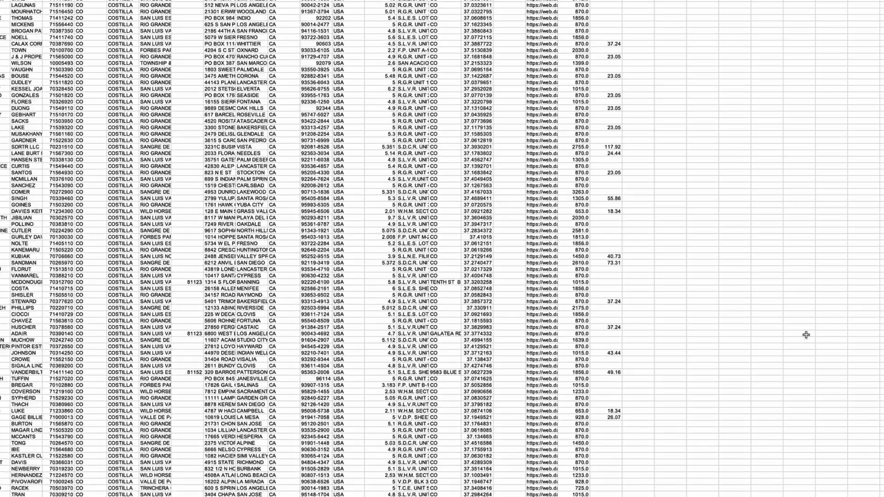
scroll(806, 338, "down", 20)
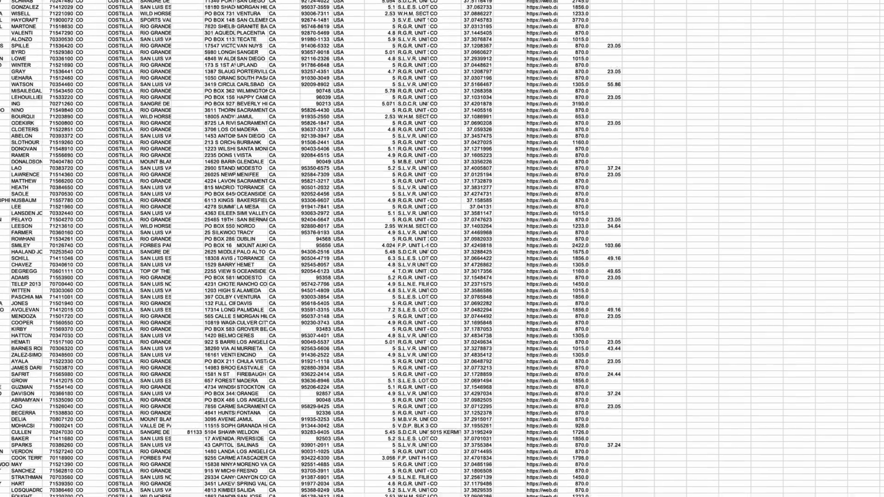
scroll(442, 248, "down", 15)
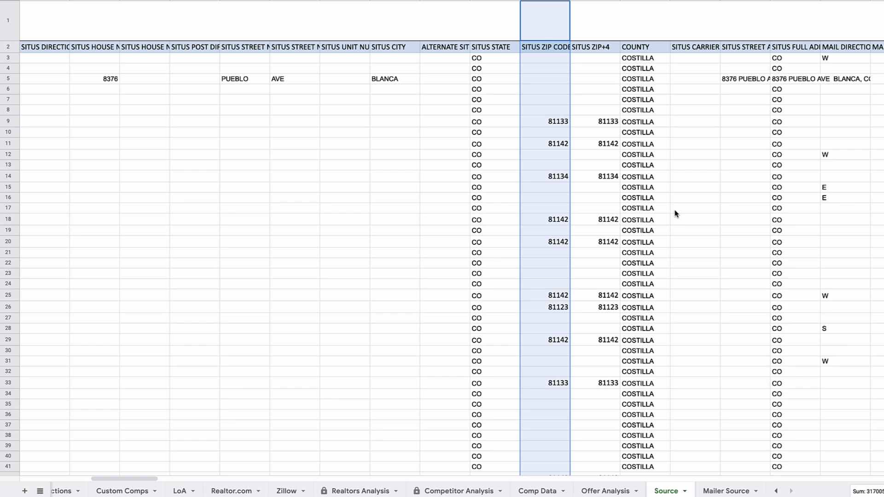
Step: Select the LATITUDE and LONGITUDE values in BM3:BN41 of the Source sheet
scroll(676, 213, "right", 6)
scroll(675, 213, "right", 6)
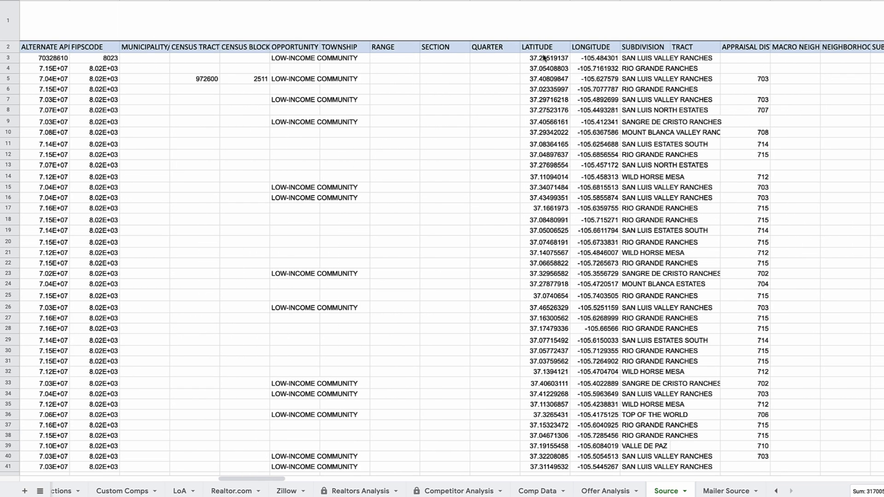
left_click_drag(544, 58, 594, 466)
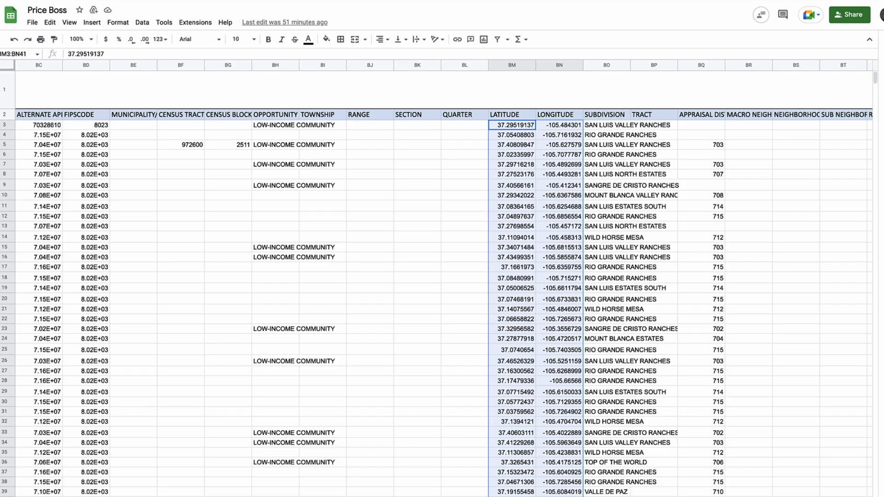
Step: Look over the SITUS street, city and zip code columns of the Source sheet again
scroll(467, 167, "right", 10)
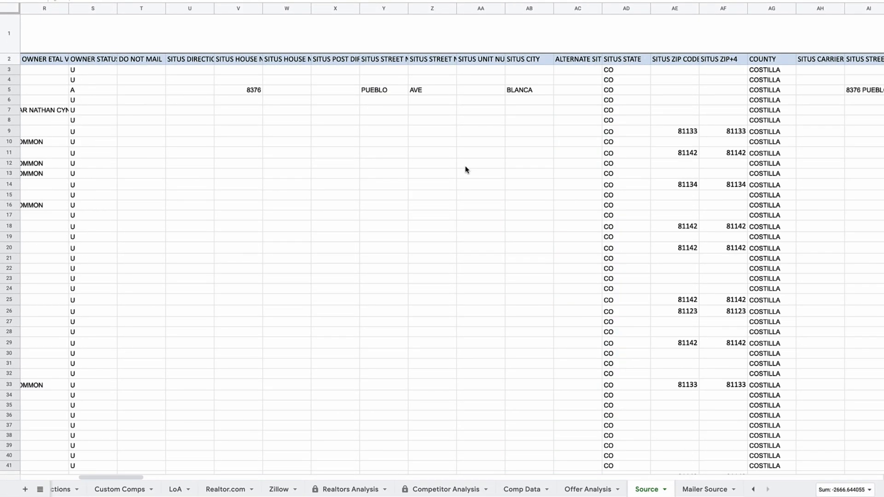
scroll(465, 169, "left", 10)
scroll(465, 171, "right", 4)
scroll(456, 175, "right", 7)
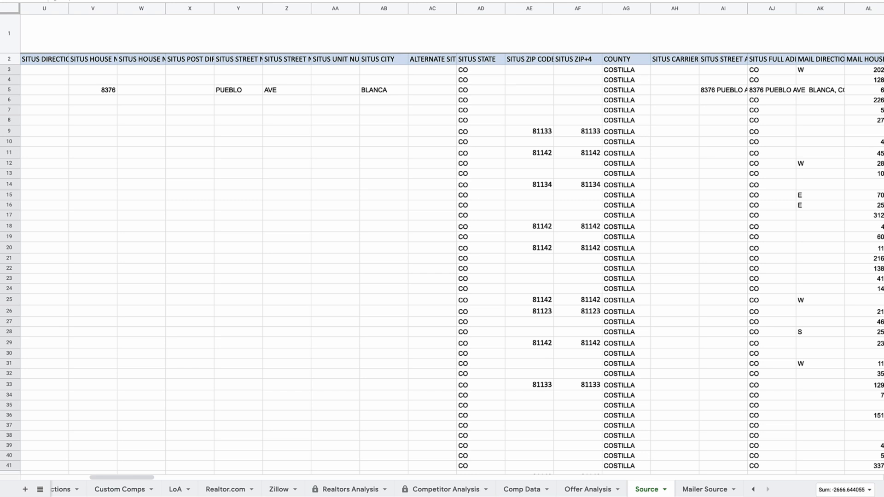
Step: Revisit the Zillow, Source and Mailer Source sheets, ending at the acre split price table of the Offer Analysis sheet
left_click(278, 489)
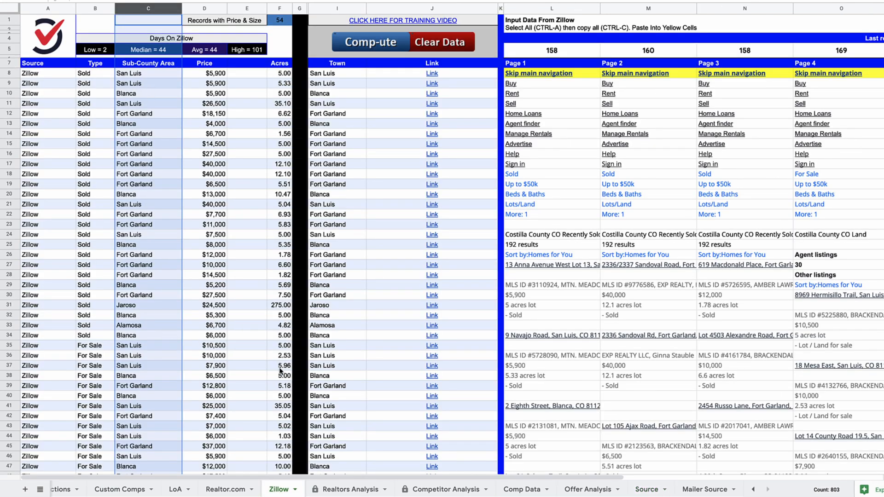
left_click(644, 491)
left_click(709, 490)
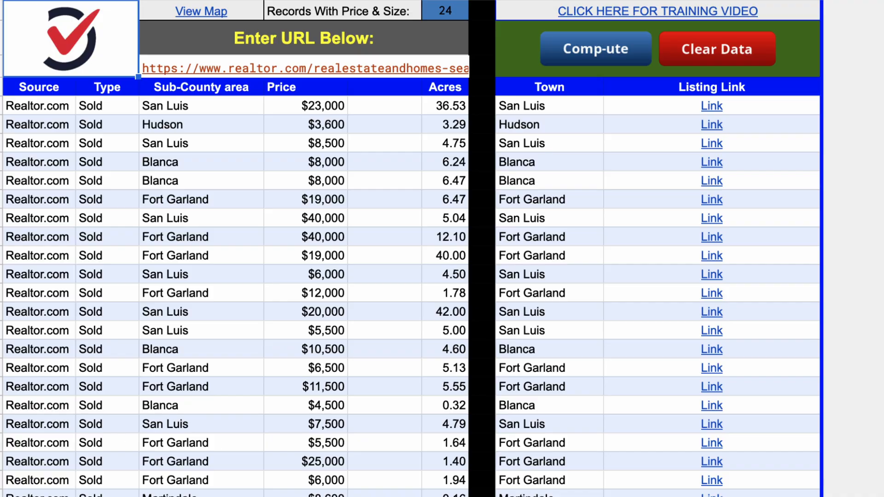
mouse_move(672, 18)
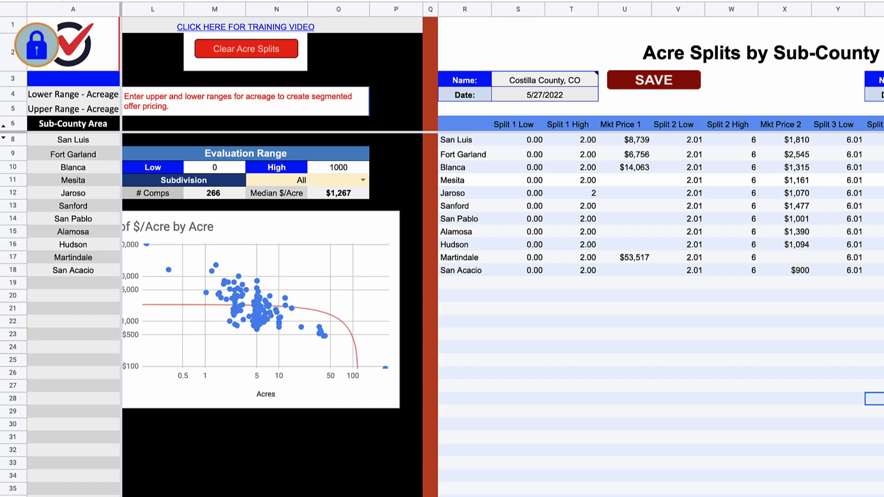
scroll(603, 488, "left", 10)
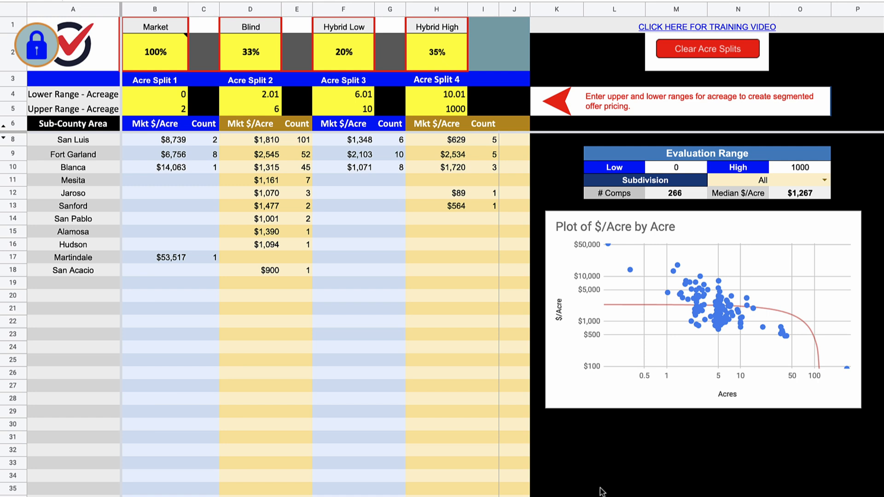